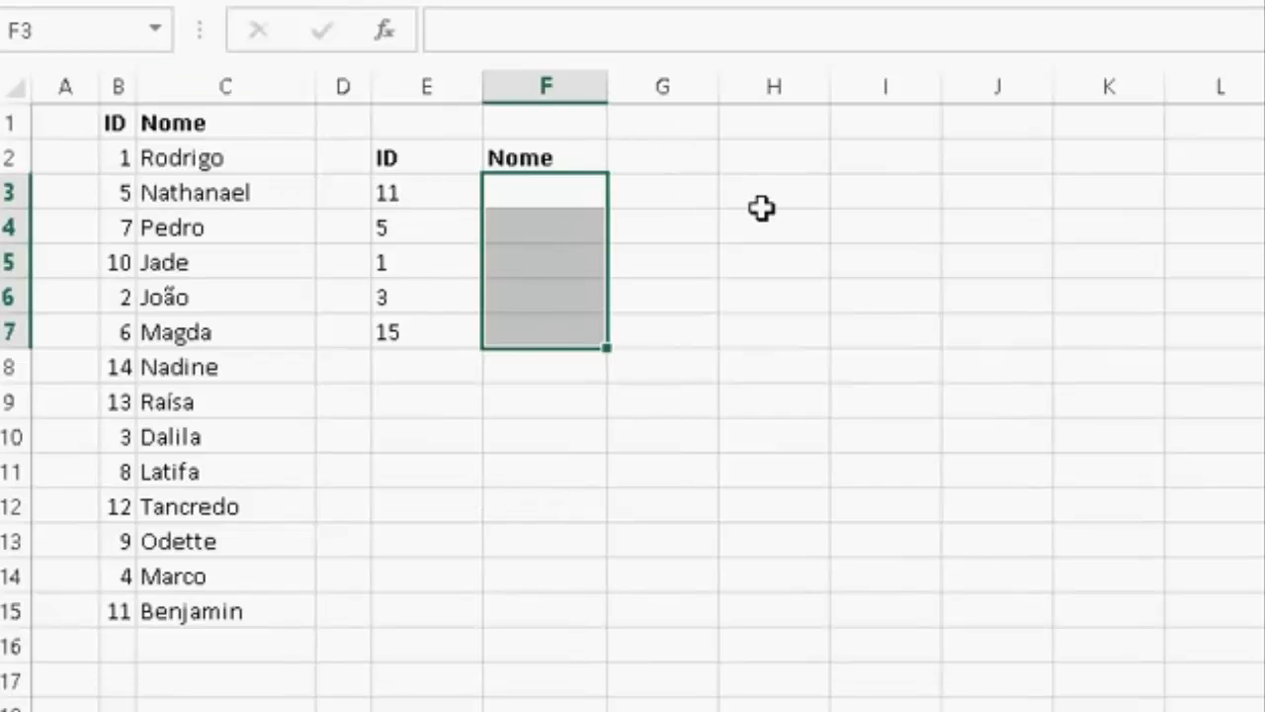
# Enter the formula =PROCV(E3;$B$2:$C$15;2) in F3 to look up the name for the first ID.
pyautogui.click(560, 196)
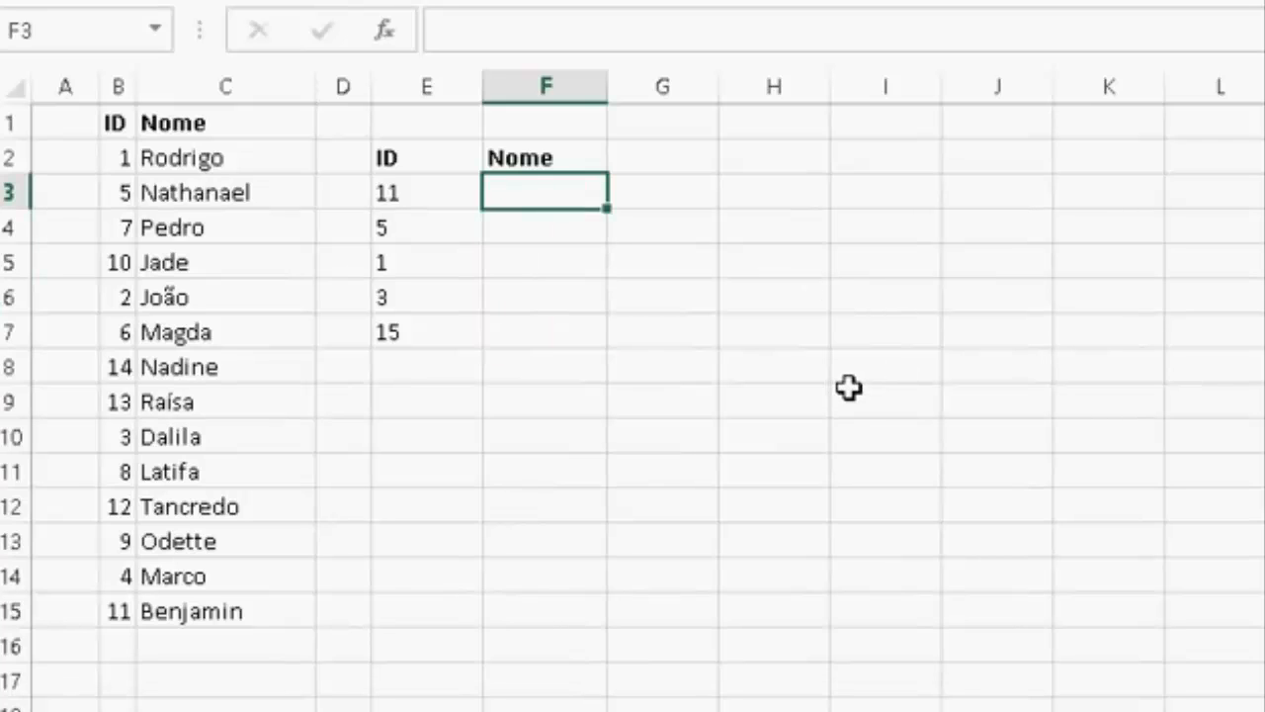
pyautogui.write('=procv')
pyautogui.press('Tab')
pyautogui.press('Left')
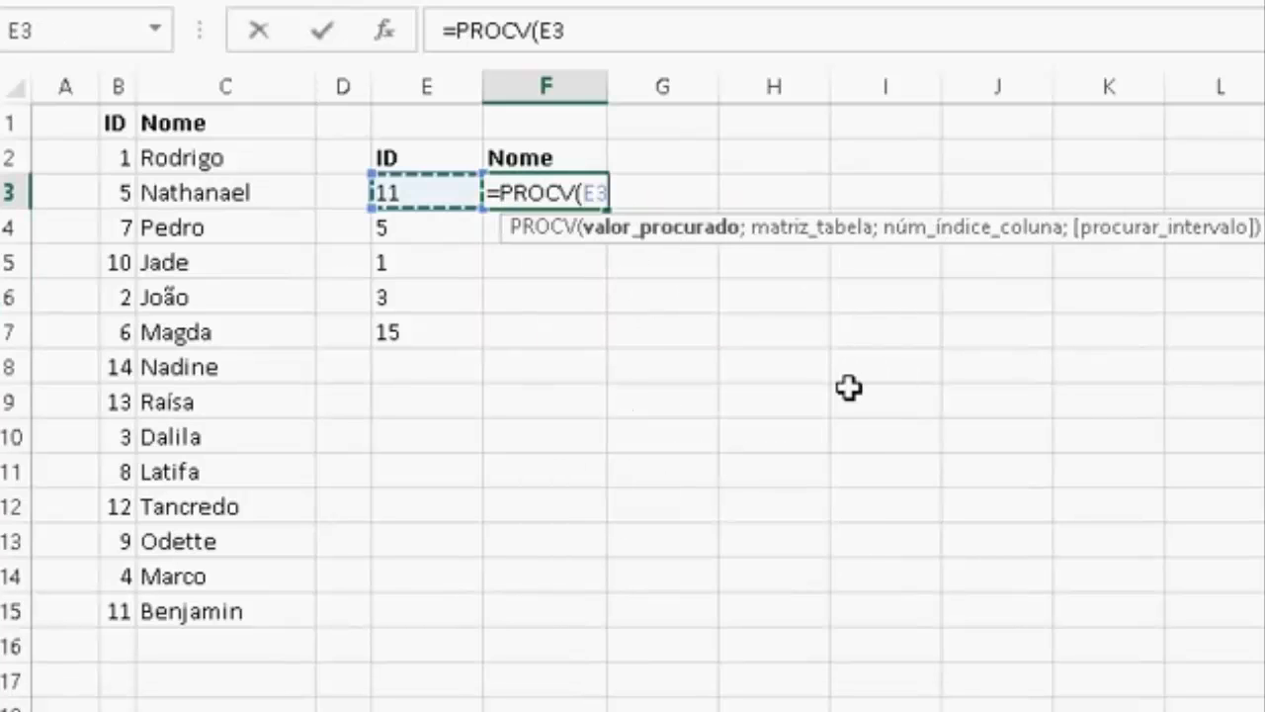
pyautogui.write(';')
pyautogui.press('Left')
pyautogui.press('Left')
pyautogui.press('Left')
pyautogui.press('Left')
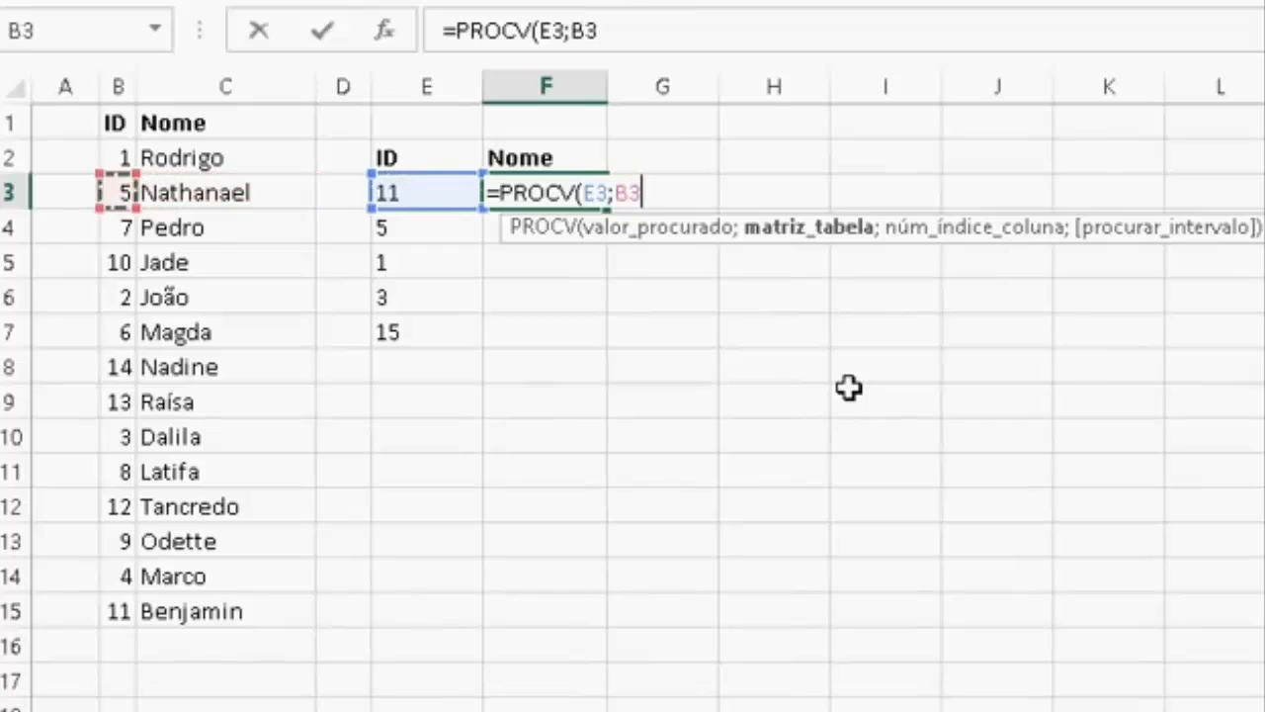
pyautogui.press('Up')
pyautogui.hotkey('ctrl', 'shift', 'Down')
pyautogui.hotkey('shift', 'Right')
pyautogui.press('F4')
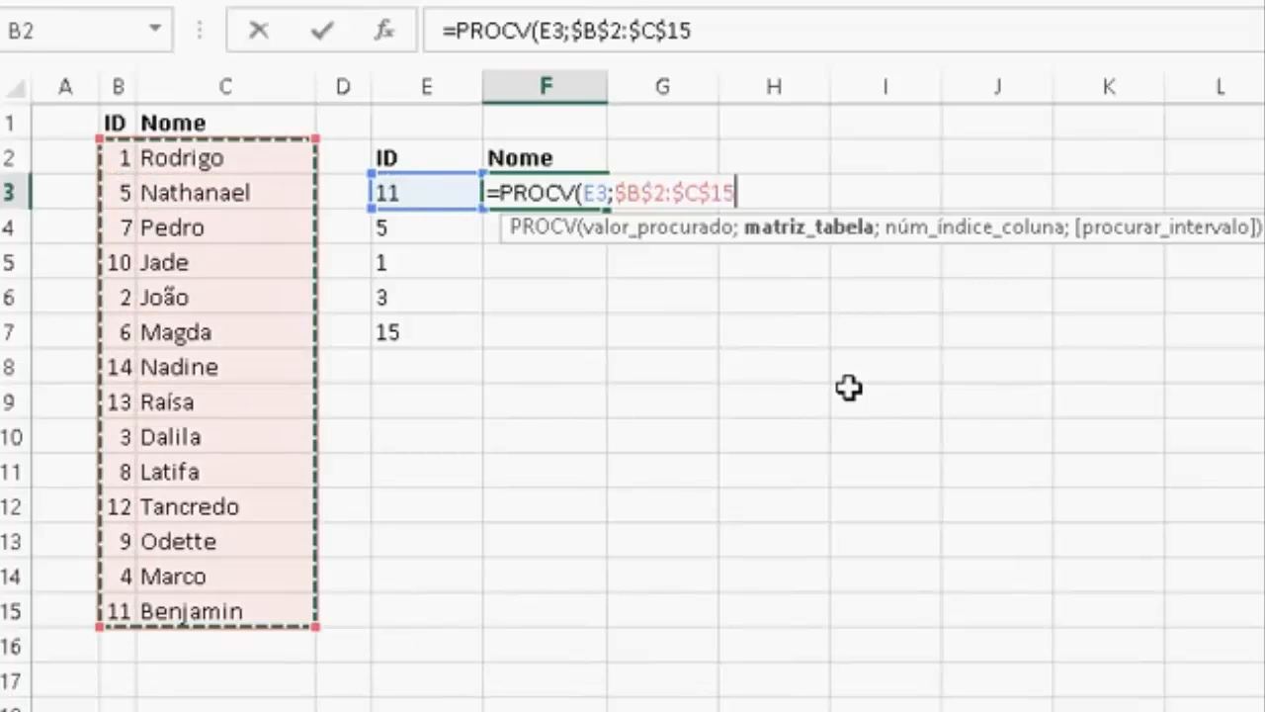
pyautogui.write(';2')
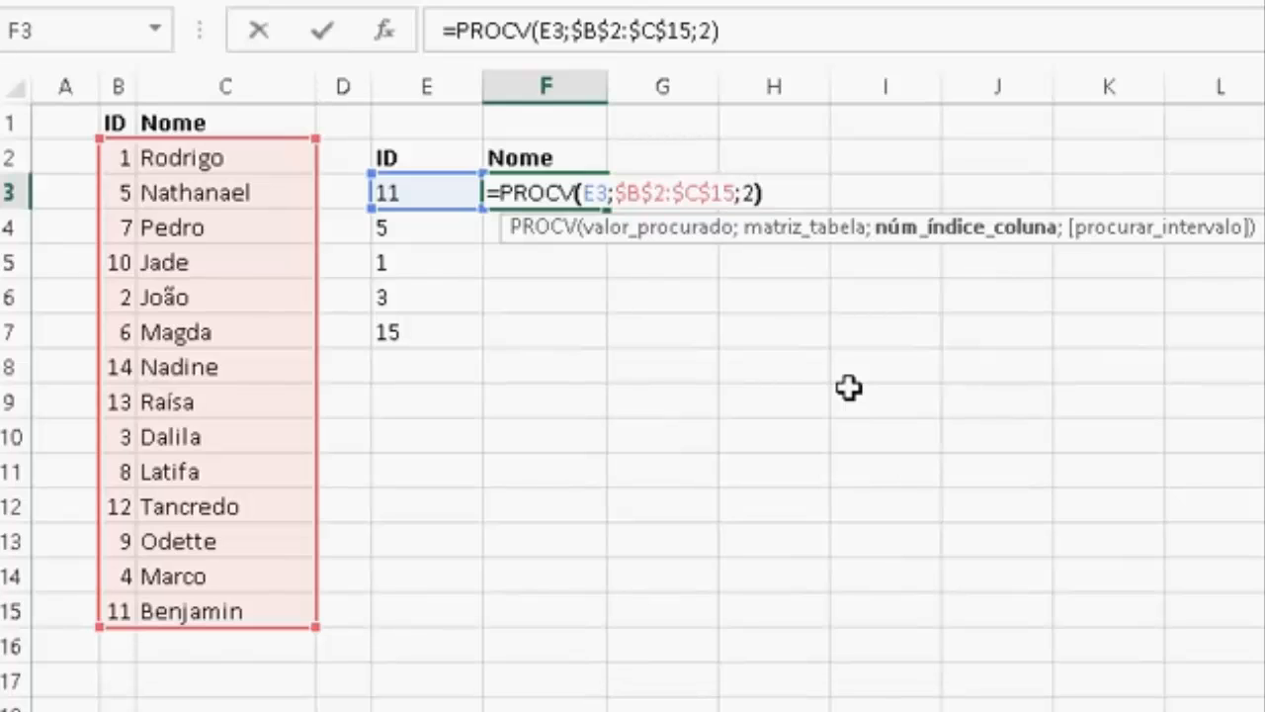
pyautogui.press('Return')
# Copy the PROCV formula from F3 to all the Nome cells down to F7.
pyautogui.press('Up')
pyautogui.hotkey('ctrl', 'c')
pyautogui.press('Left')
pyautogui.hotkey('ctrl', 'Down')
pyautogui.press('Right')
pyautogui.hotkey('ctrl', 'shift', 'Up')
pyautogui.hotkey('shift', 'F10')
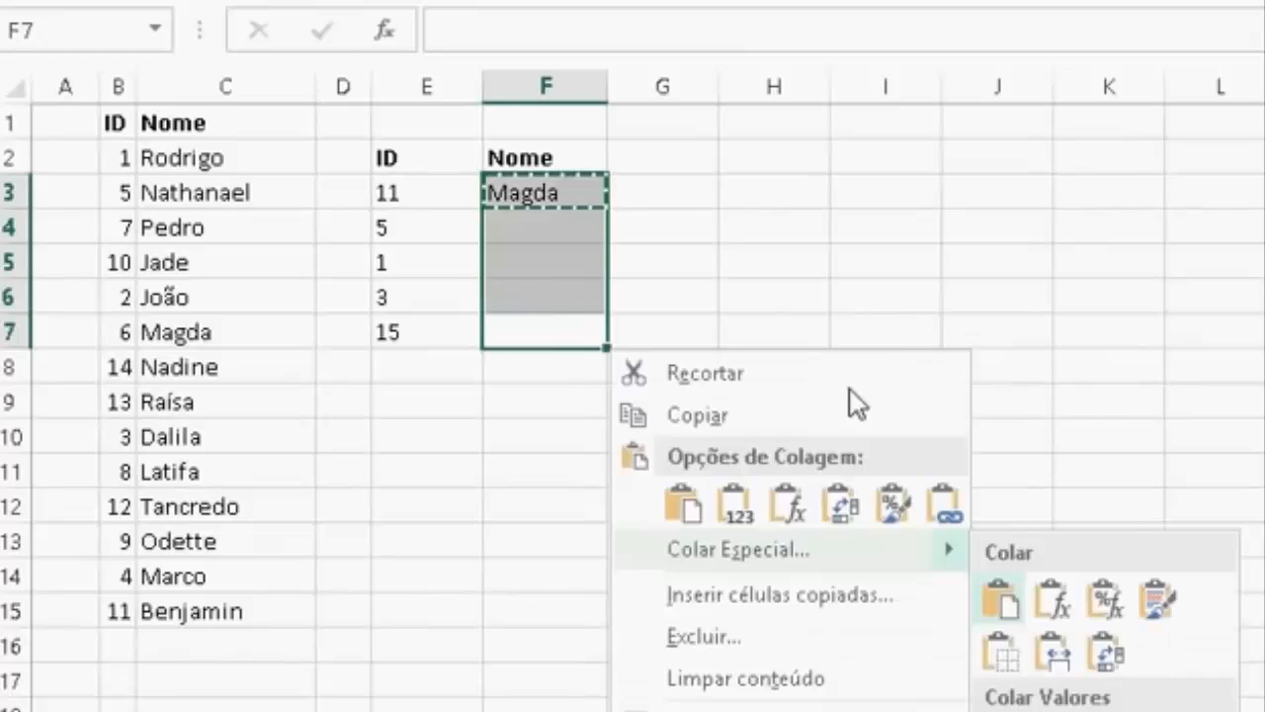
pyautogui.hotkey('ctrl', 'v')
pyautogui.press('ctrl')
pyautogui.press('Escape')
pyautogui.press('Escape')
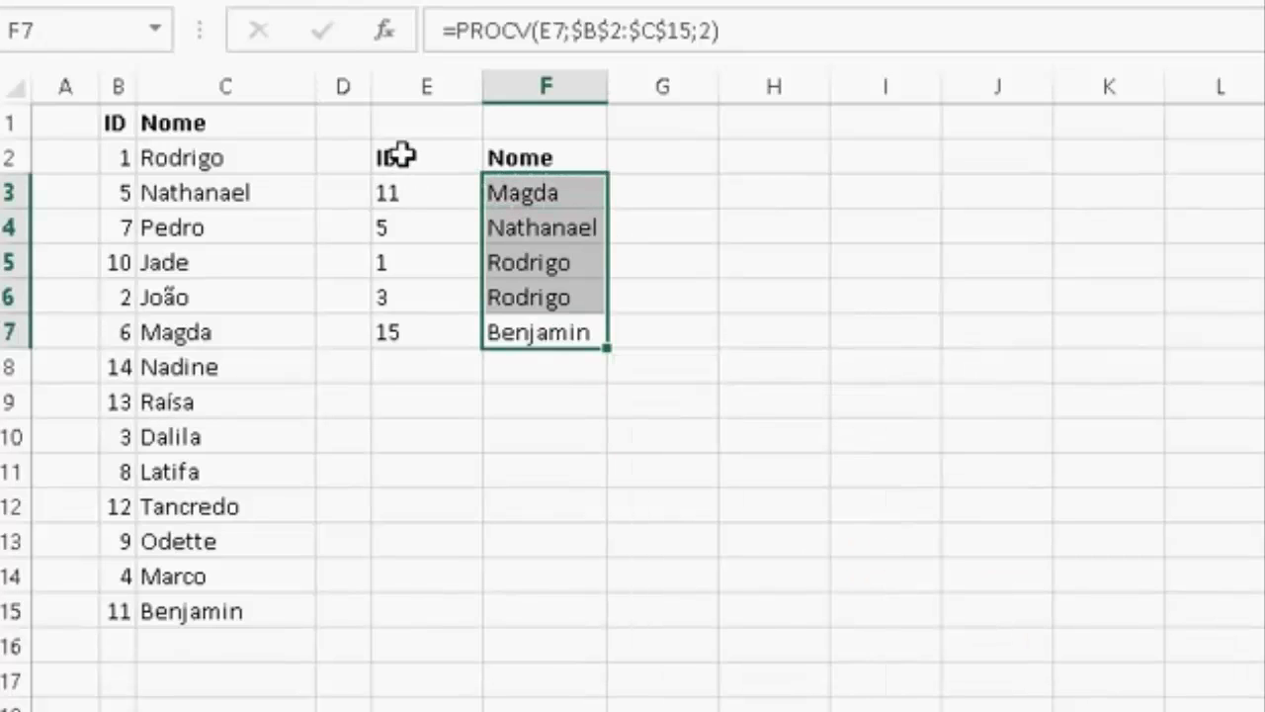
# Compare each looked-up name in E3:F7 with the ID and Nome pairs in the source table.
pyautogui.click(409, 148)
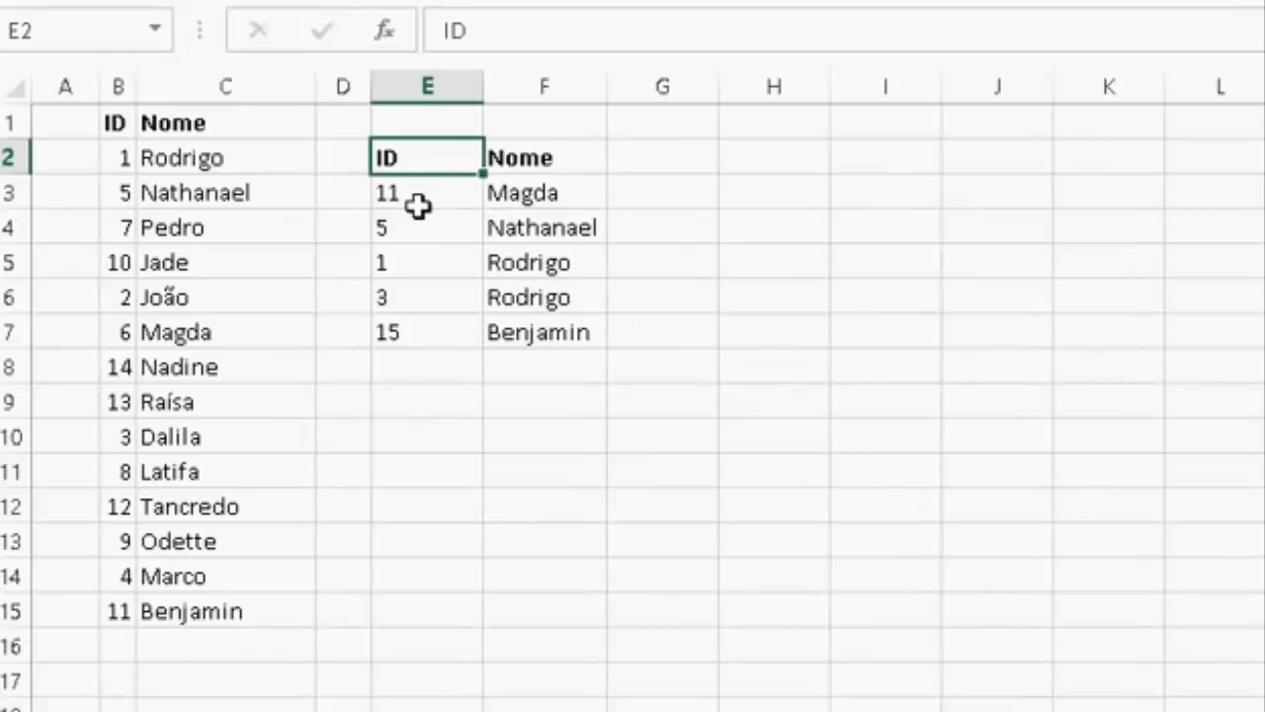
pyautogui.moveTo(533, 191); pyautogui.dragTo(440, 193)
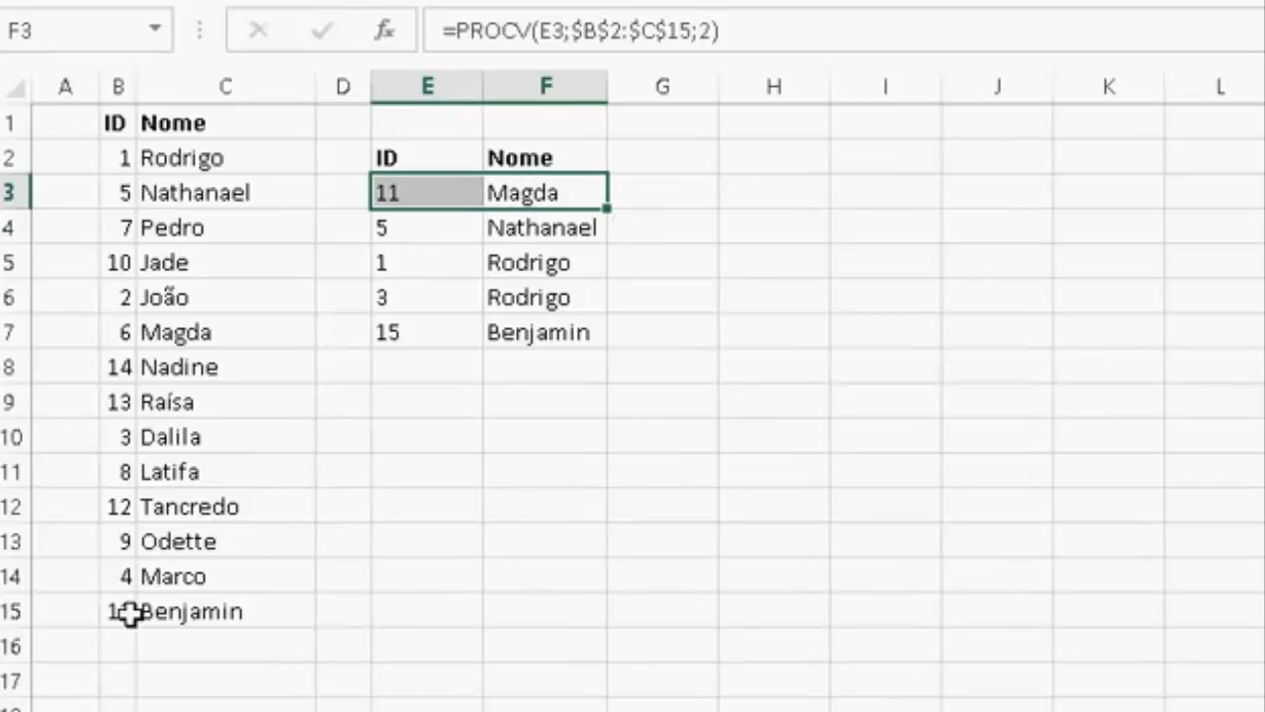
pyautogui.moveTo(429, 237); pyautogui.dragTo(539, 263)
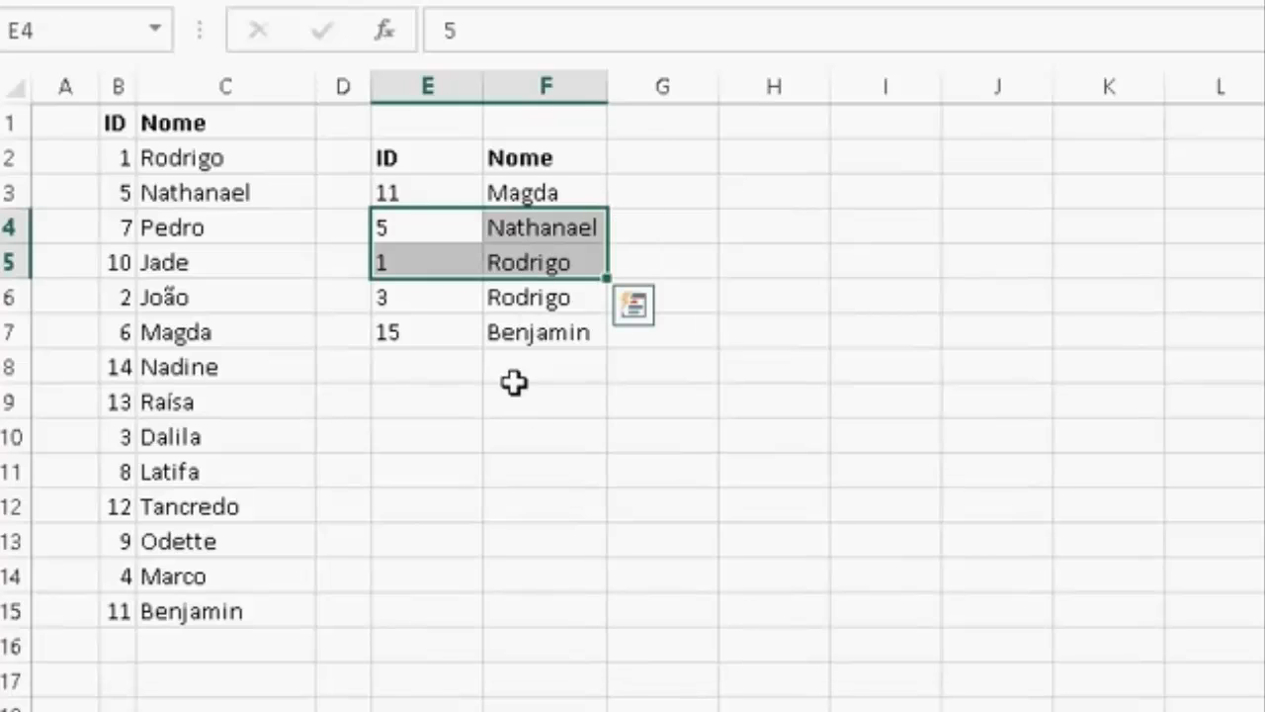
pyautogui.moveTo(446, 302); pyautogui.dragTo(525, 299)
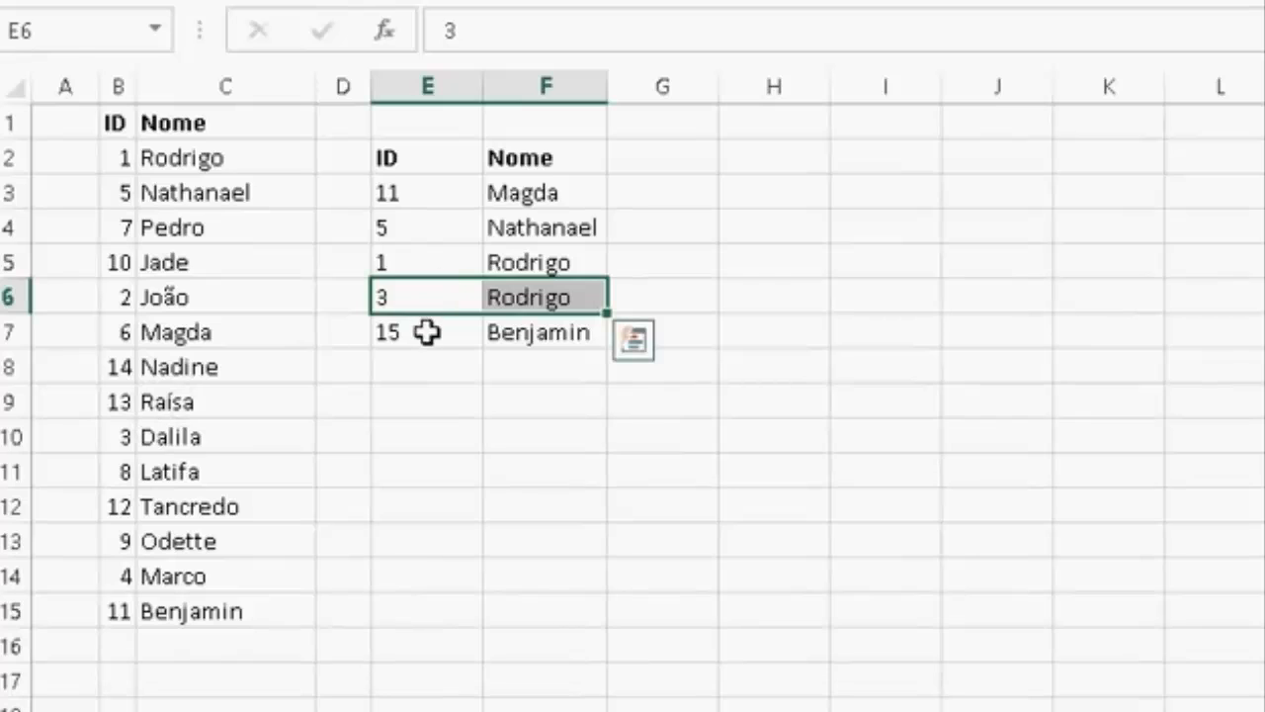
pyautogui.moveTo(426, 333); pyautogui.dragTo(538, 333)
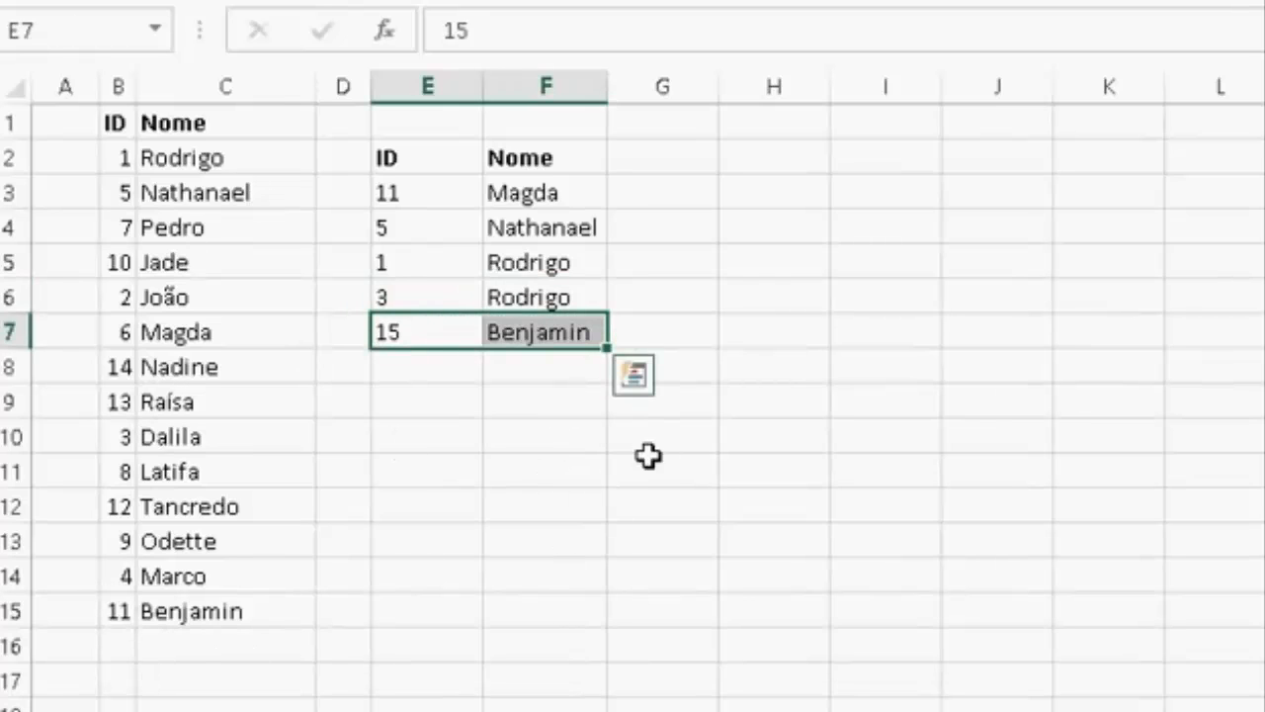
pyautogui.click(704, 263)
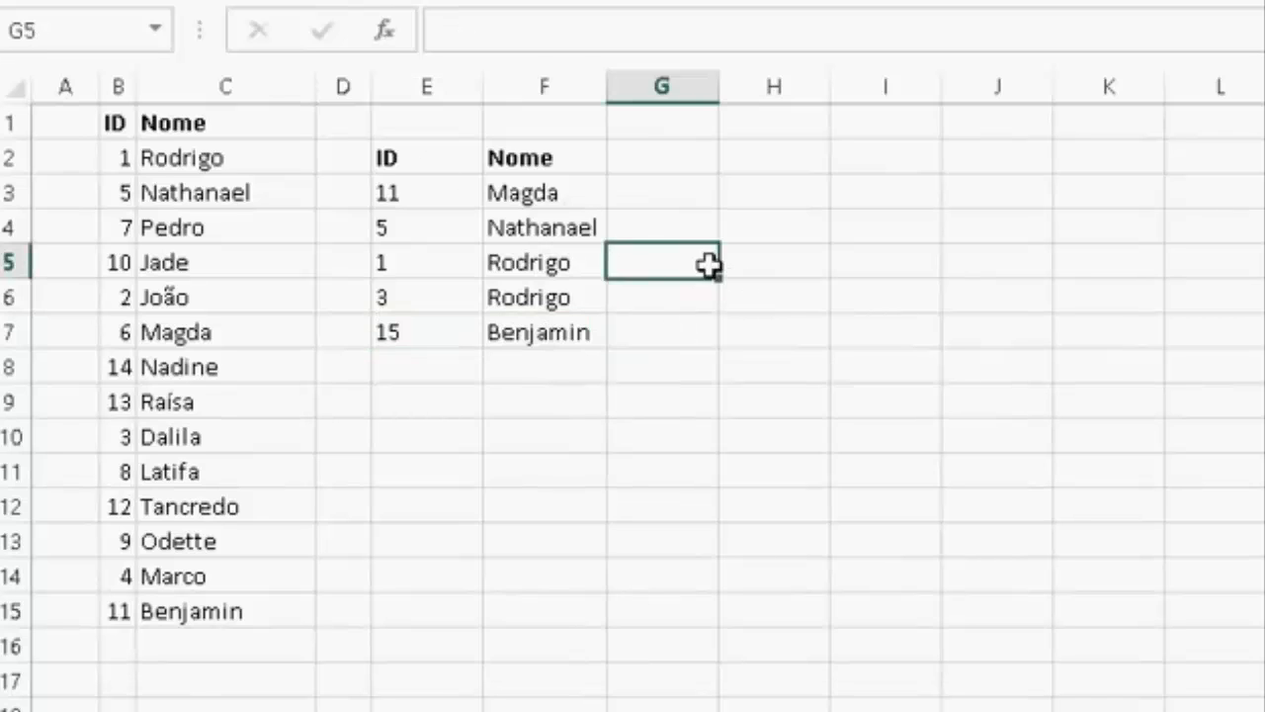
# Add FALSO (Correspondência exata) as the fourth argument of the PROCV formula in F3.
pyautogui.click(560, 194)
pyautogui.press('F2')
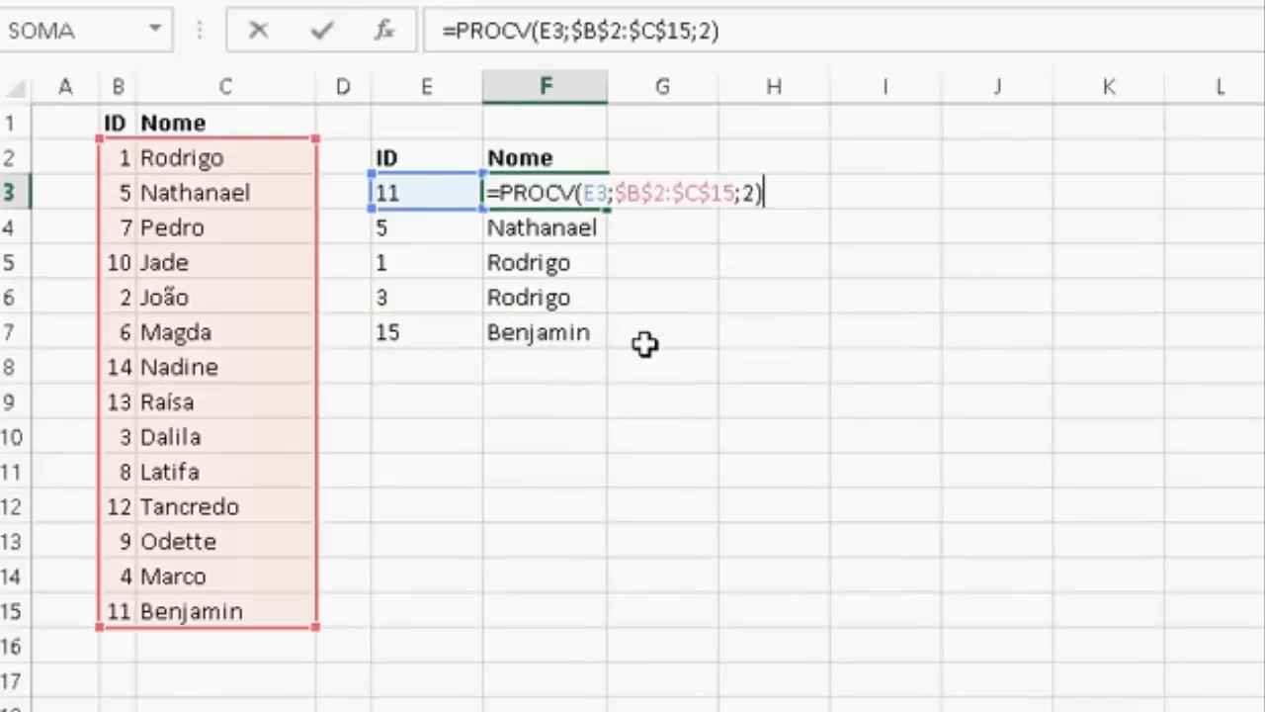
pyautogui.click(754, 193)
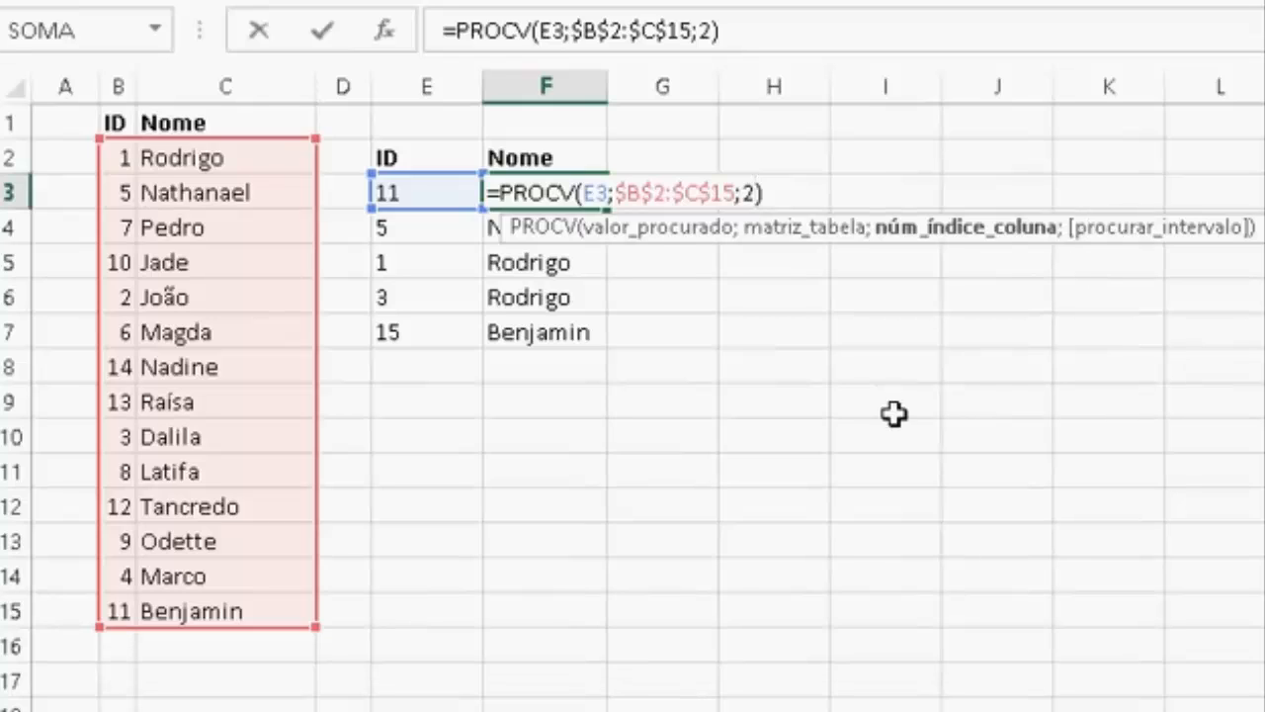
pyautogui.write(';')
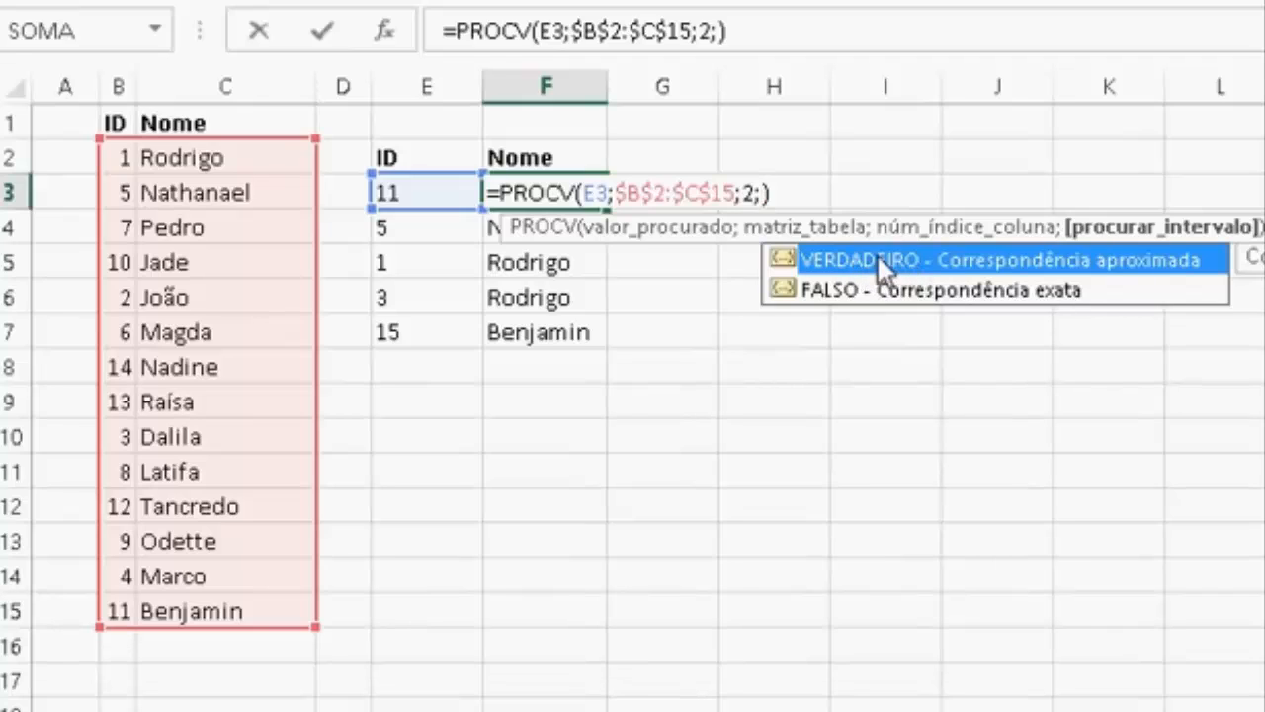
pyautogui.click(826, 293)
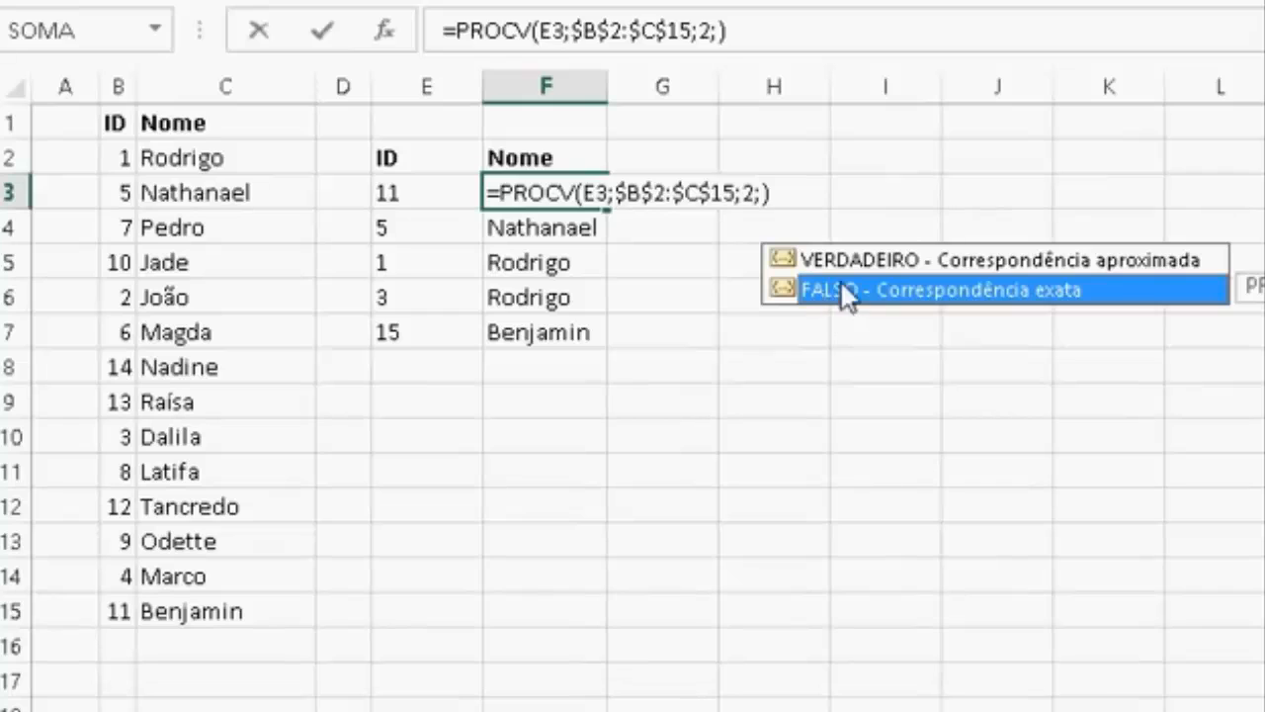
pyautogui.click(834, 259)
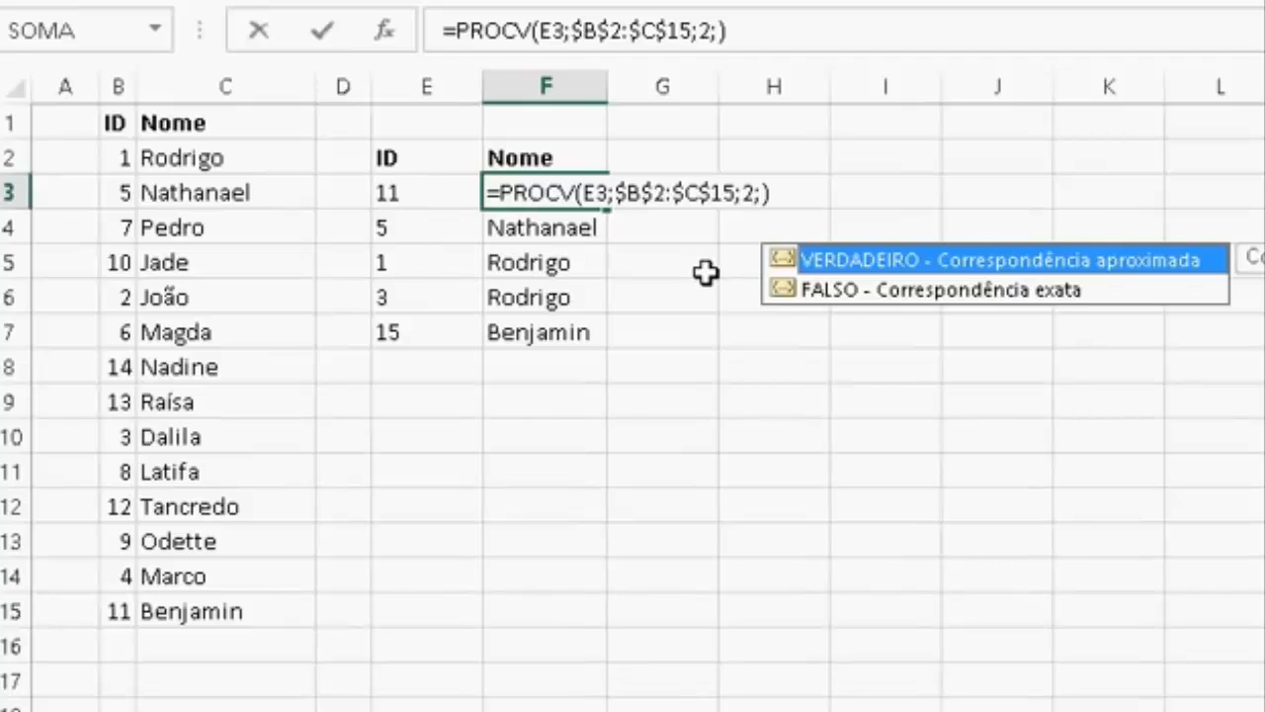
pyautogui.click(808, 289)
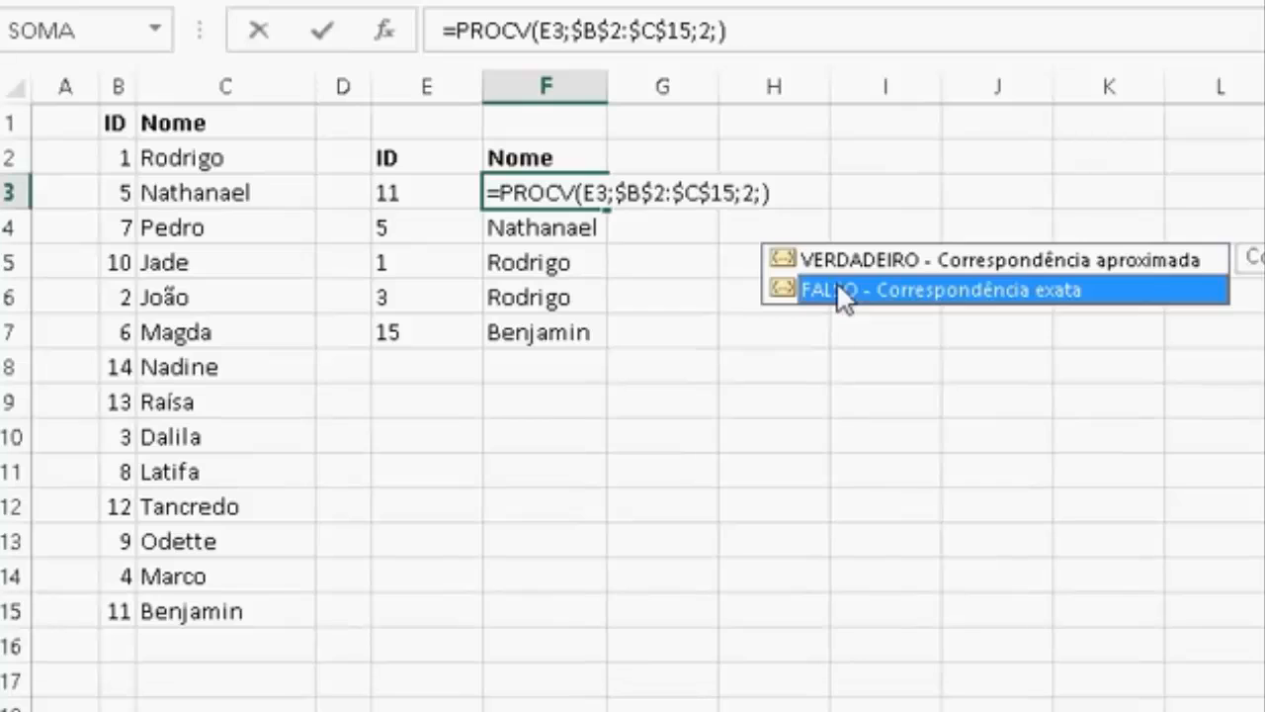
pyautogui.doubleClick(837, 288)
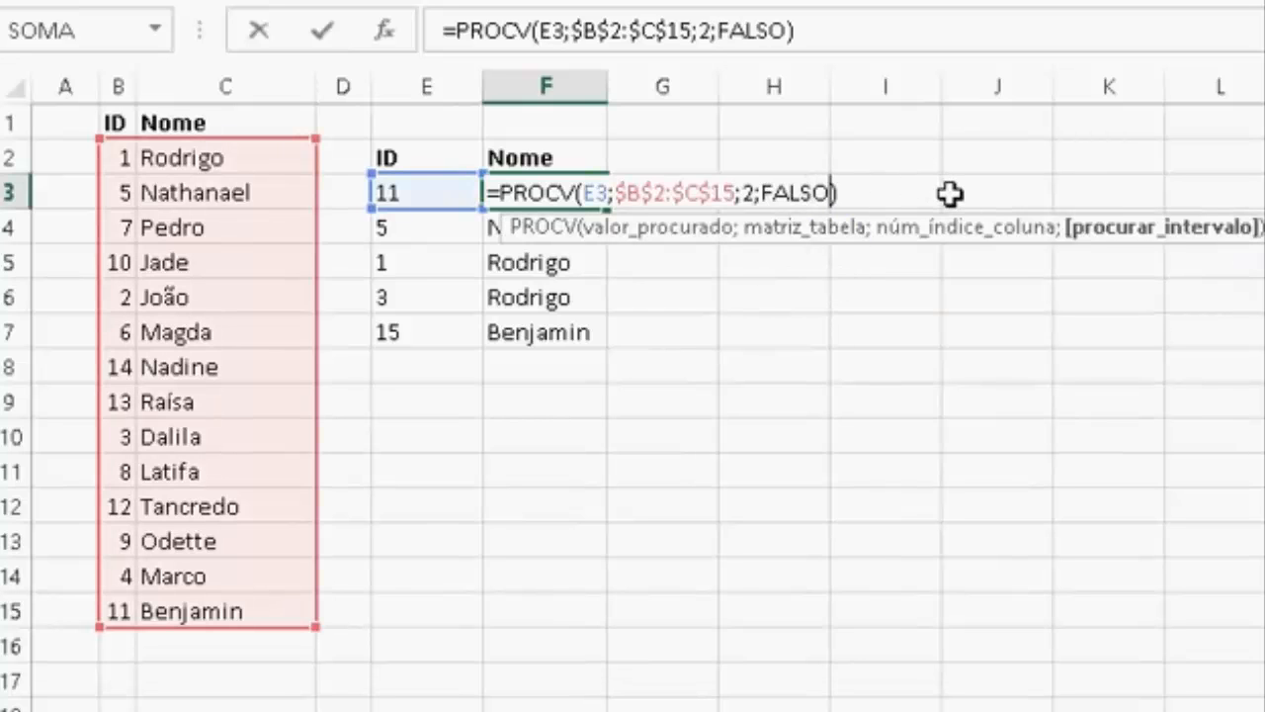
# Replace FALSO with 0 so that F3 contains =PROCV(E3;$B$2:$C$15;2;0).
pyautogui.press('BackSpace')
pyautogui.press('BackSpace')
pyautogui.press('BackSpace')
pyautogui.press('BackSpace')
pyautogui.press('BackSpace')
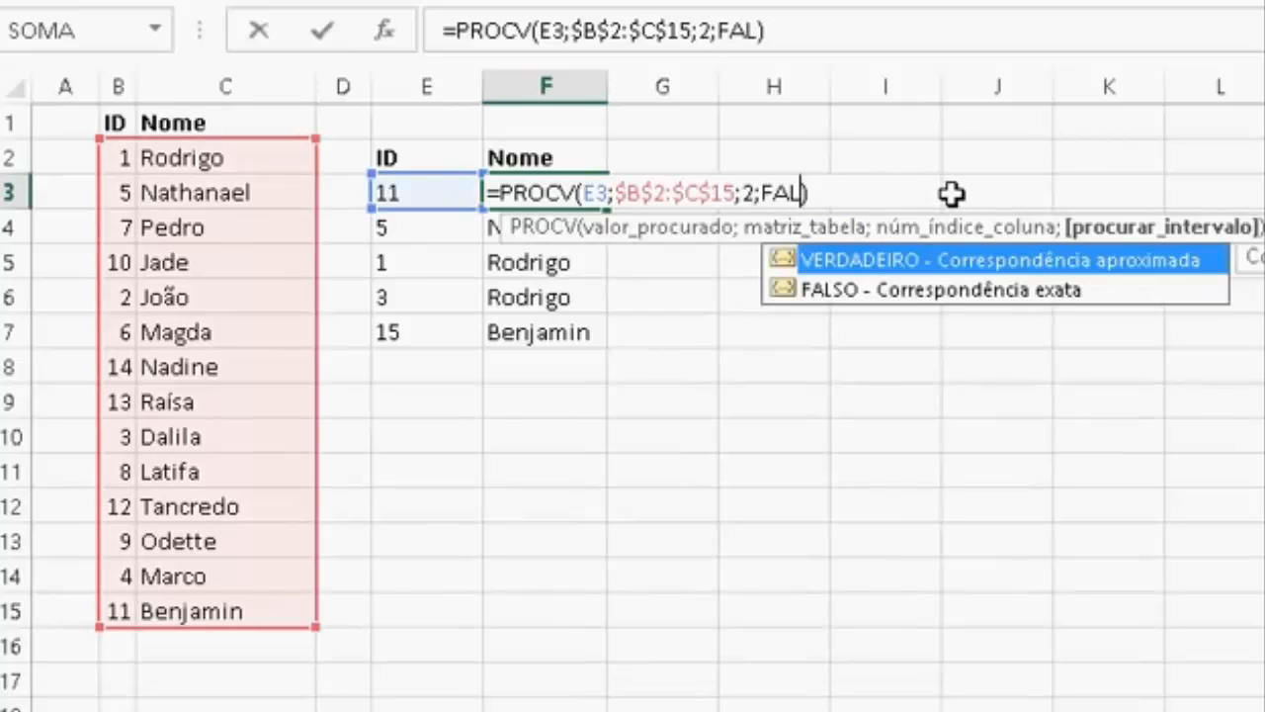
pyautogui.write('0')
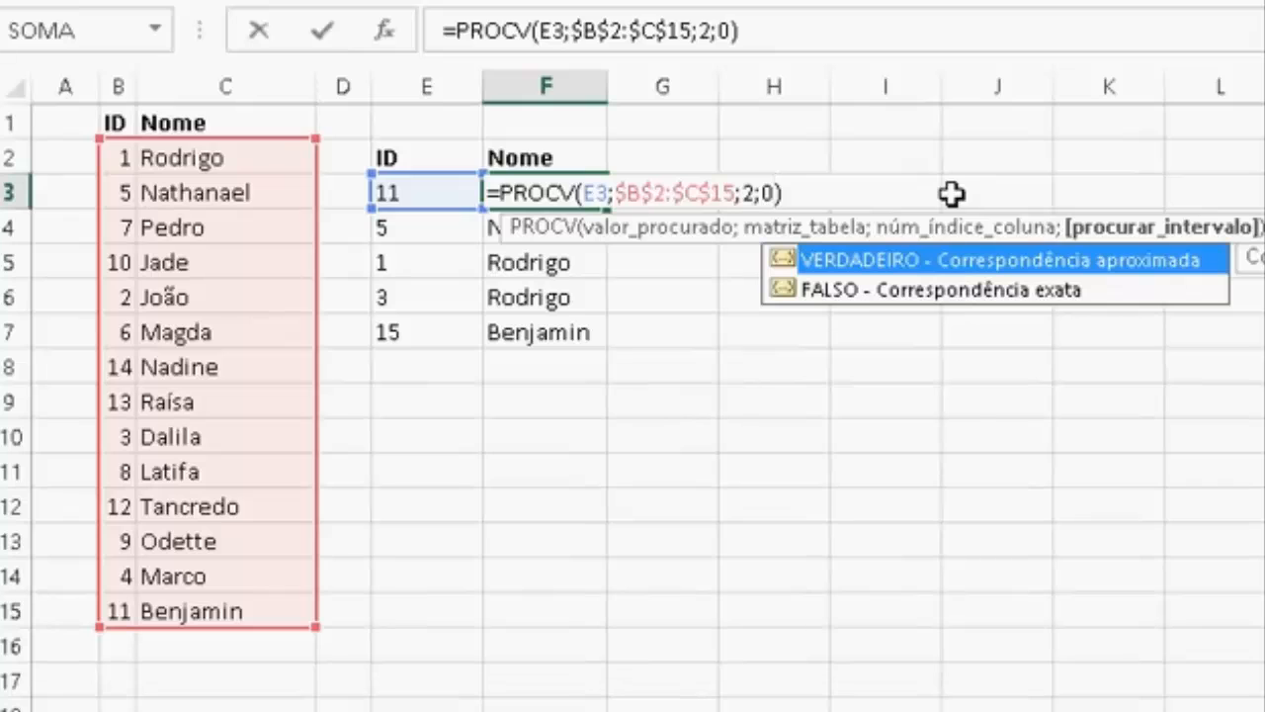
pyautogui.hotkey('ctrl', 'Return')
# Copy the exact-match PROCV formula from F3 to F4:F7.
pyautogui.hotkey('ctrl', 'c')
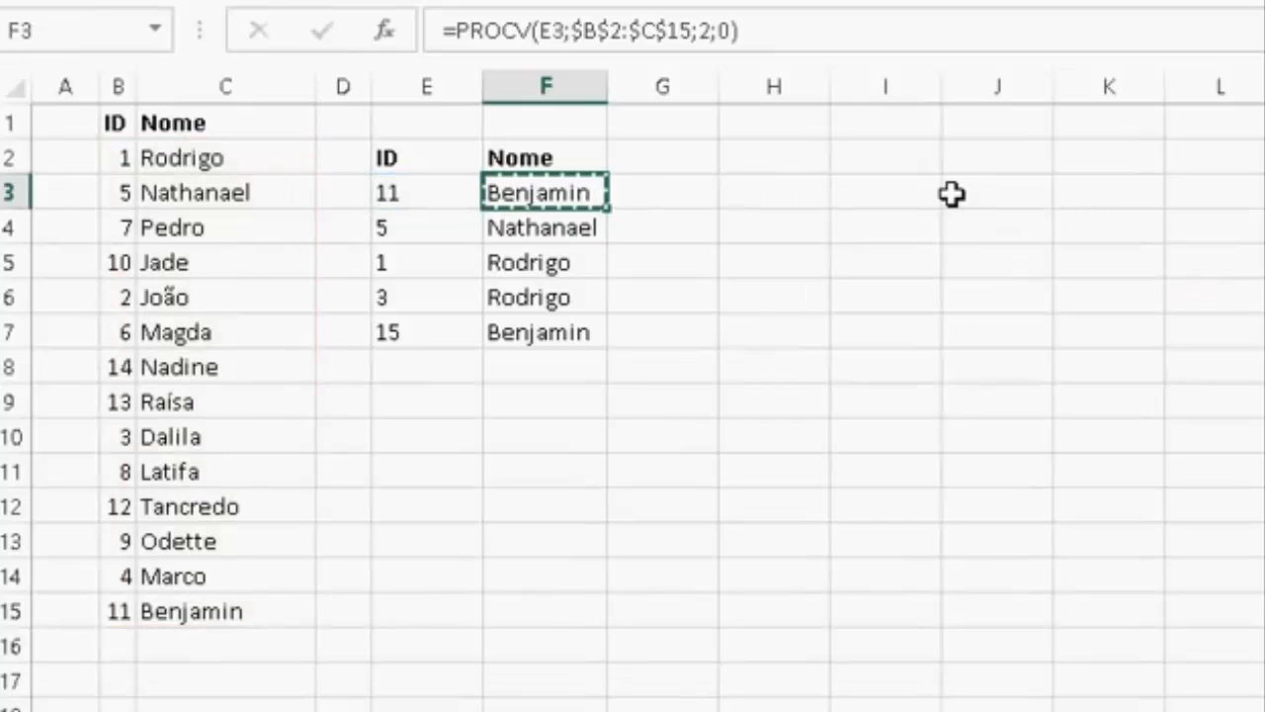
pyautogui.press('Down')
pyautogui.hotkey('shift', 'Down')
pyautogui.hotkey('shift', 'Down')
pyautogui.hotkey('shift', 'Down')
pyautogui.hotkey('ctrl', 'v')
pyautogui.press('Escape')
pyautogui.press('Up')
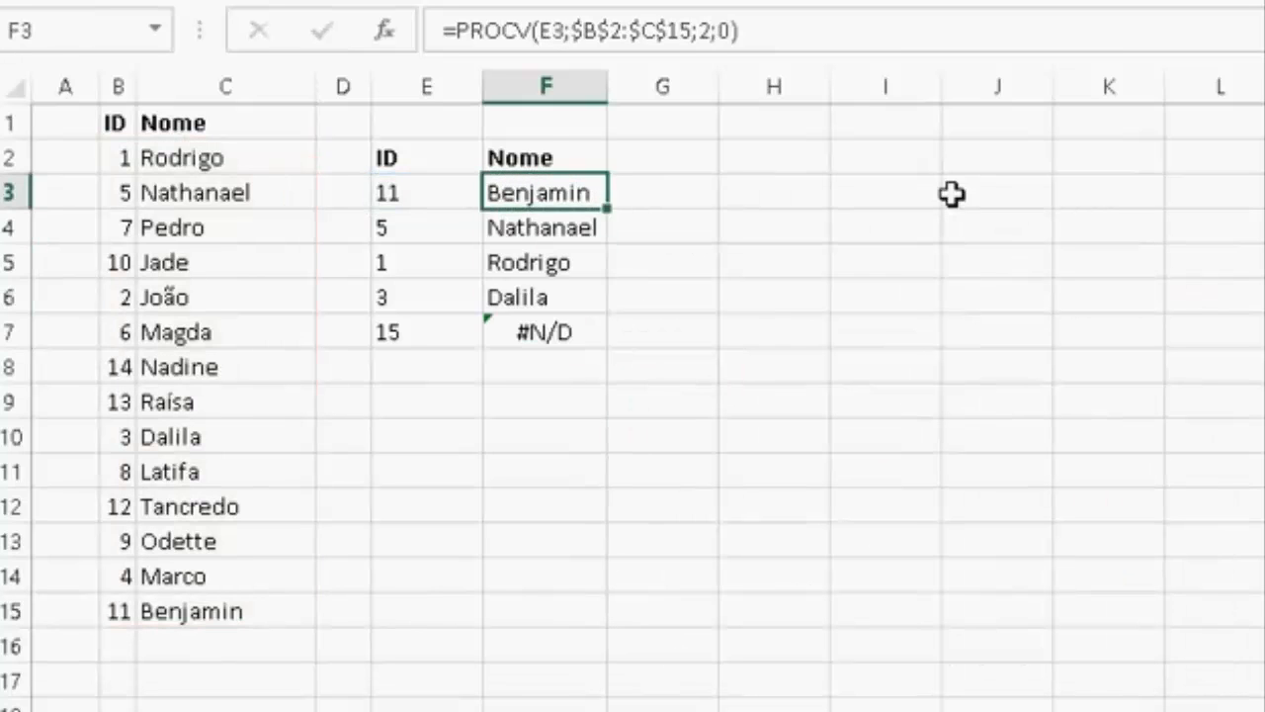
# Check the exact-match names in F3:F7, especially the one for ID 15, against the source table in B2:C15.
pyautogui.press('Left')
pyautogui.press('Up')
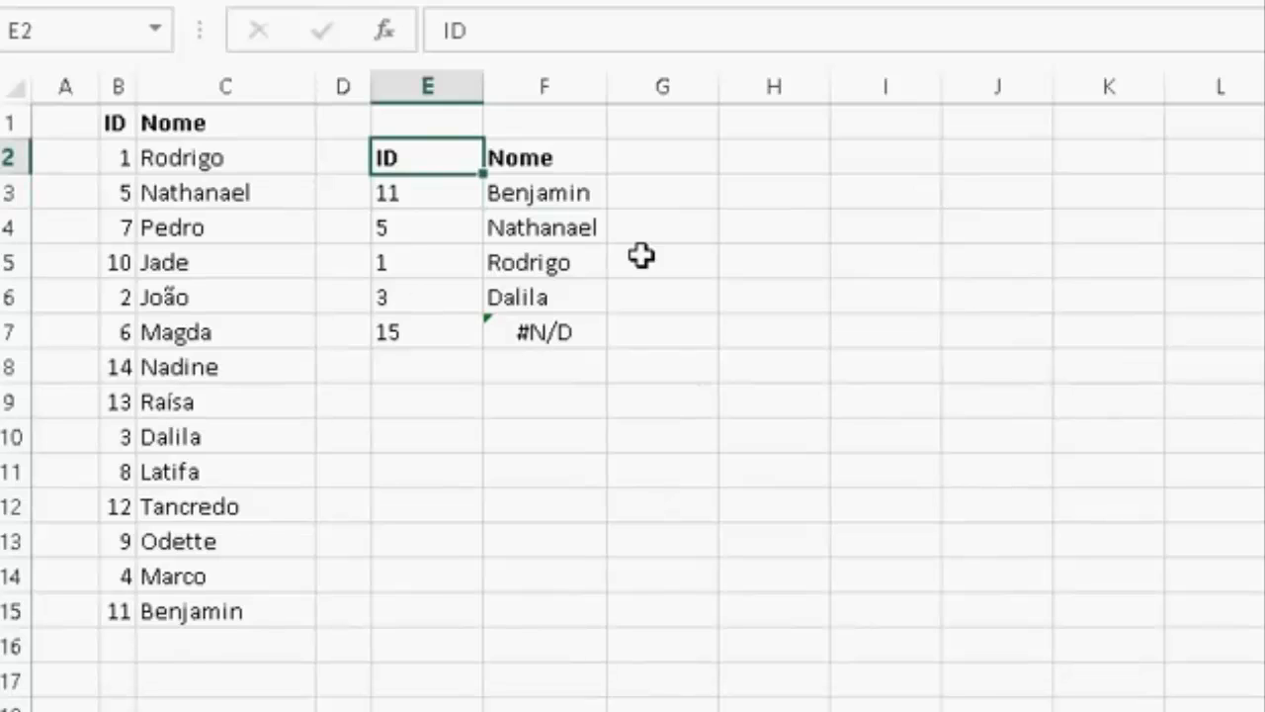
pyautogui.moveTo(583, 191); pyautogui.dragTo(542, 297)
pyautogui.moveTo(428, 333); pyautogui.dragTo(534, 333)
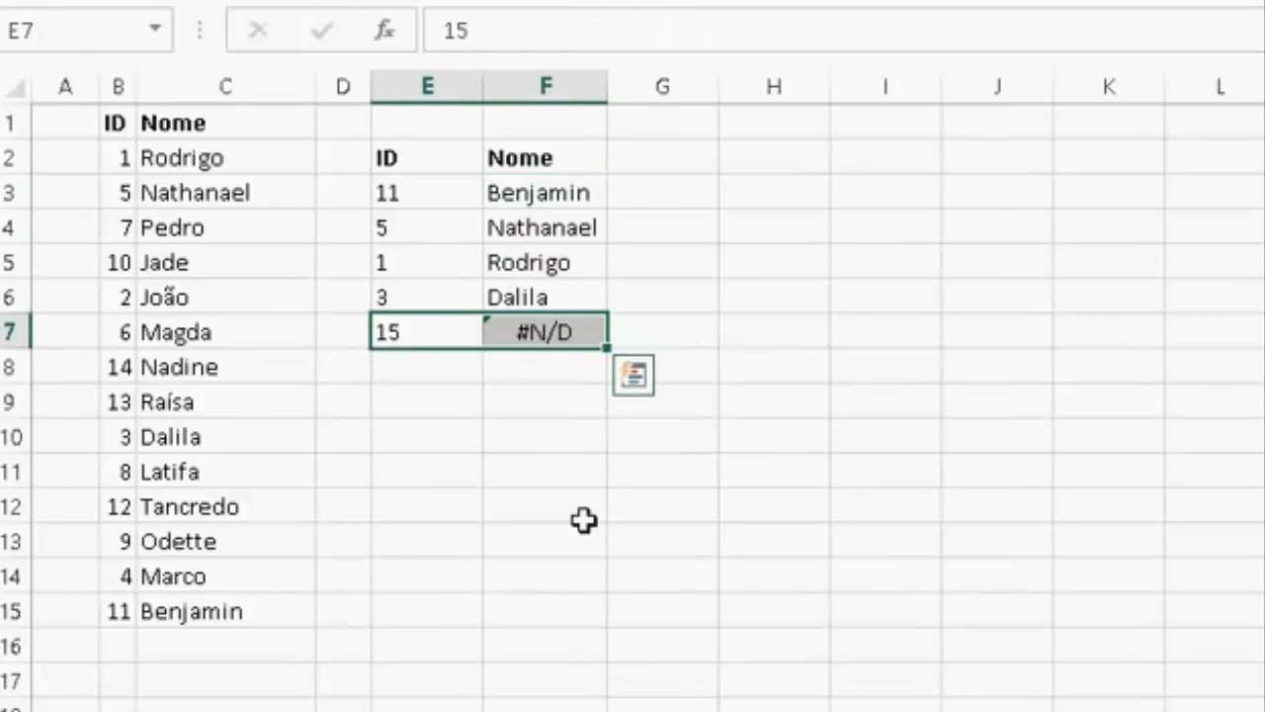
pyautogui.click(131, 607)
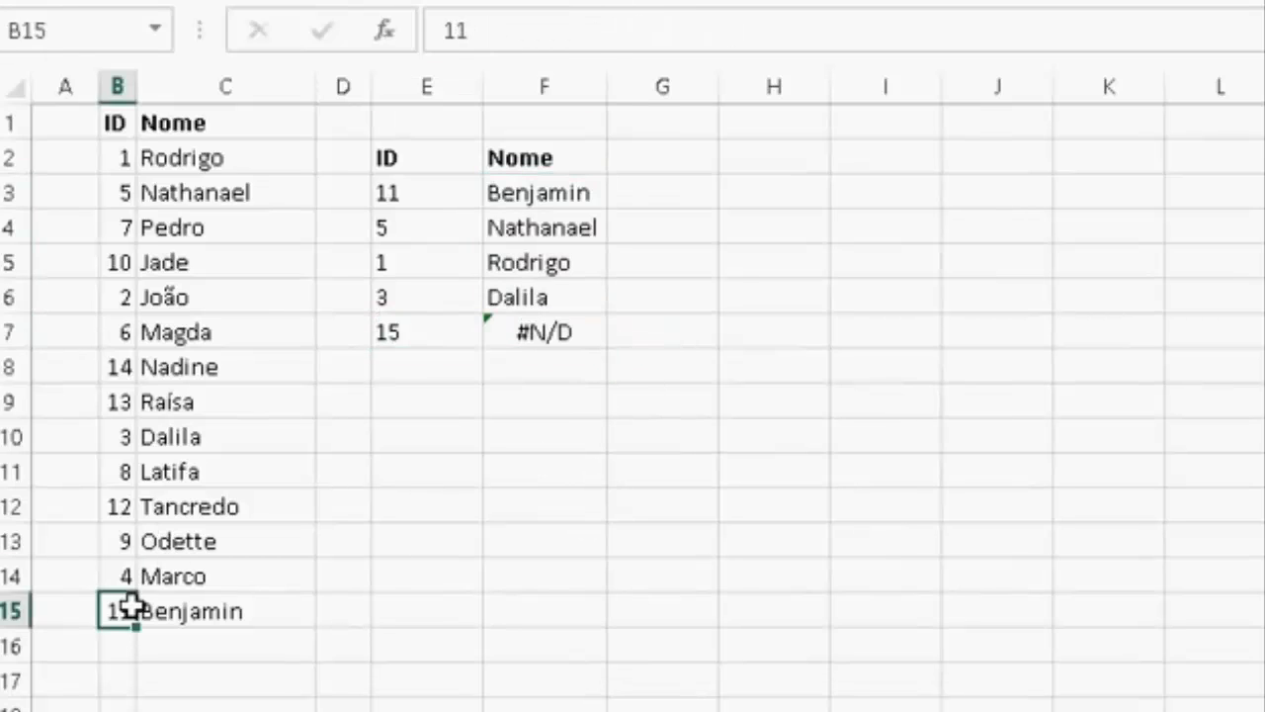
pyautogui.moveTo(132, 607); pyautogui.dragTo(173, 153)
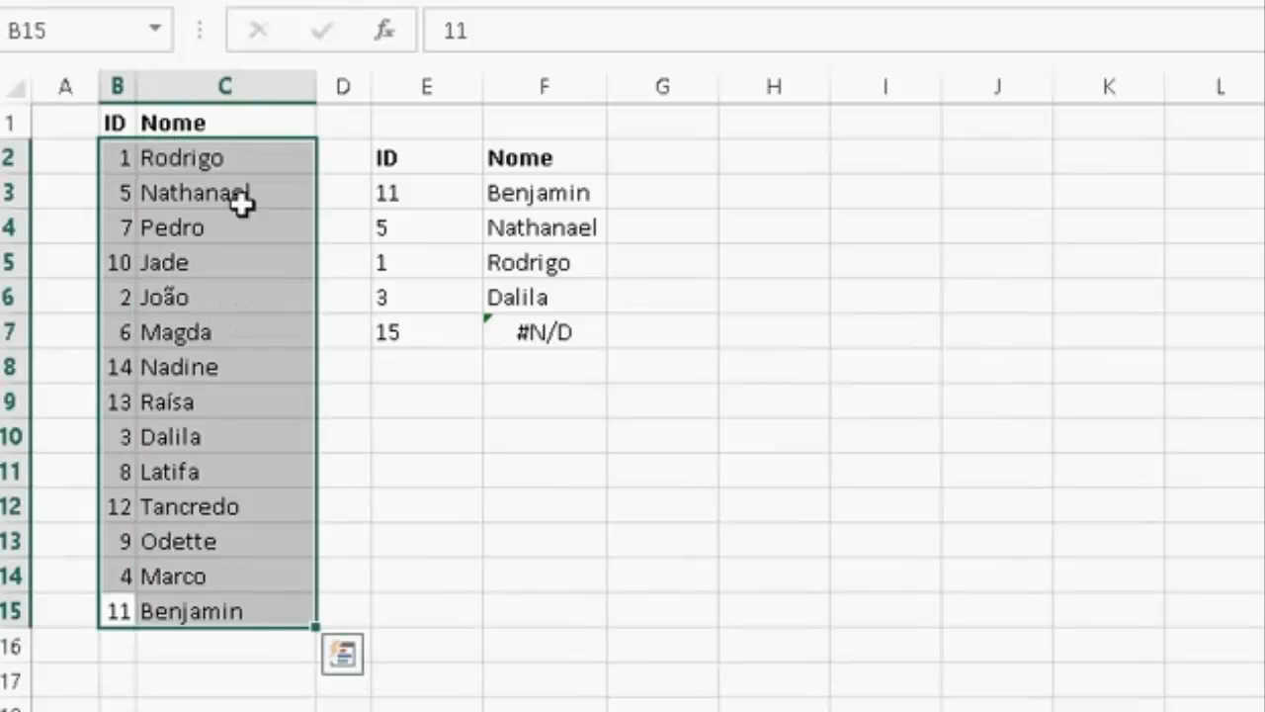
pyautogui.click(563, 500)
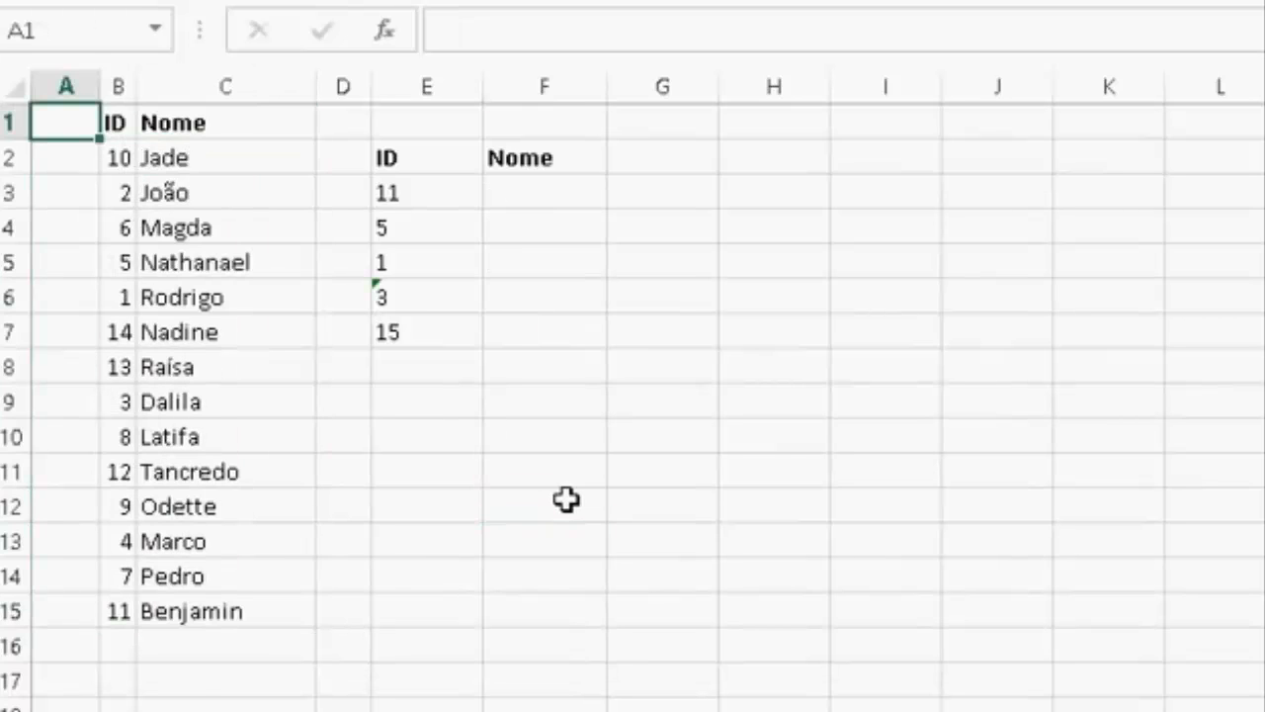
# Enter the exact-match lookup formula =PROCV(E3;$B$2:$C$15;2;0) in F3.
pyautogui.click(593, 519)
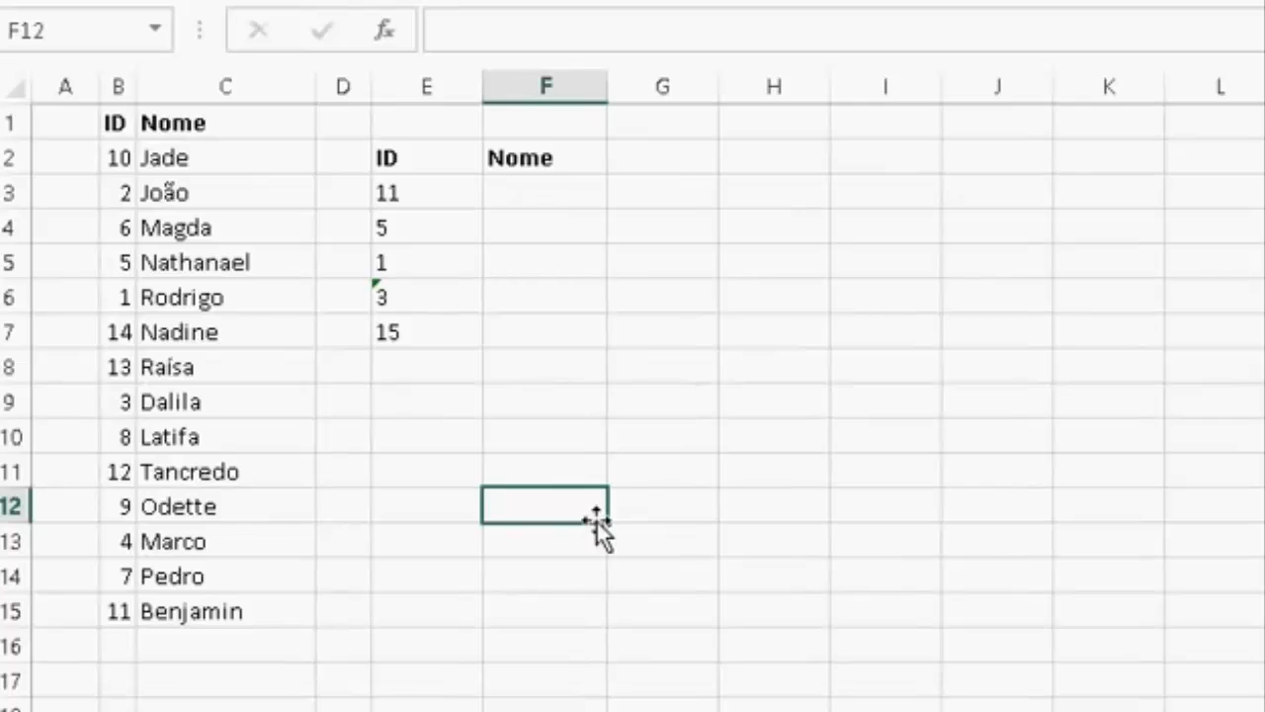
pyautogui.click(538, 193)
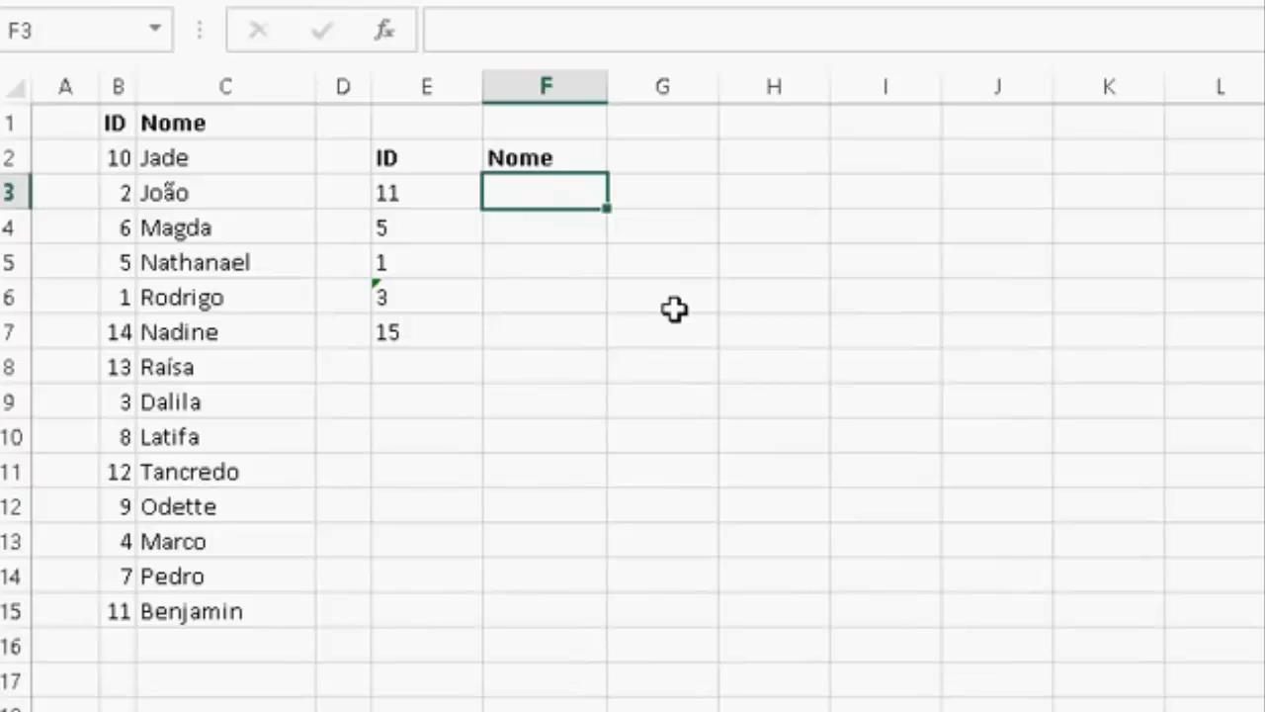
pyautogui.write('=procv')
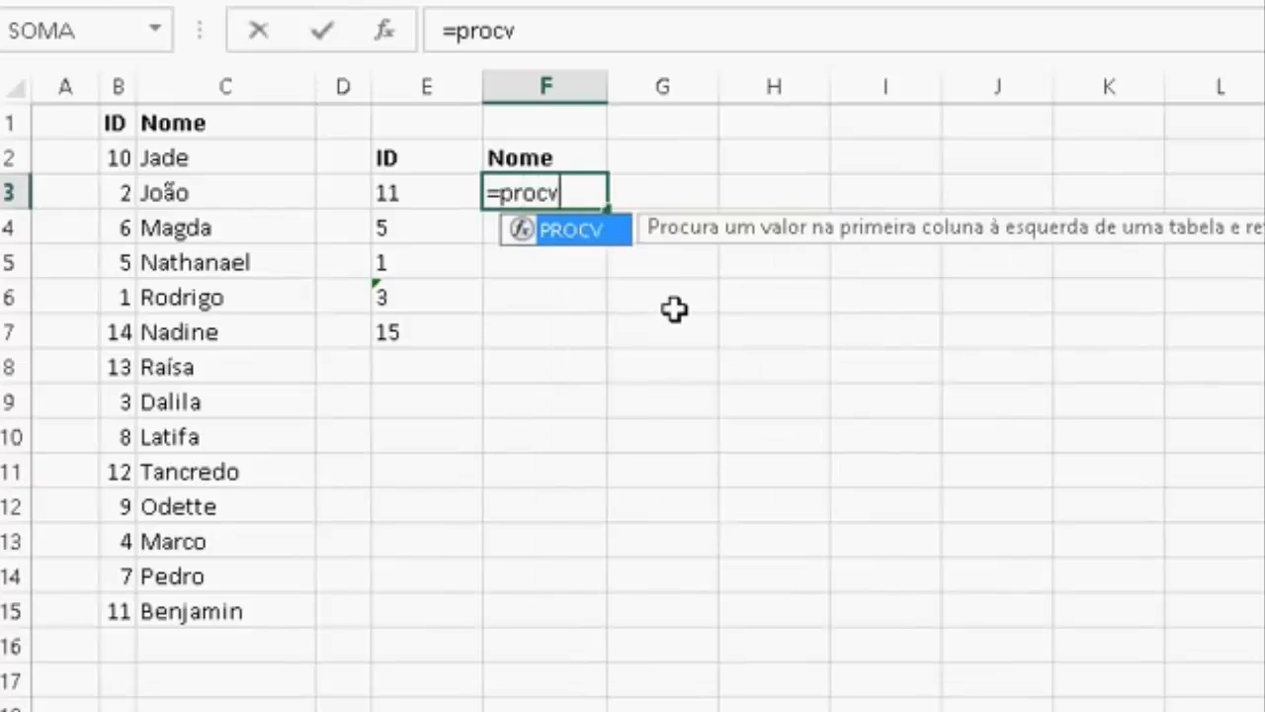
pyautogui.press('Tab')
pyautogui.press('Left')
pyautogui.write(';')
pyautogui.press('Left')
pyautogui.press('Left')
pyautogui.press('Left')
pyautogui.press('Up')
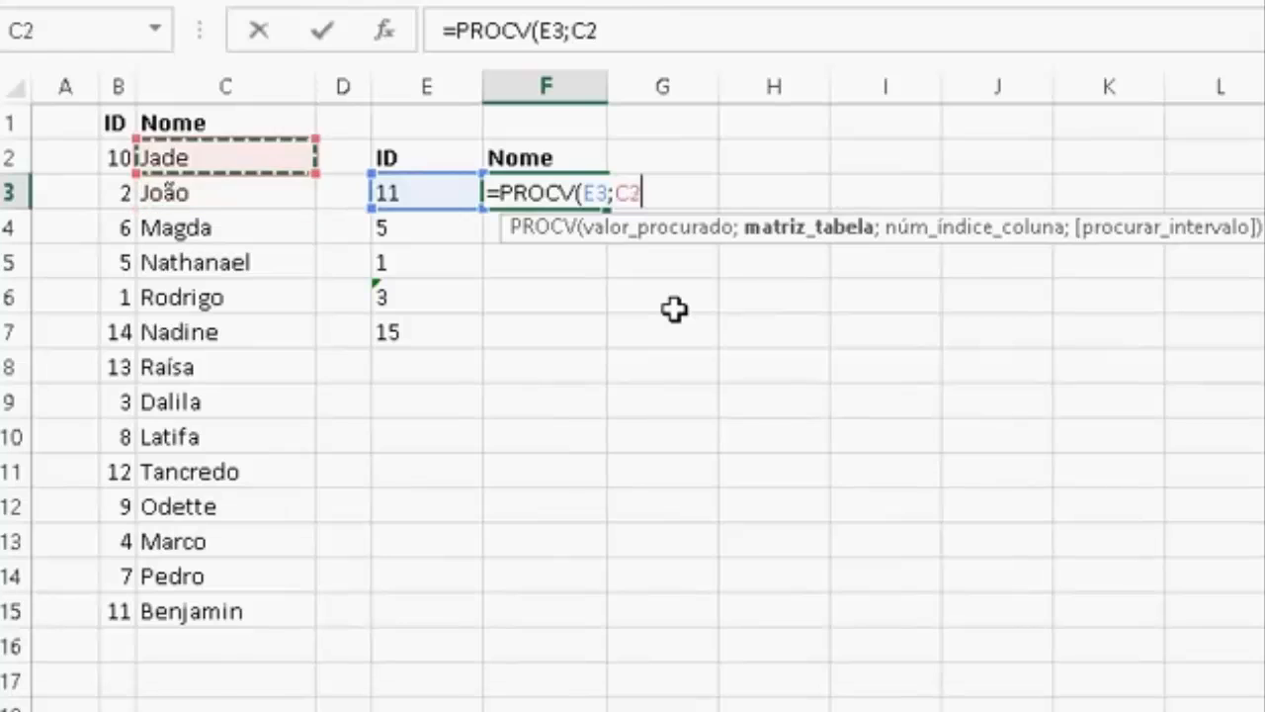
pyautogui.hotkey('shift', 'Left')
pyautogui.hotkey('ctrl', 'shift', 'Down')
pyautogui.press('F4')
pyautogui.write(';2')
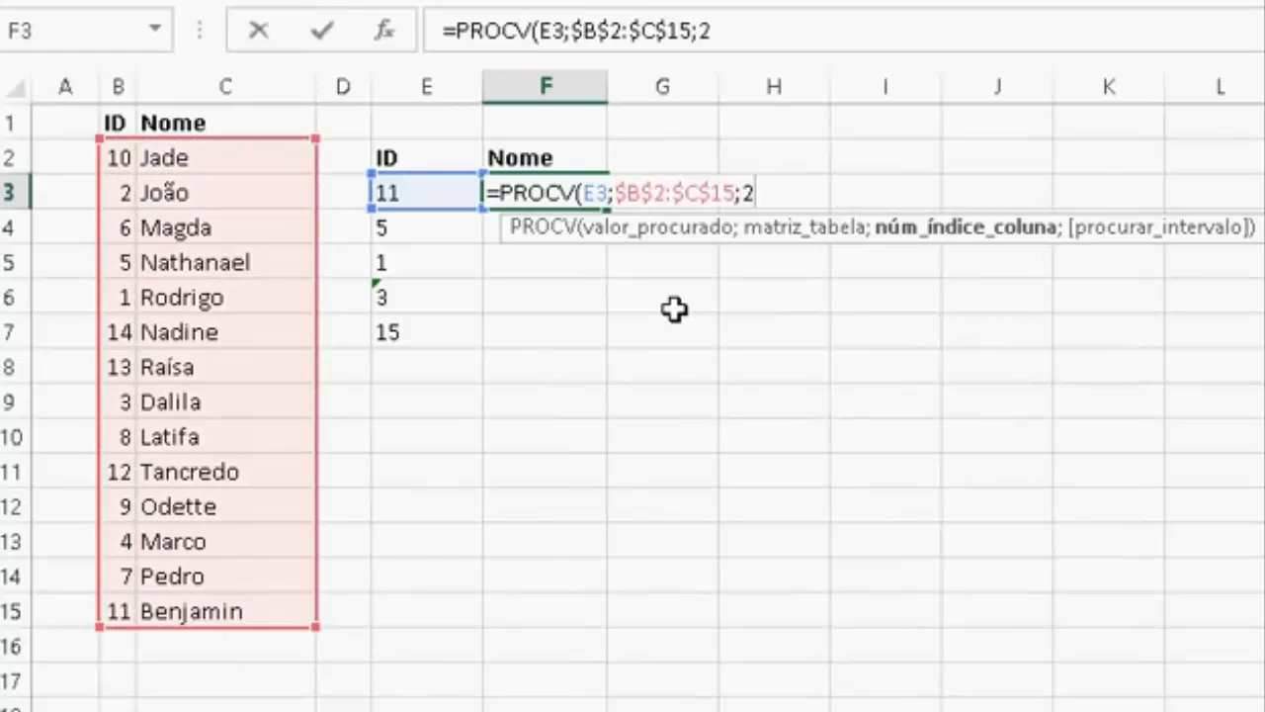
pyautogui.write(';0)')
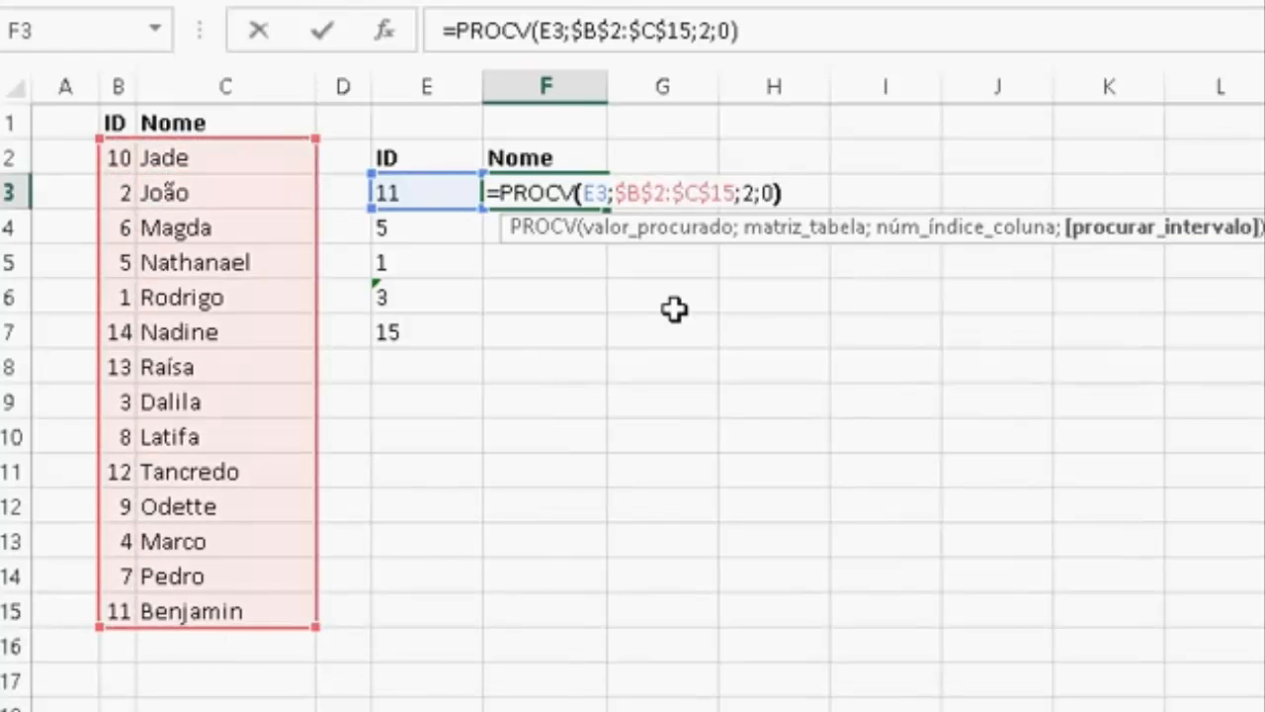
pyautogui.press('Return')
# Fill F4:F7 with the PROCV formula copied from F3 and clear the copy marker.
pyautogui.press('Up')
pyautogui.hotkey('ctrl', 'c')
pyautogui.press('Left')
pyautogui.hotkey('ctrl', 'Down')
pyautogui.press('Right')
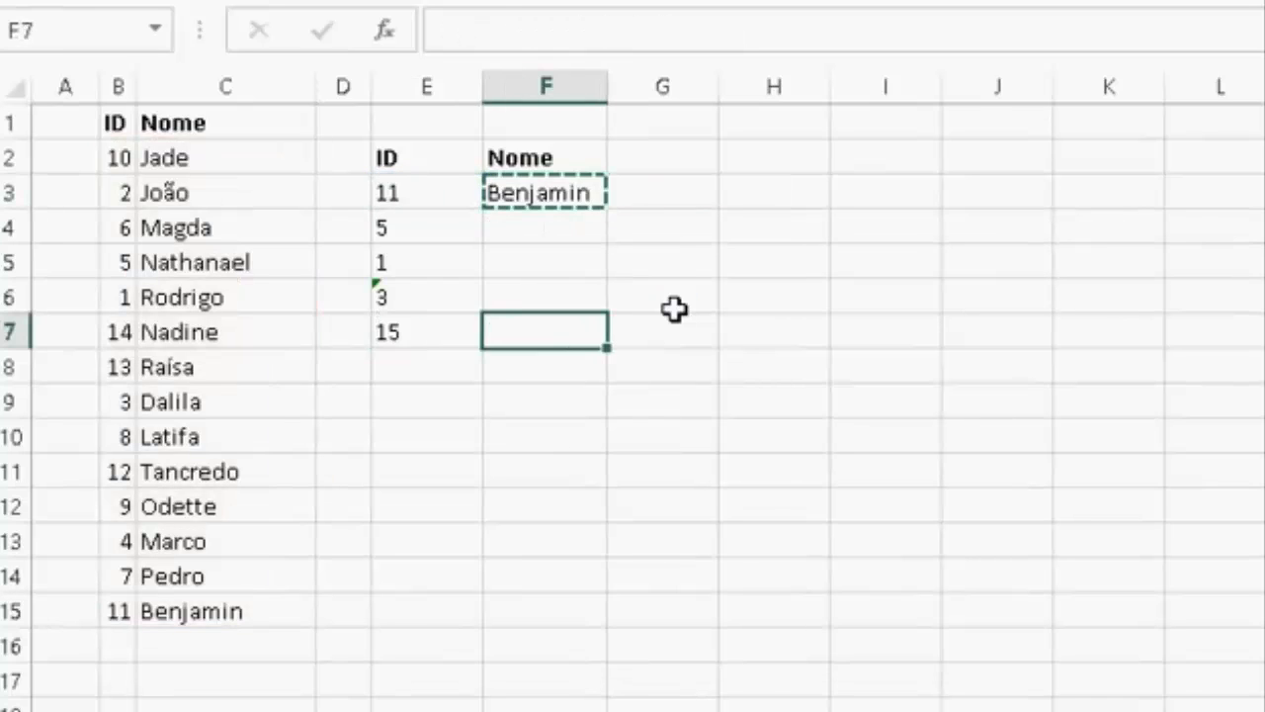
pyautogui.hotkey('ctrl', 'shift', 'Up')
pyautogui.press('Menu')
pyautogui.press('Escape')
pyautogui.hotkey('ctrl', 'v')
pyautogui.hotkey('ctrl', 'Home')
pyautogui.press('Escape')
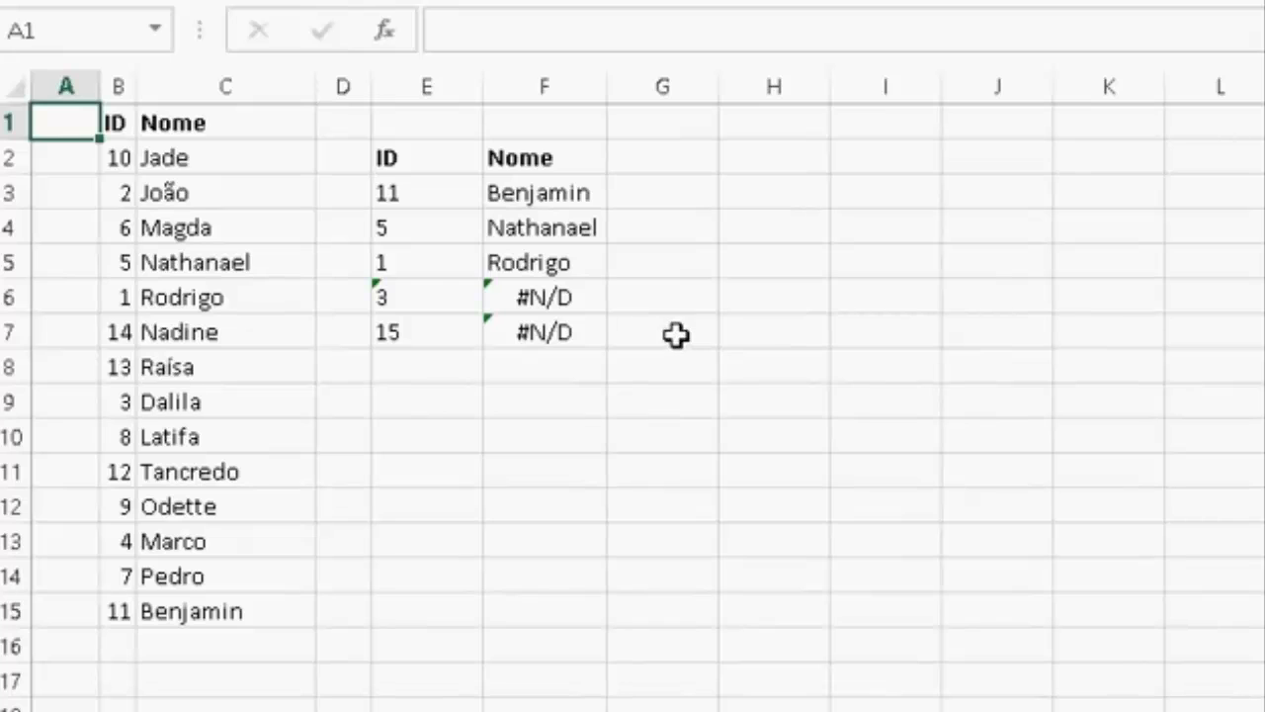
# Compare the results in F3:F7 with the source table B1:C15, especially the lookup ID in E6 and its matching row B9:C9.
pyautogui.moveTo(407, 192); pyautogui.dragTo(539, 255)
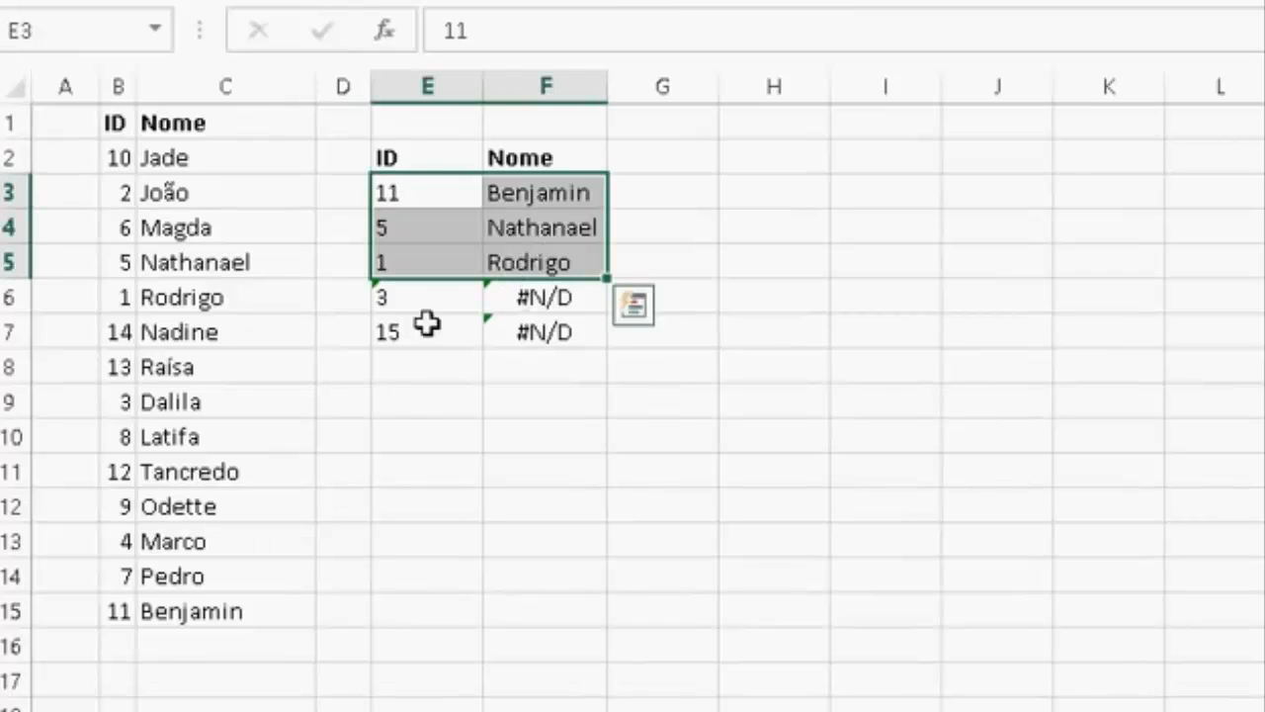
pyautogui.moveTo(418, 334); pyautogui.dragTo(551, 330)
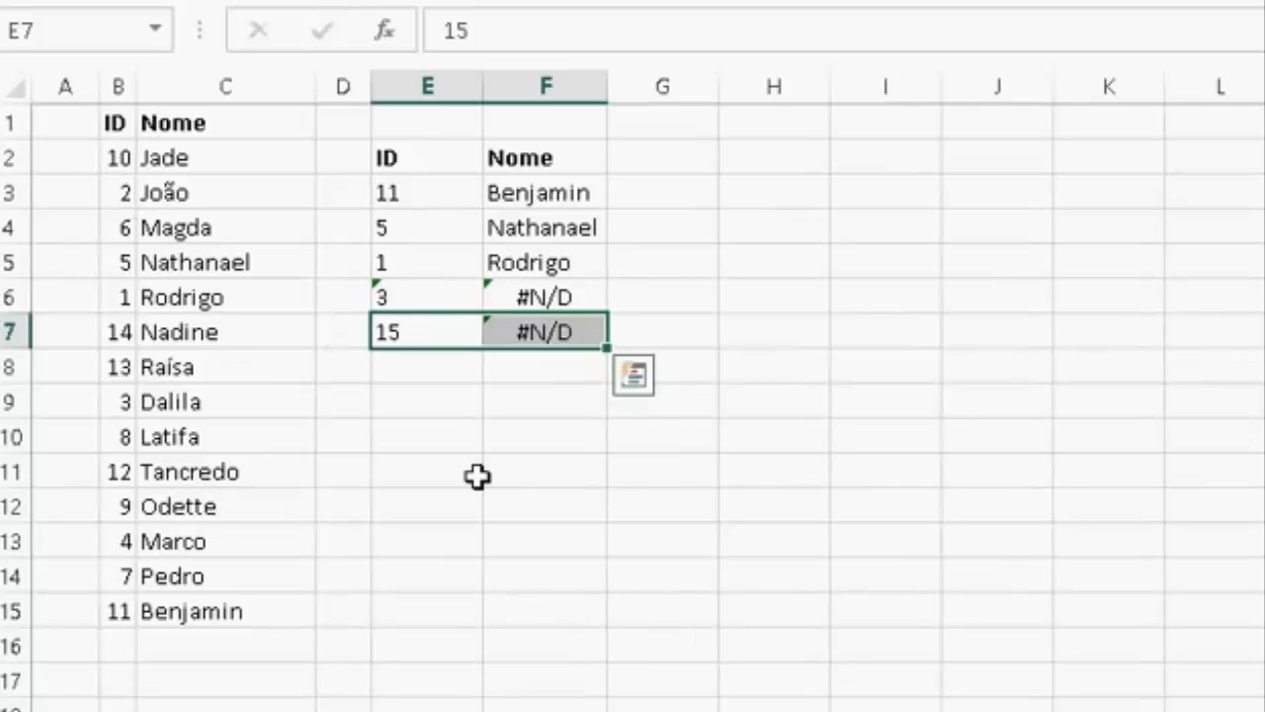
pyautogui.click(435, 291)
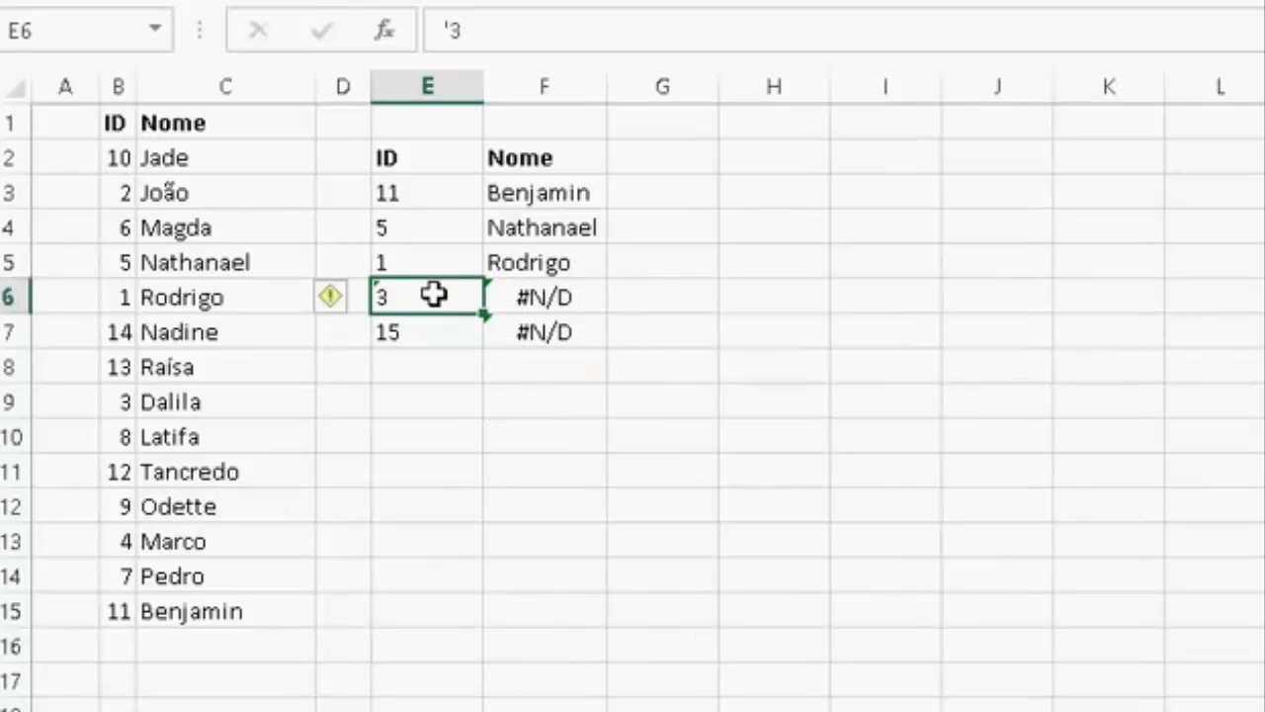
pyautogui.moveTo(127, 401); pyautogui.dragTo(235, 400)
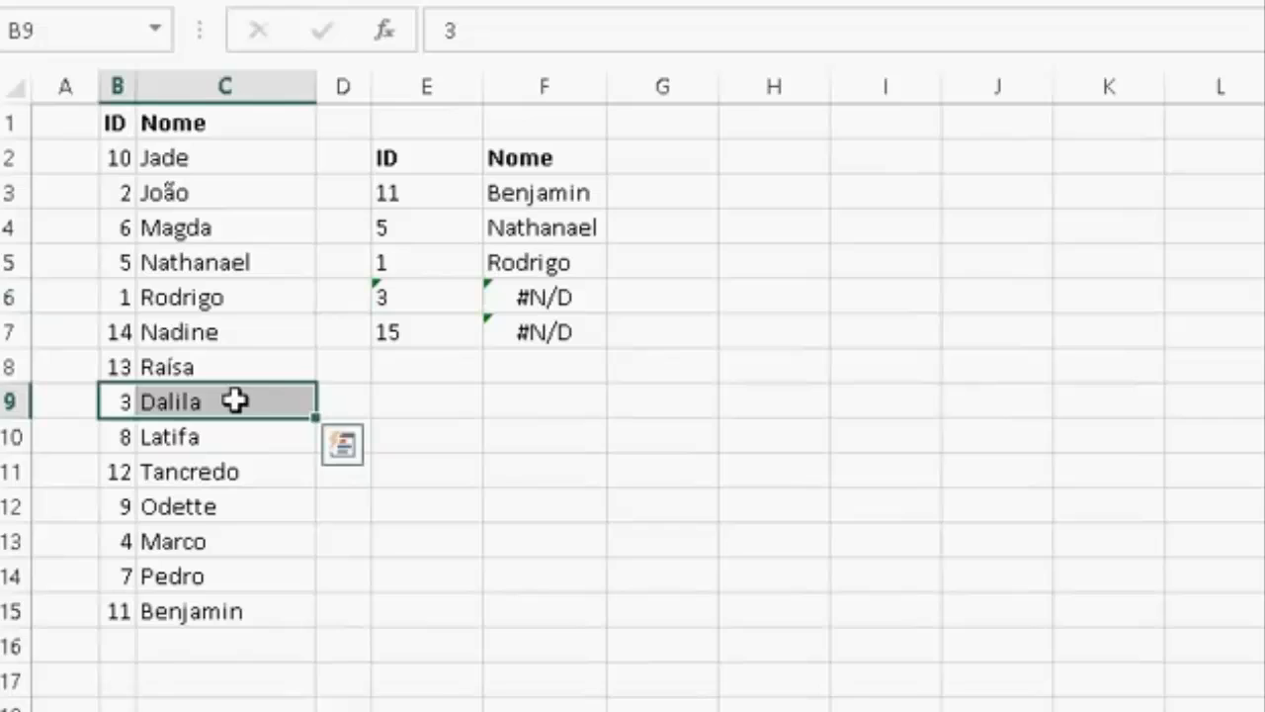
pyautogui.click(533, 298)
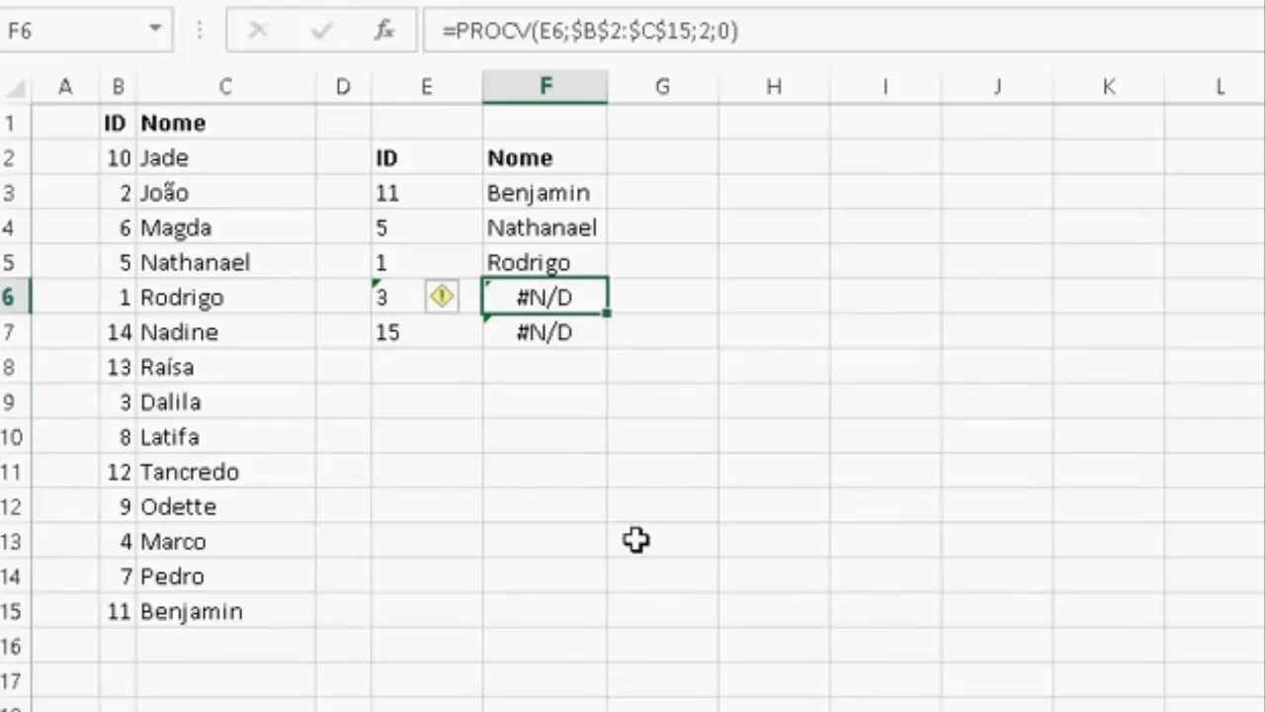
pyautogui.click(678, 312)
pyautogui.click(421, 303)
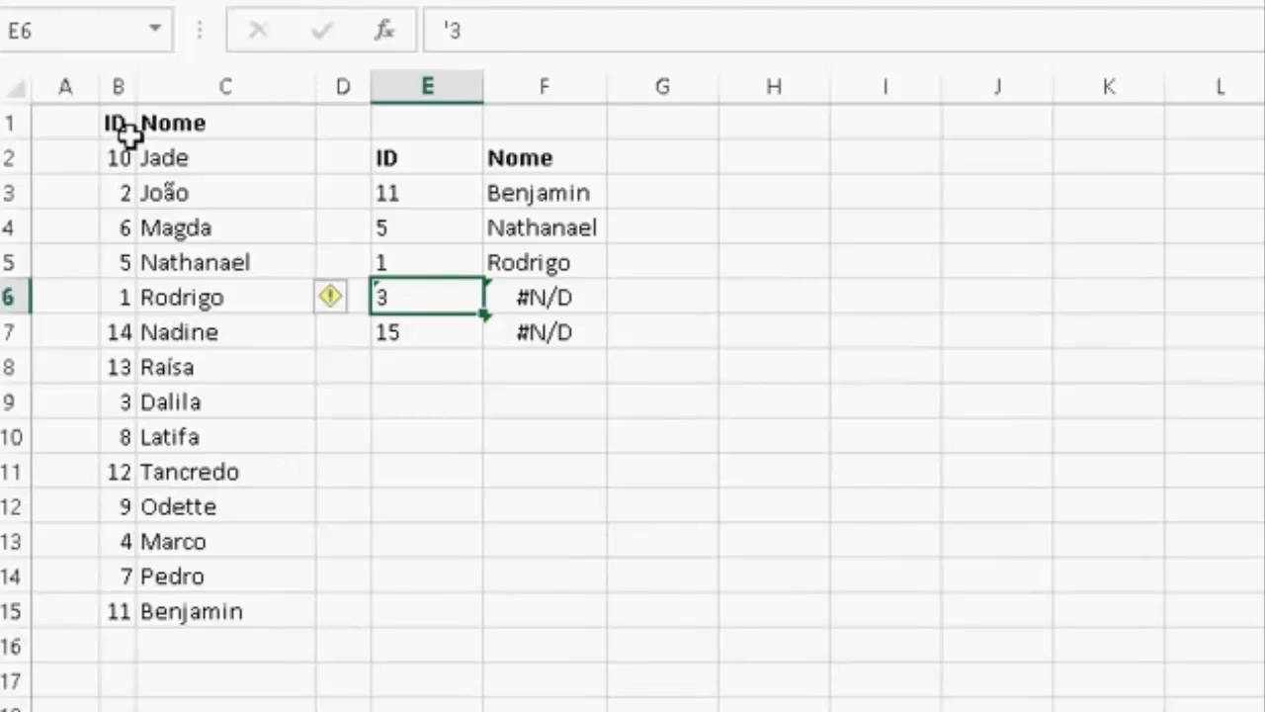
pyautogui.moveTo(122, 127); pyautogui.dragTo(158, 583)
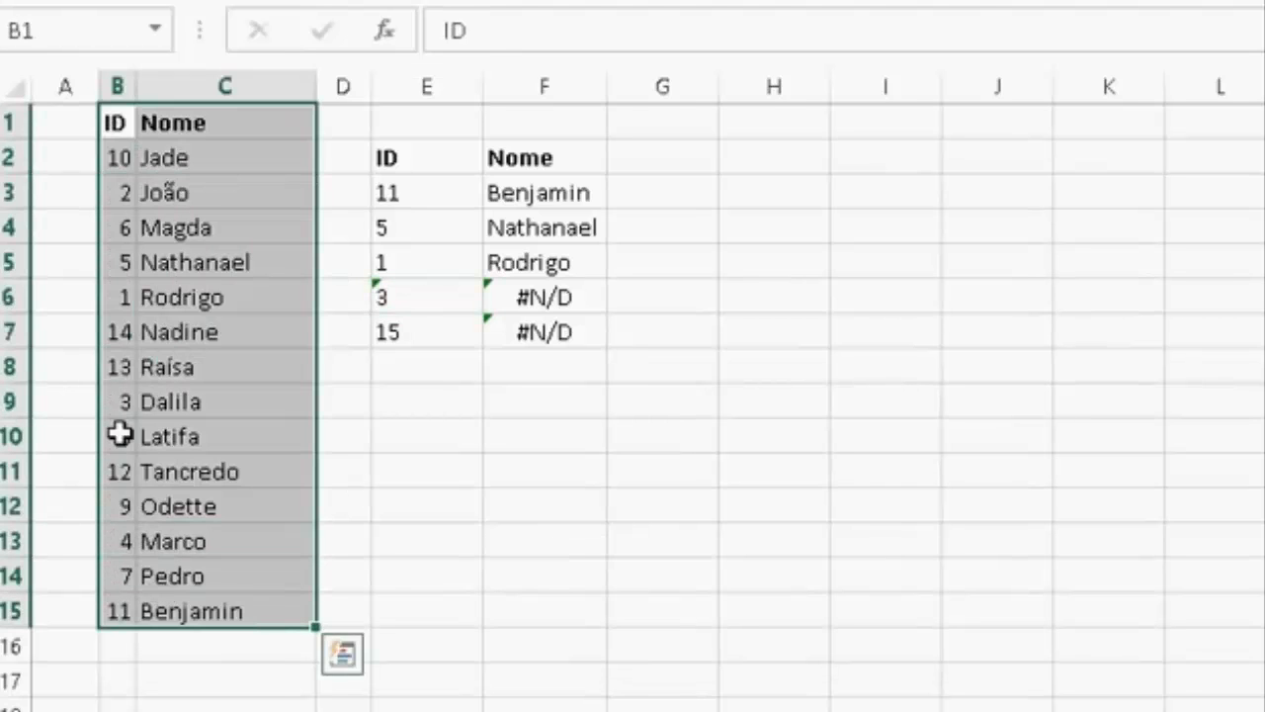
pyautogui.moveTo(116, 400); pyautogui.dragTo(174, 402)
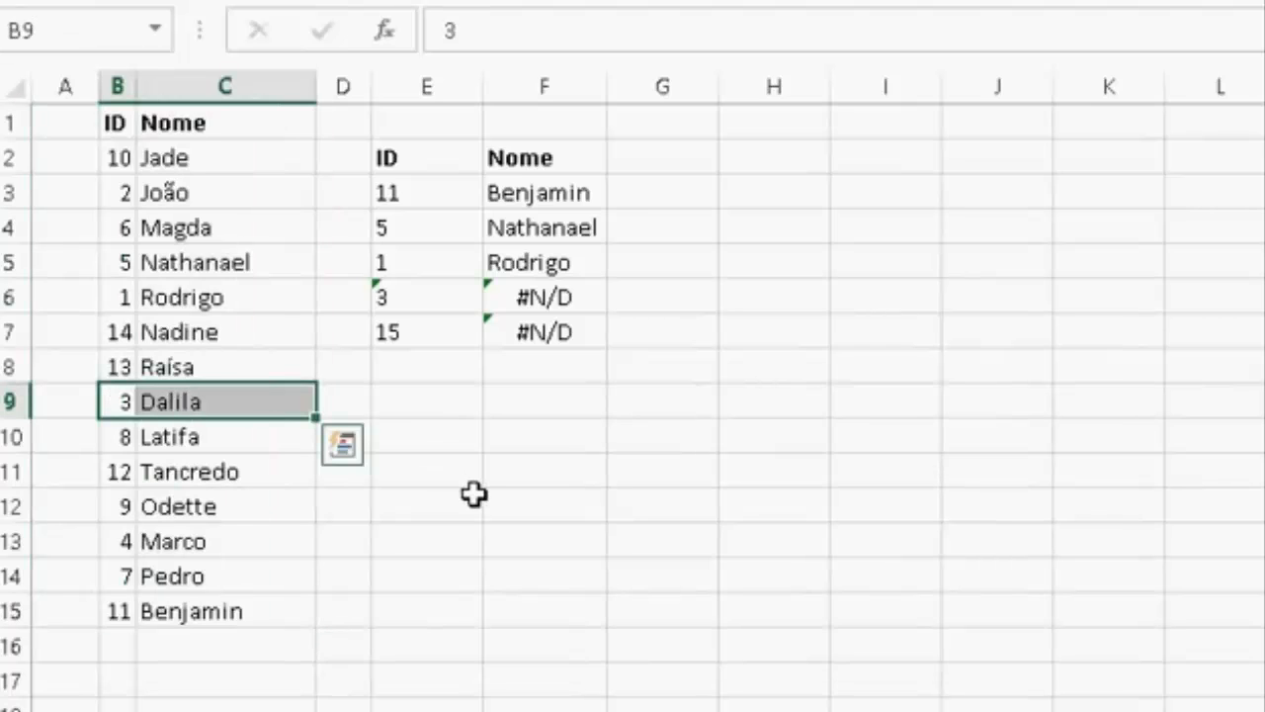
pyautogui.click(564, 464)
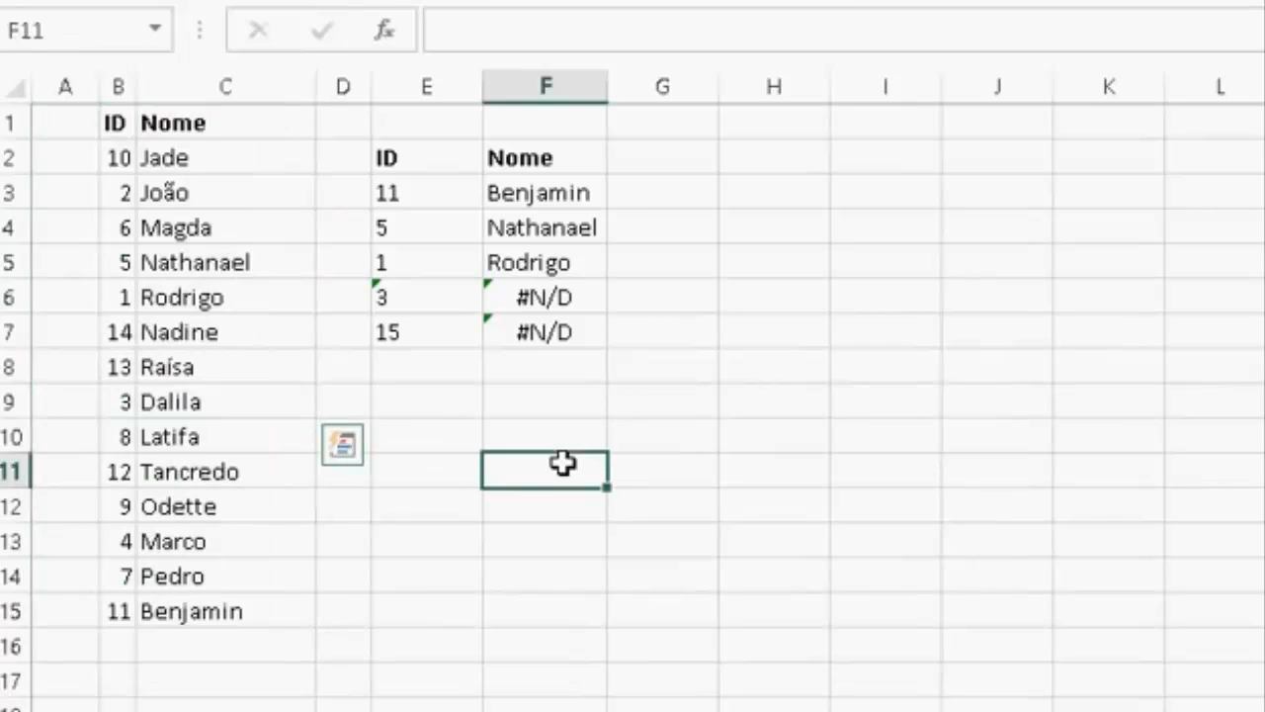
# Try converting the text-stored ID in E6 to a number, check its lookup result, and undo the conversion.
pyautogui.click(418, 299)
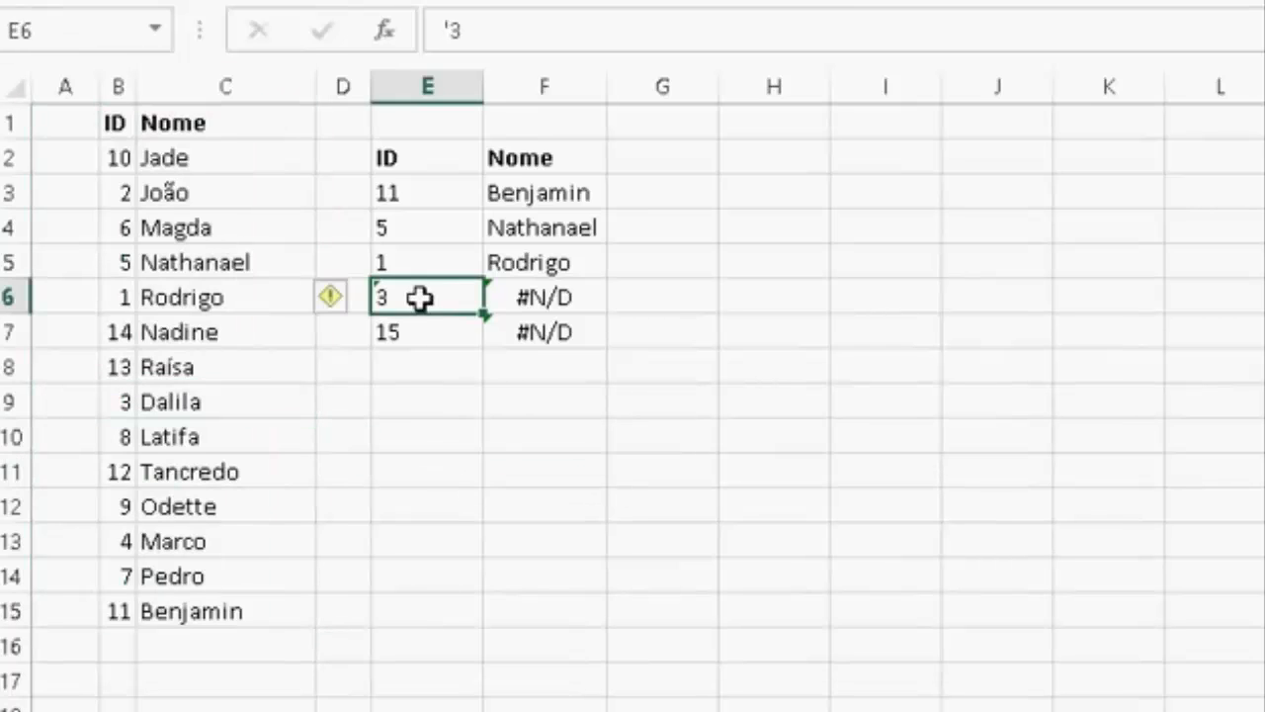
pyautogui.click(332, 303)
pyautogui.click(474, 392)
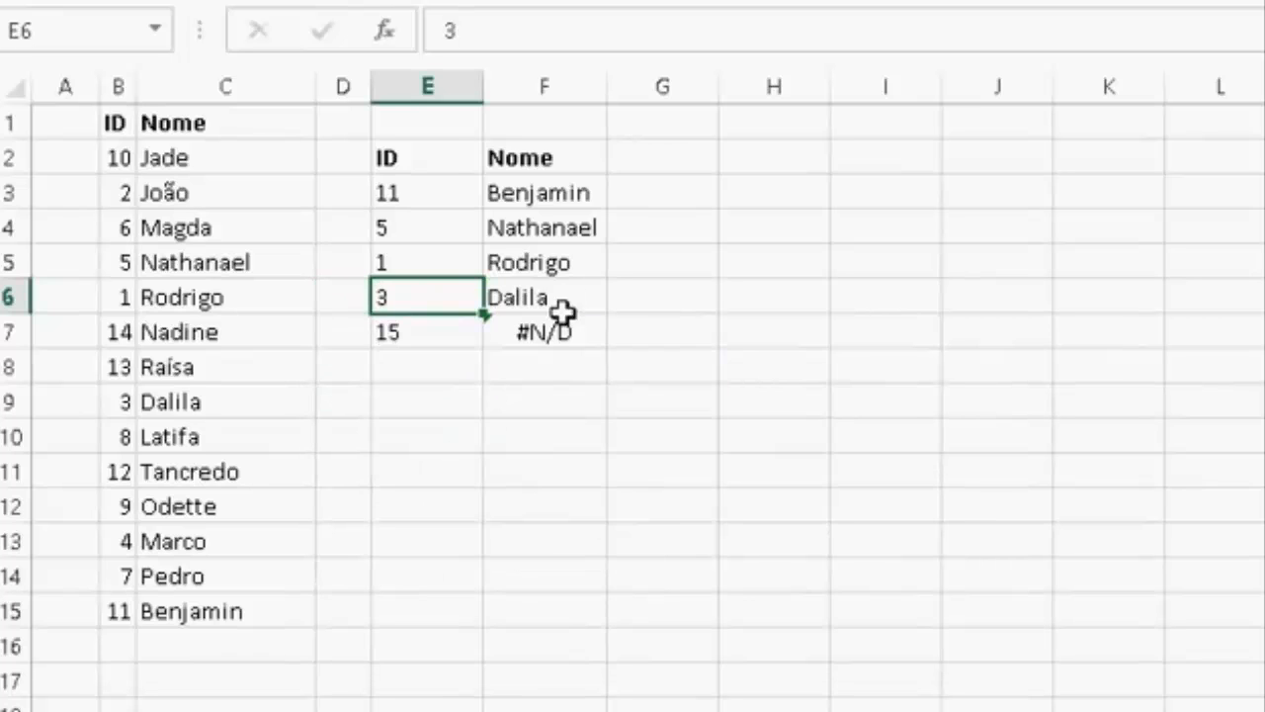
pyautogui.moveTo(568, 301); pyautogui.dragTo(445, 300)
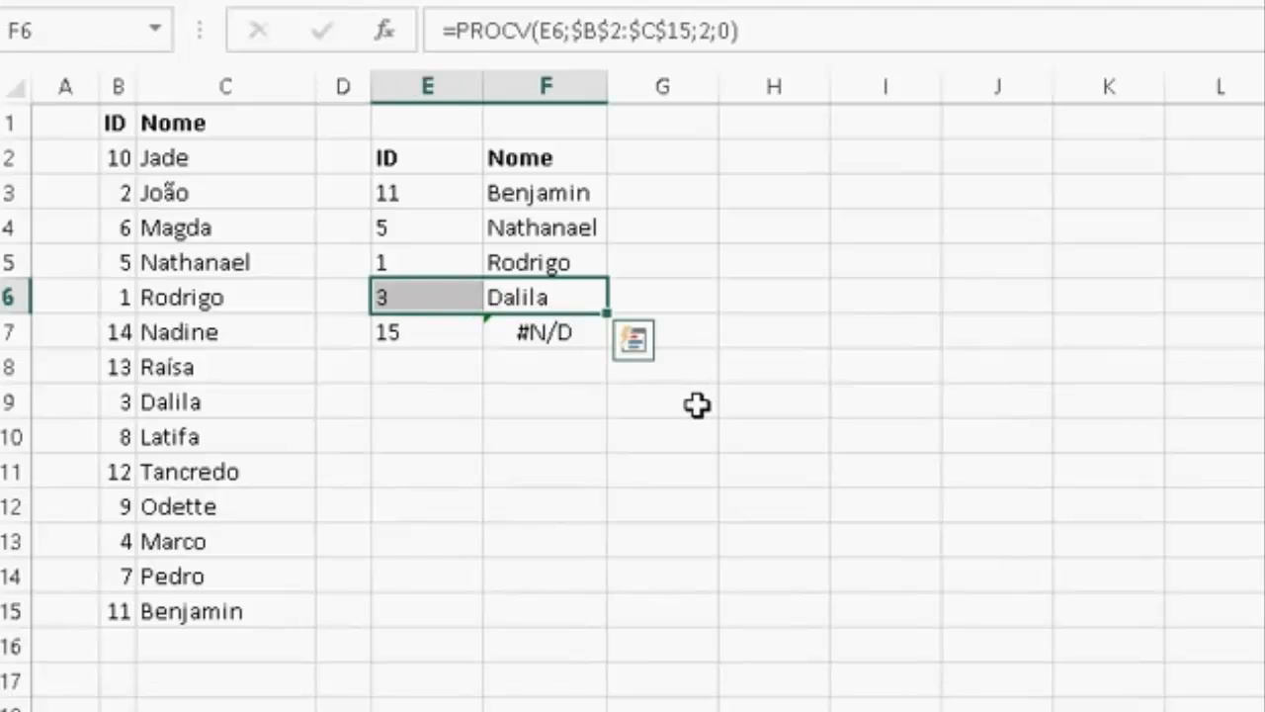
pyautogui.hotkey('ctrl', 'z')
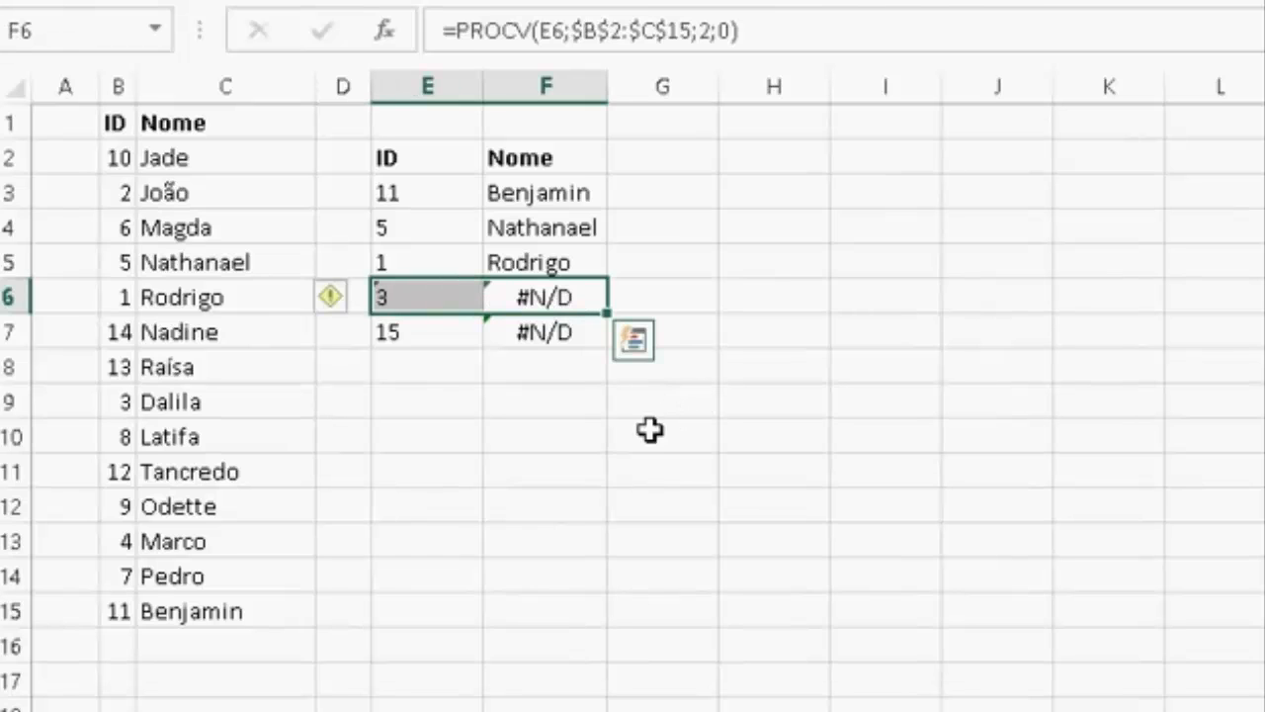
# Paste the empty cell F10 onto the IDs in E3:E7 as Valores with the Adição operation, and undo the paste.
pyautogui.click(554, 433)
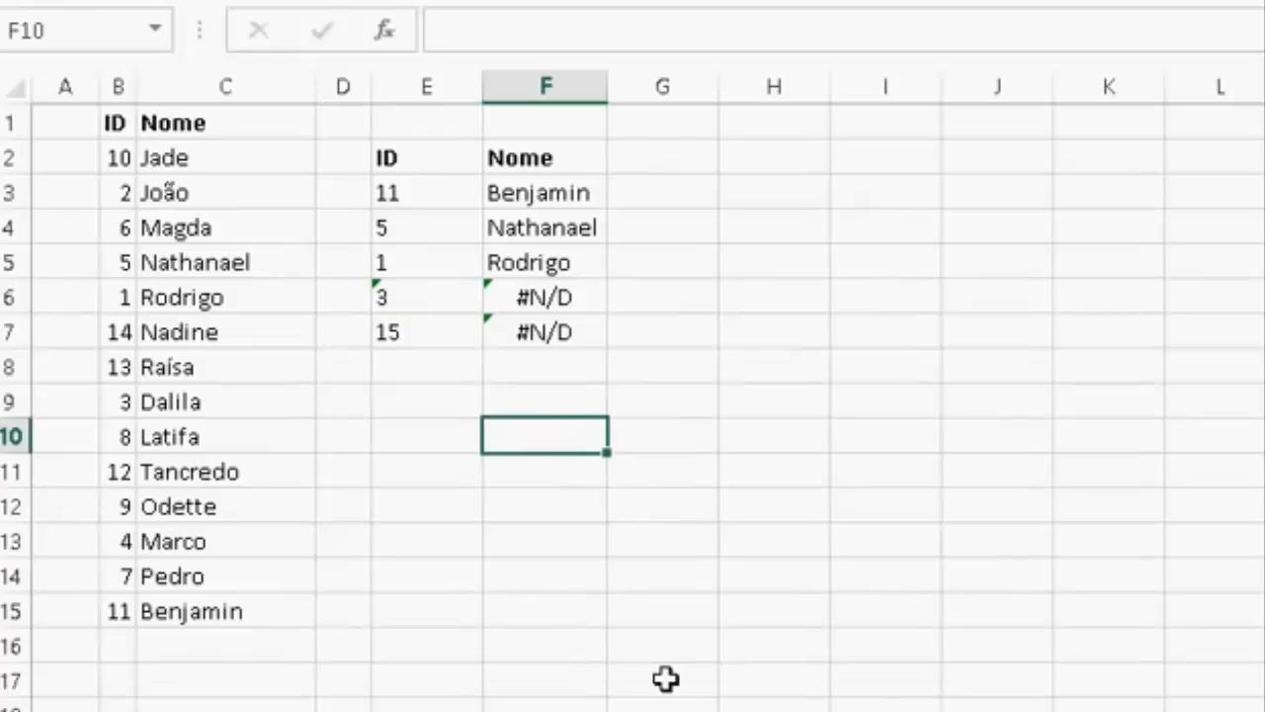
pyautogui.hotkey('ctrl', 'c')
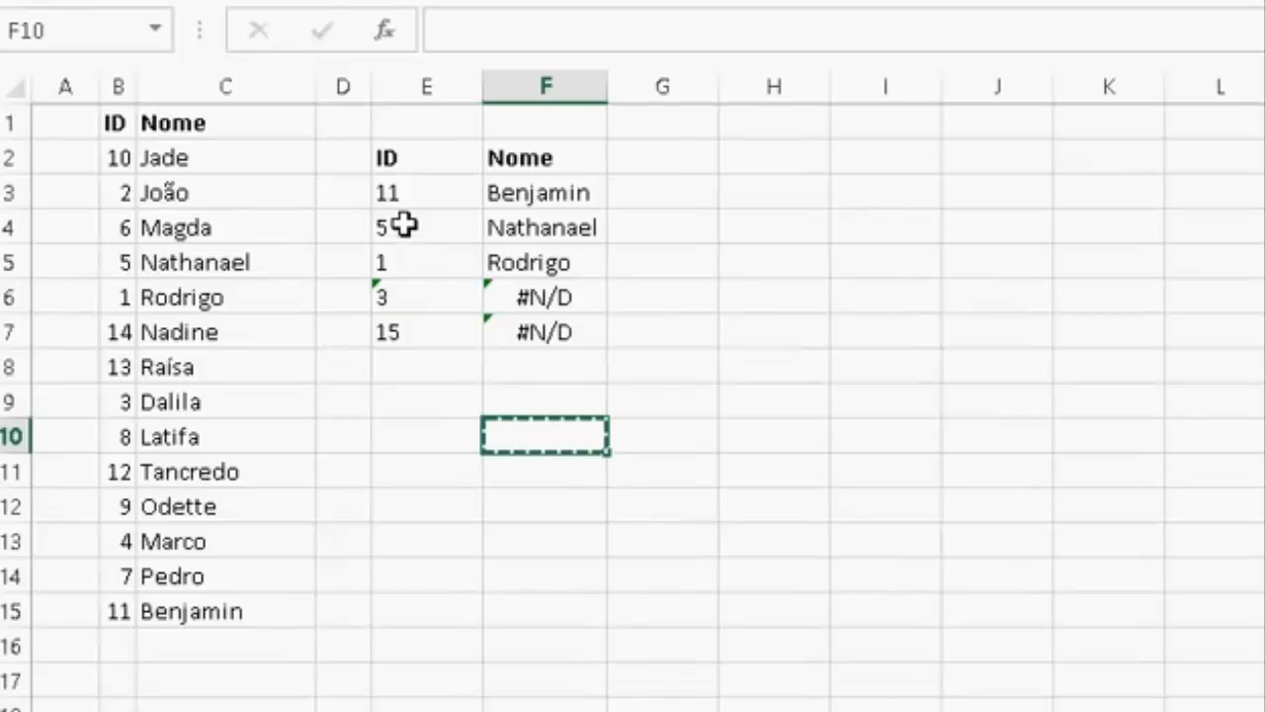
pyautogui.moveTo(406, 193); pyautogui.dragTo(404, 332)
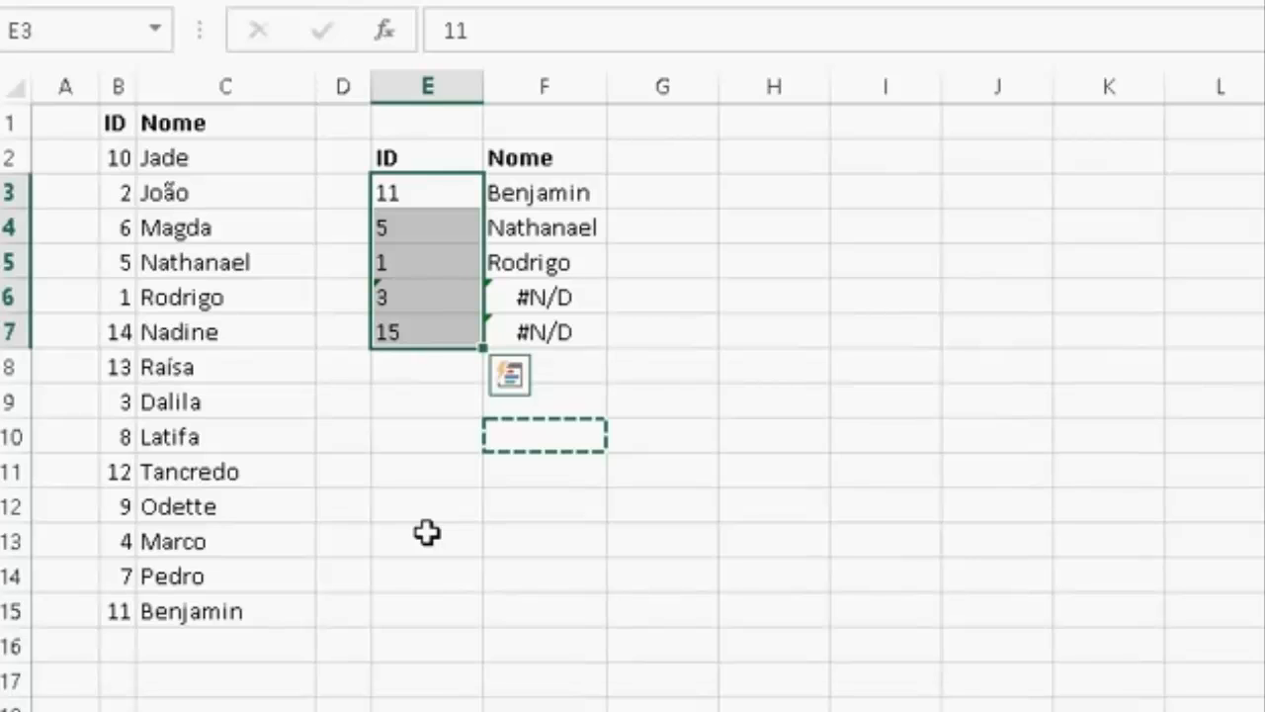
pyautogui.press('Menu')
pyautogui.press('e')
pyautogui.press('e')
pyautogui.moveTo(513, 257); pyautogui.dragTo(661, 134)
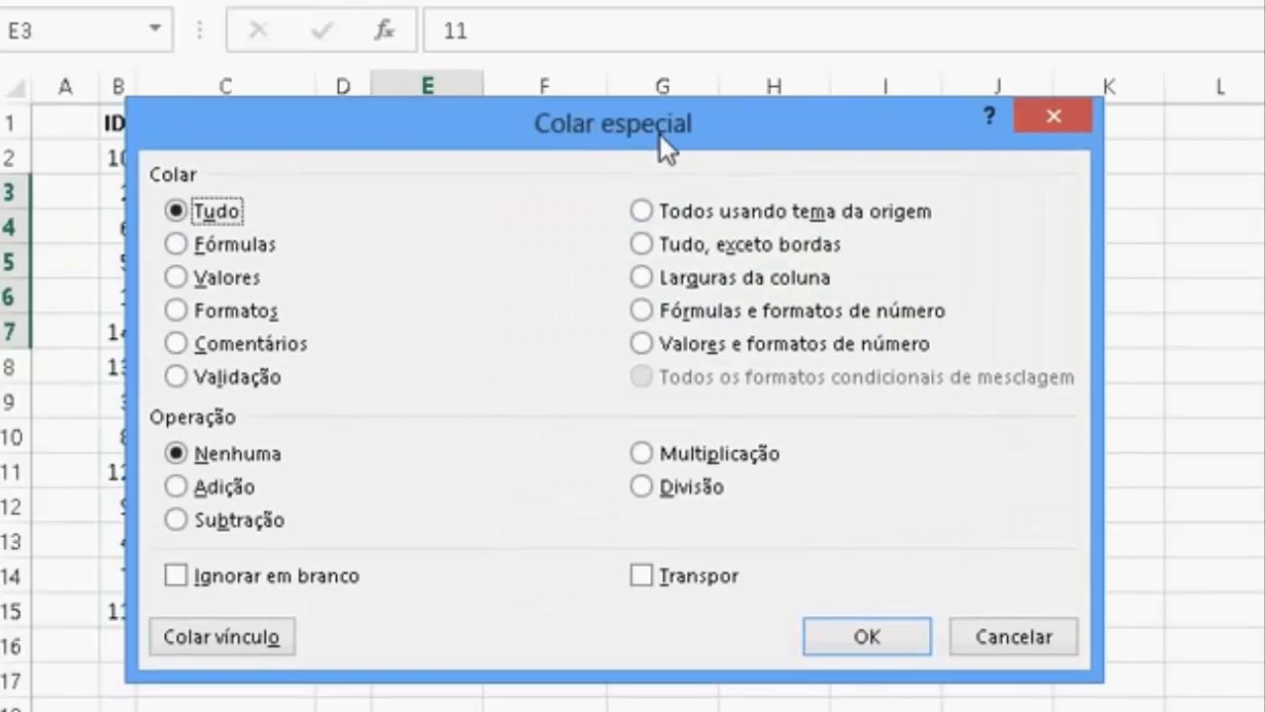
pyautogui.click(211, 280)
pyautogui.click(202, 488)
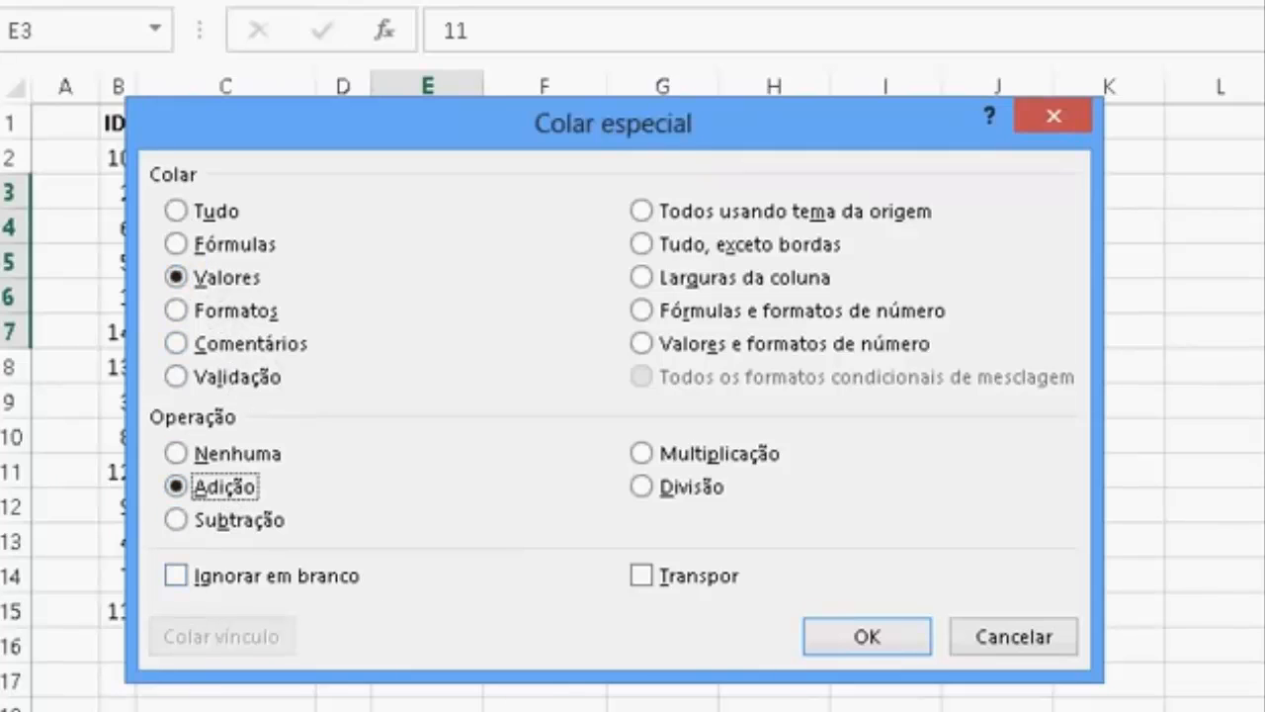
pyautogui.click(865, 640)
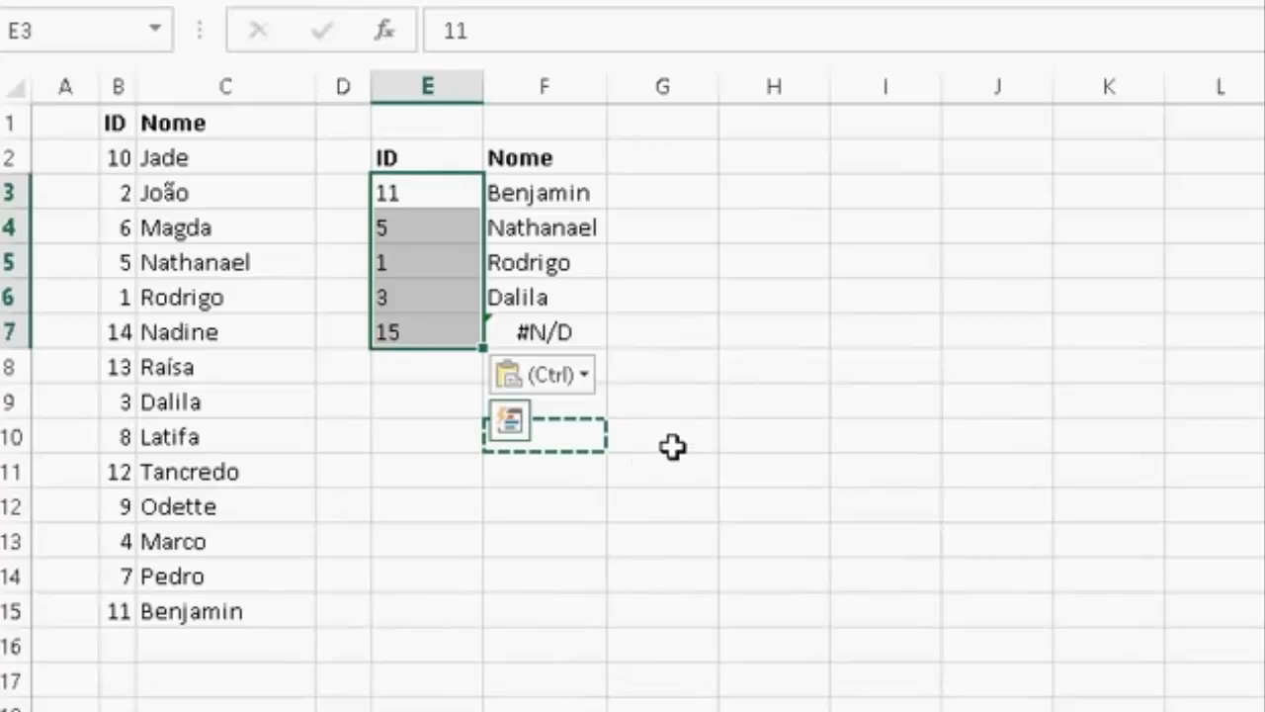
pyautogui.hotkey('ctrl', 'z')
pyautogui.click(684, 375)
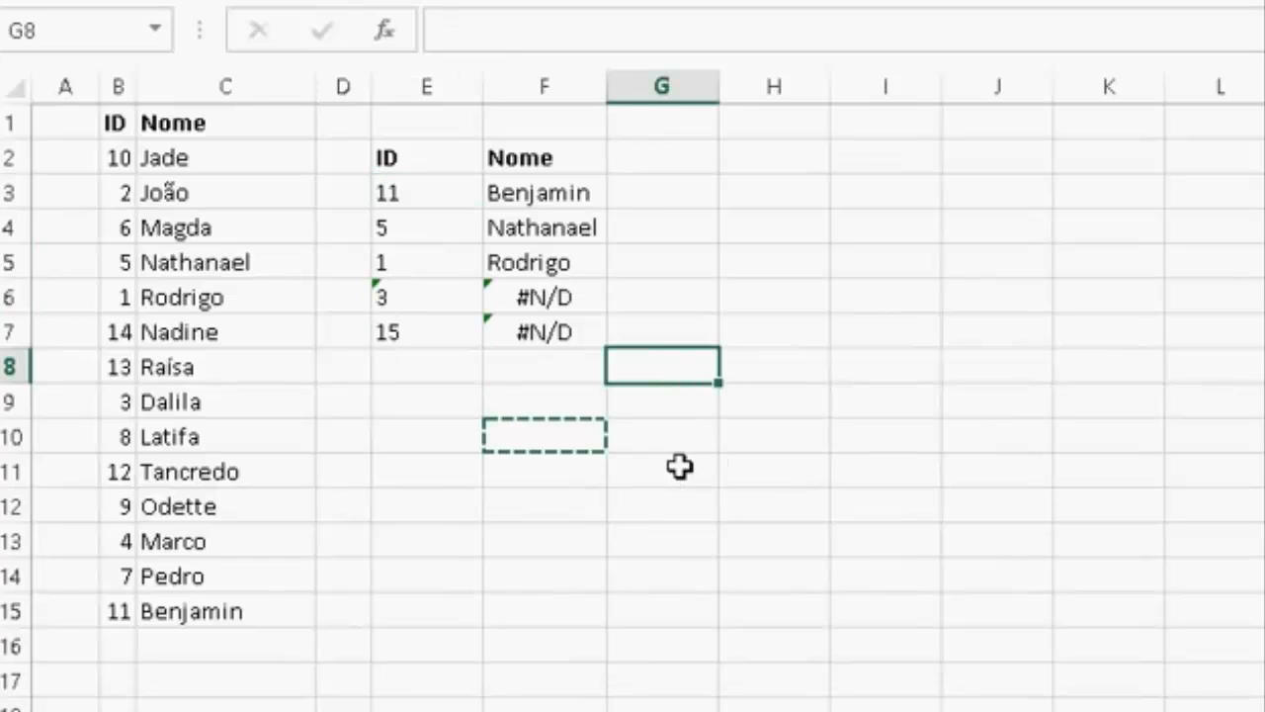
# Add 0 to the lookup value in F3 so the formula reads =PROCV(E3+0;$B$2:$C$15;2;0).
pyautogui.moveTo(545, 192); pyautogui.dragTo(534, 325)
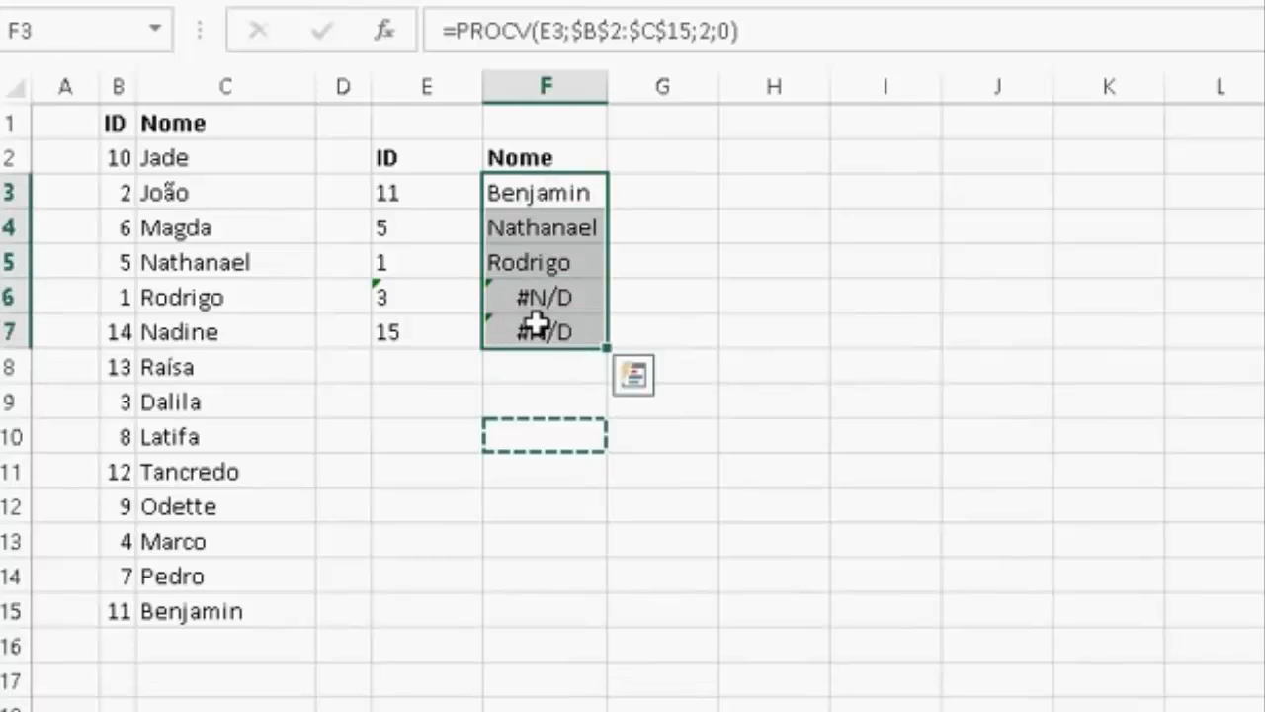
pyautogui.click(421, 85)
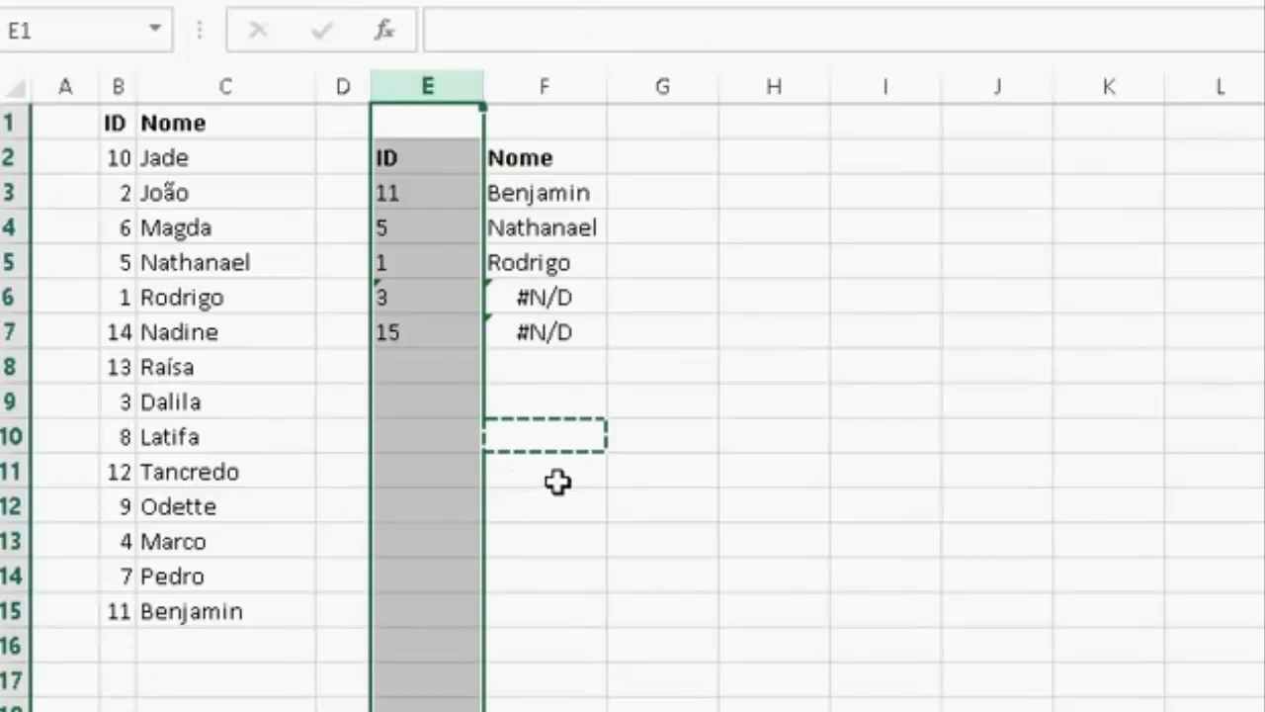
pyautogui.click(575, 197)
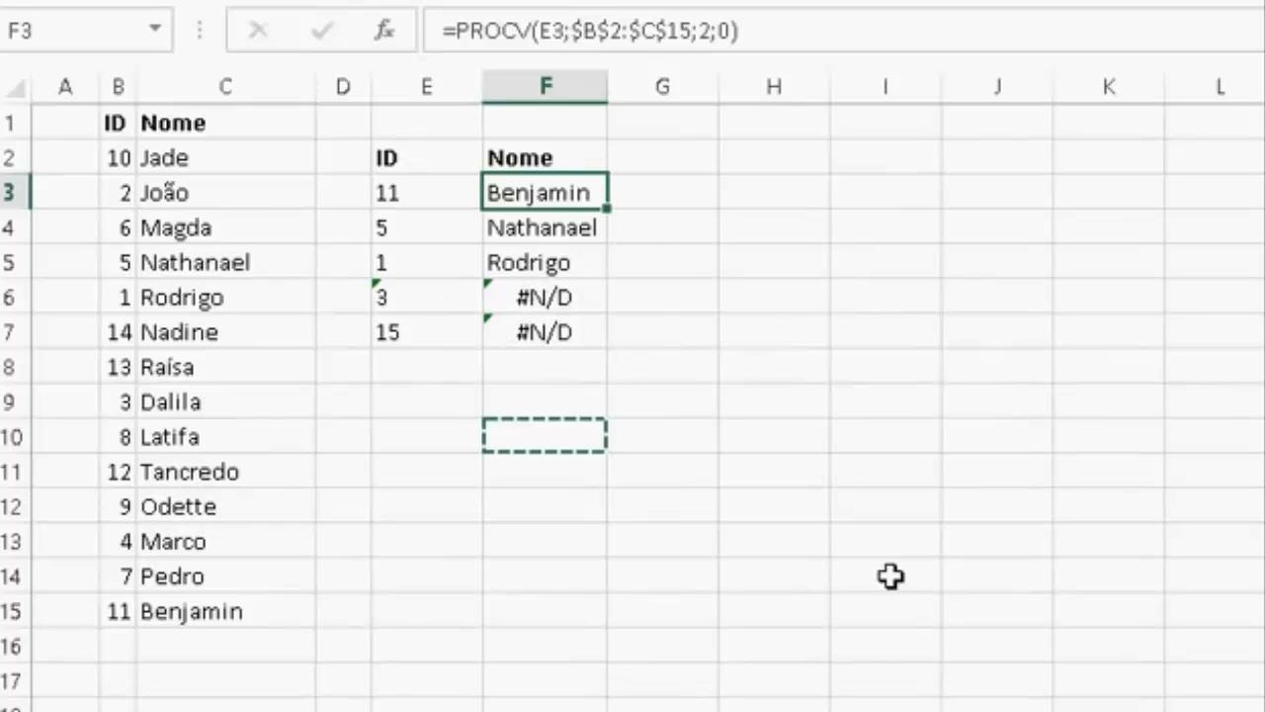
pyautogui.press('Escape')
pyautogui.press('F2')
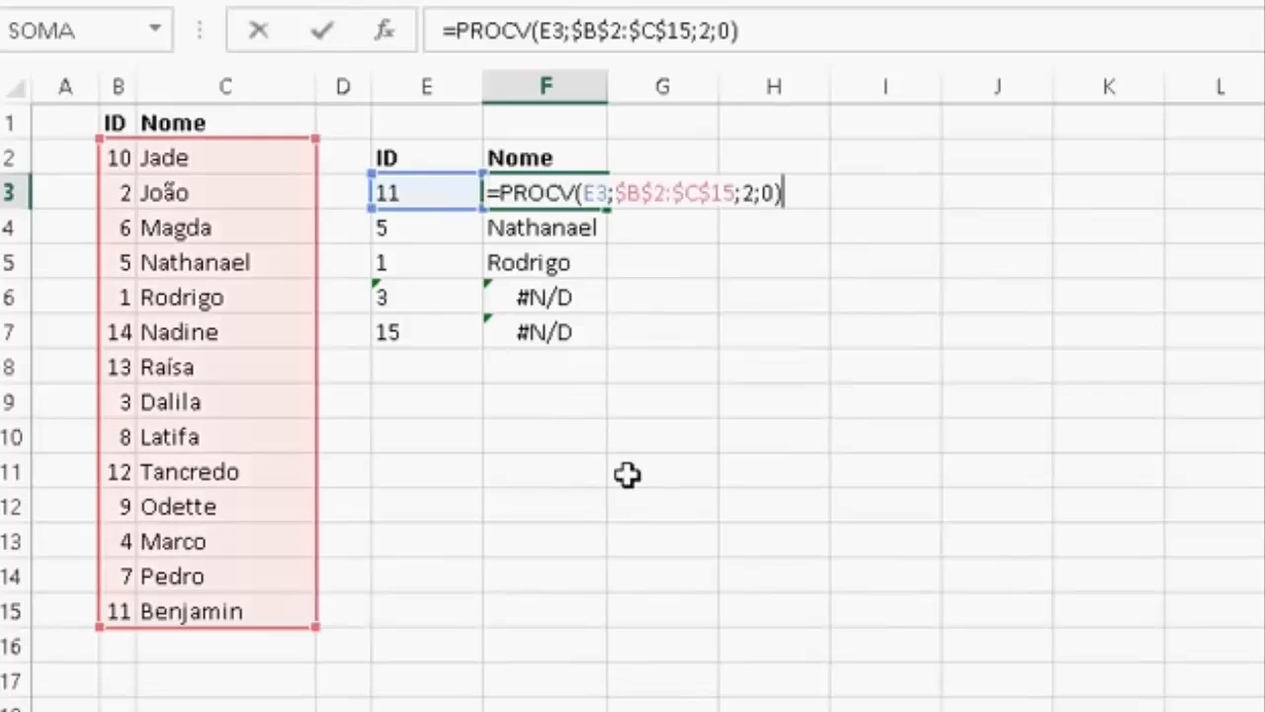
pyautogui.press('Escape')
pyautogui.press('F2')
pyautogui.click(605, 193)
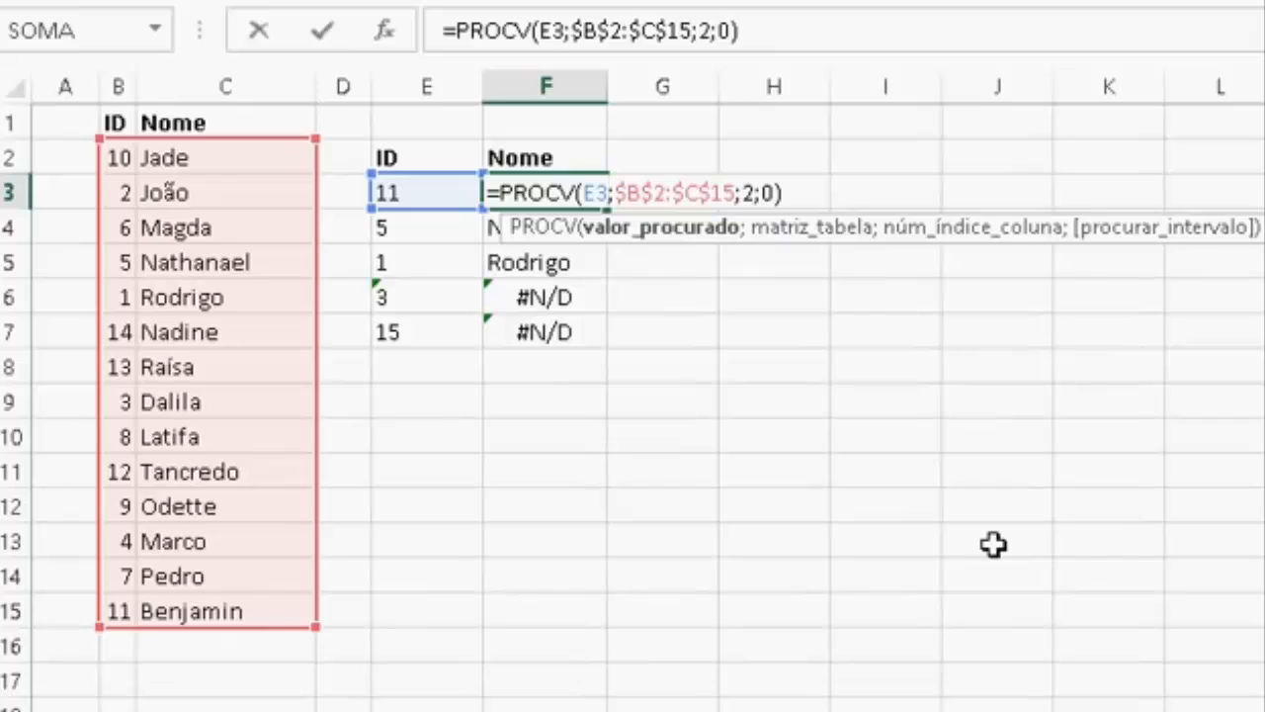
pyautogui.write('+0')
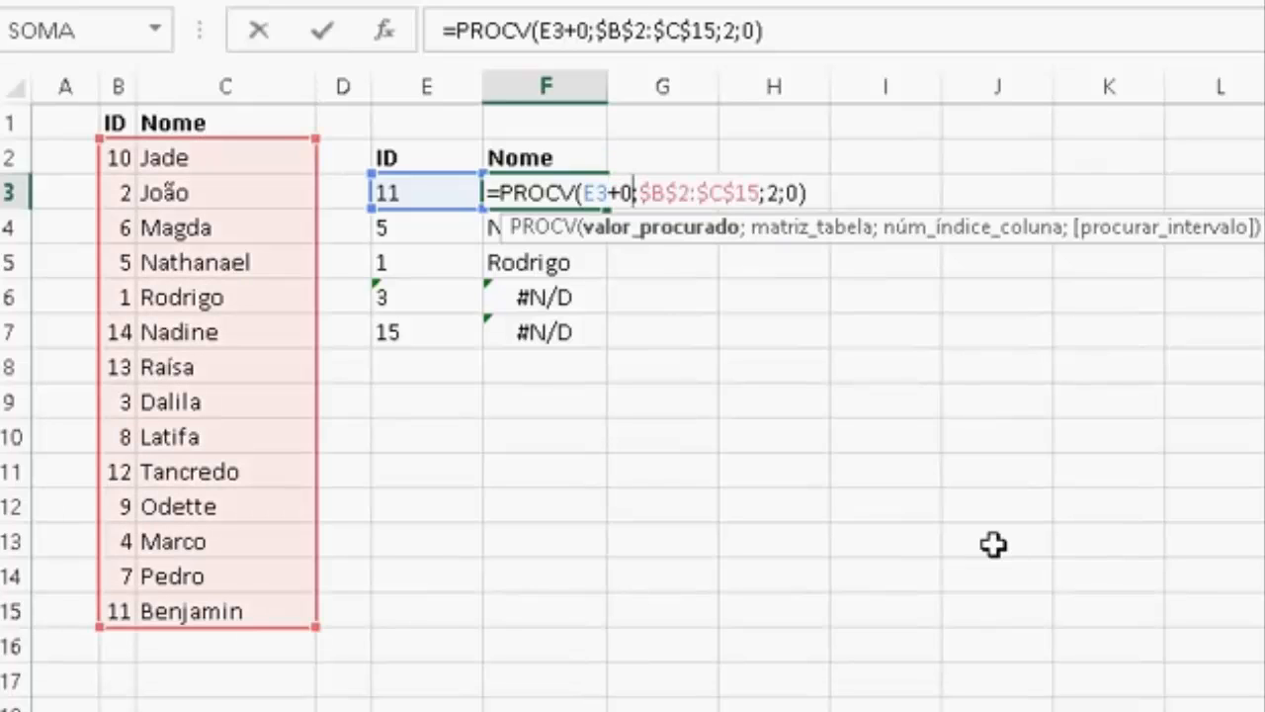
pyautogui.hotkey('ctrl', 'Return')
# Copy the PROCV formula with the +0 lookup value from F3 down through F7.
pyautogui.hotkey('ctrl', 'c')
pyautogui.hotkey('shift', 'Down')
pyautogui.hotkey('shift', 'Down')
pyautogui.hotkey('shift', 'Down')
pyautogui.hotkey('shift', 'Down')
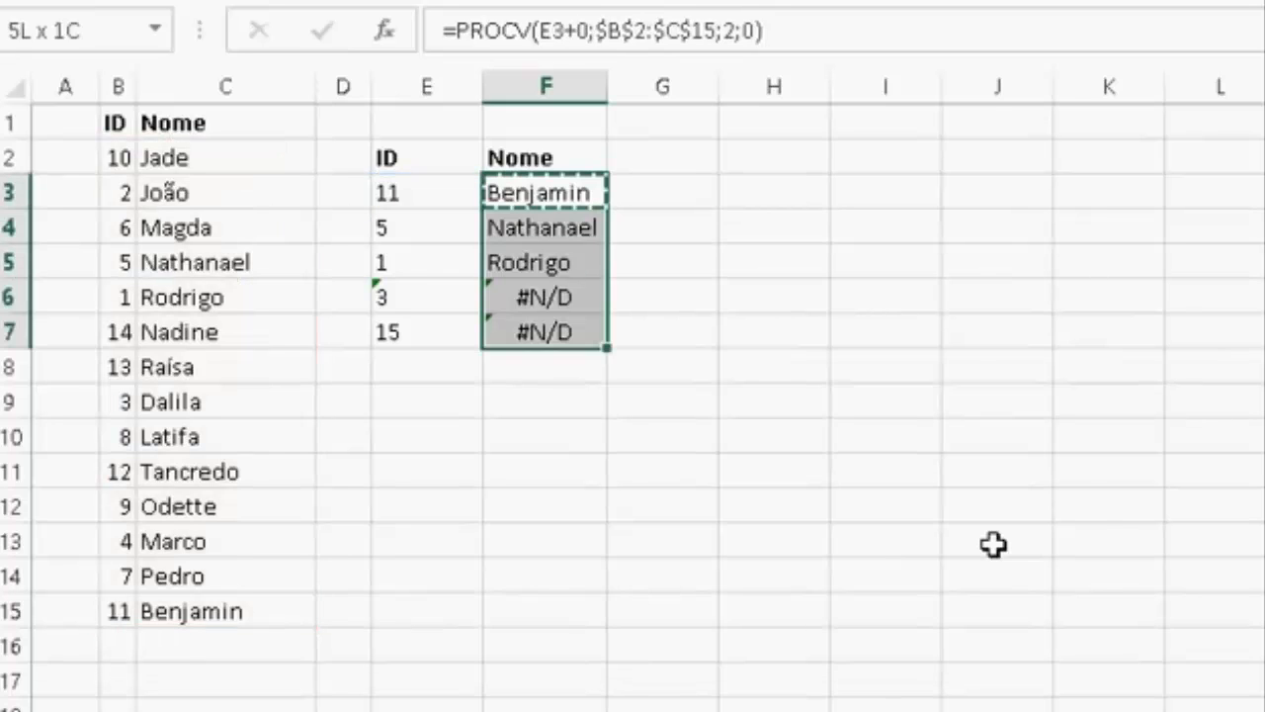
pyautogui.hotkey('ctrl', 'v')
pyautogui.press('Escape')
# Evaluate E6 and E6+0 inside the F6 formula to compare their values, and leave the formula as it was.
pyautogui.click(553, 298)
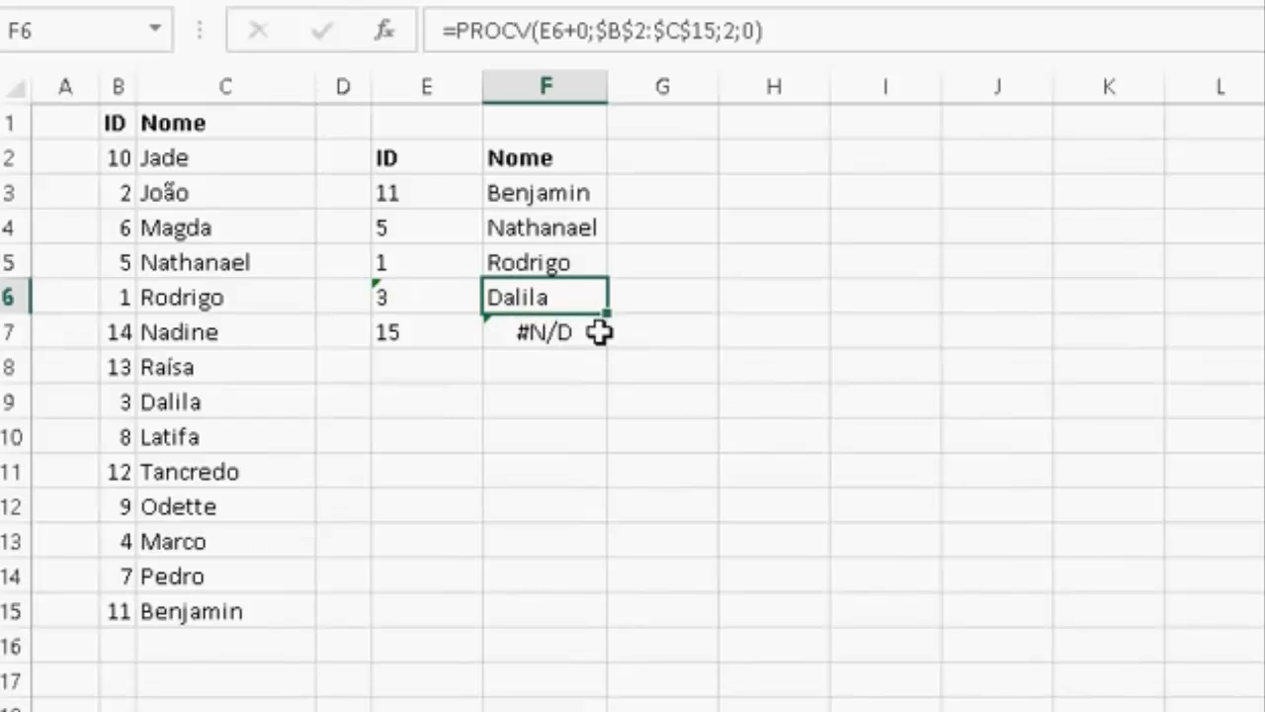
pyautogui.press('F2')
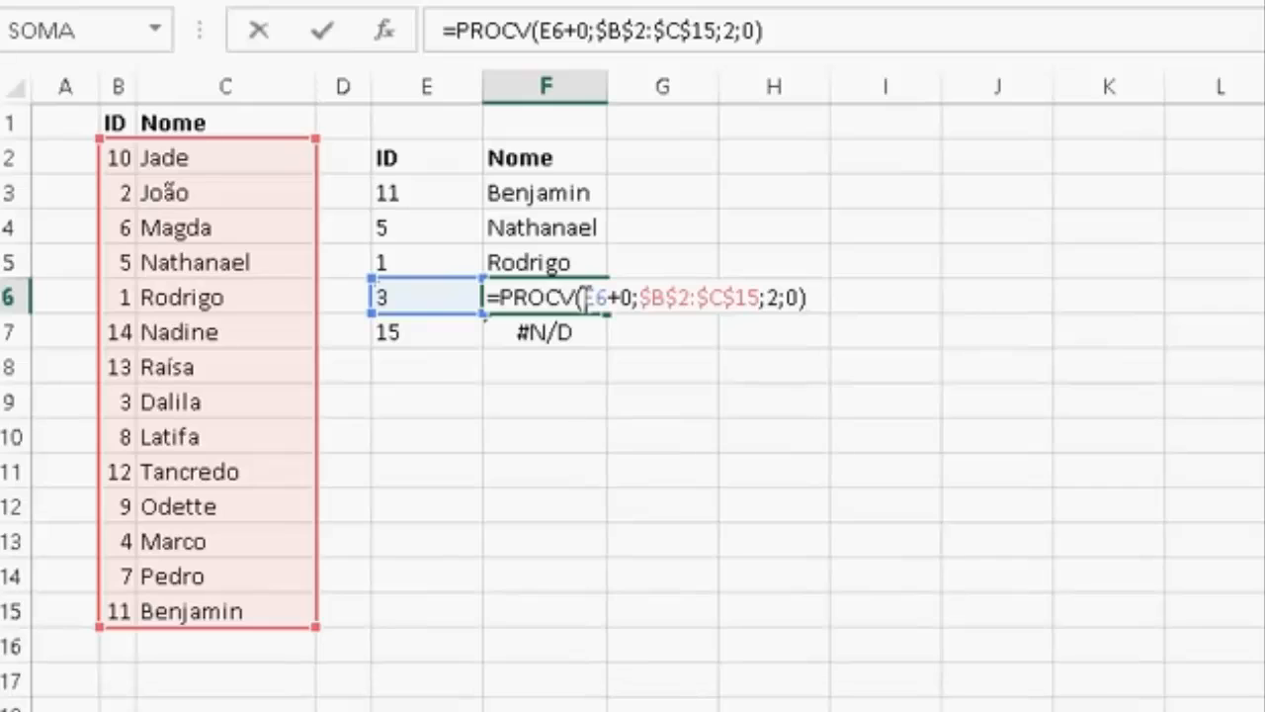
pyautogui.moveTo(584, 298); pyautogui.dragTo(607, 297)
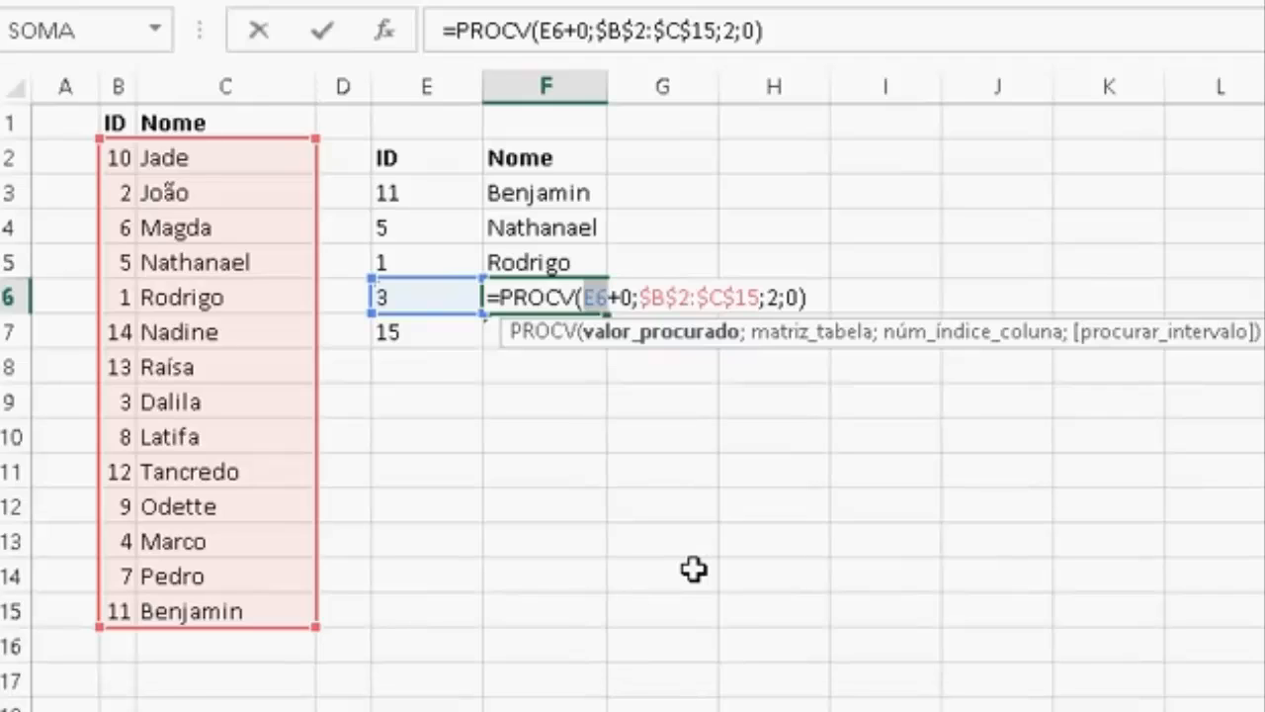
pyautogui.press('F9')
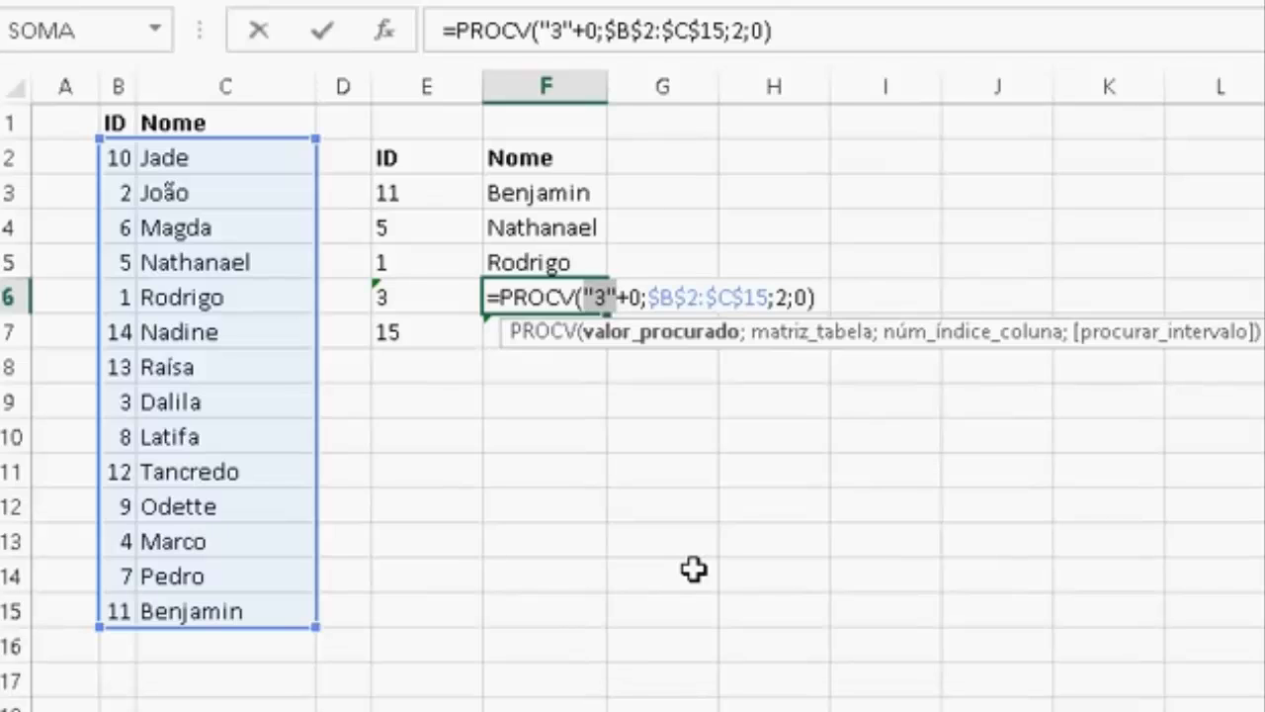
pyautogui.hotkey('ctrl', 'z')
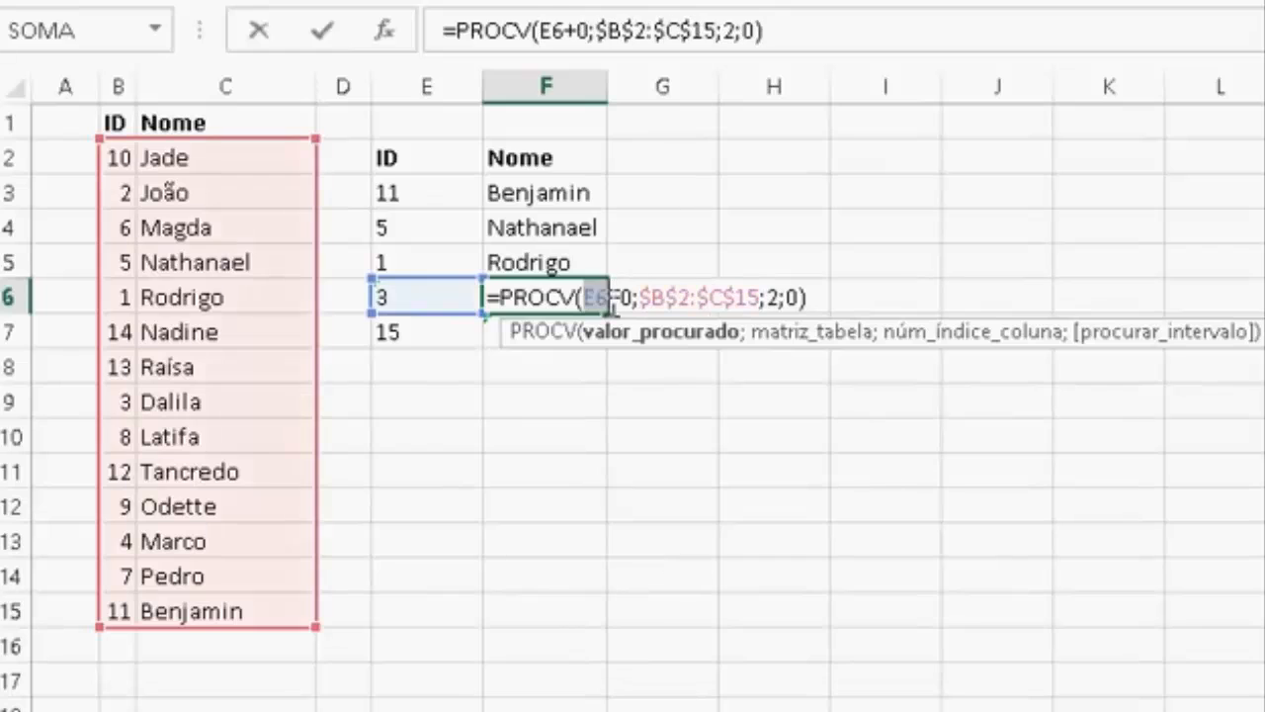
pyautogui.keyDown('shift'); pyautogui.click(633, 295); pyautogui.keyUp('shift')
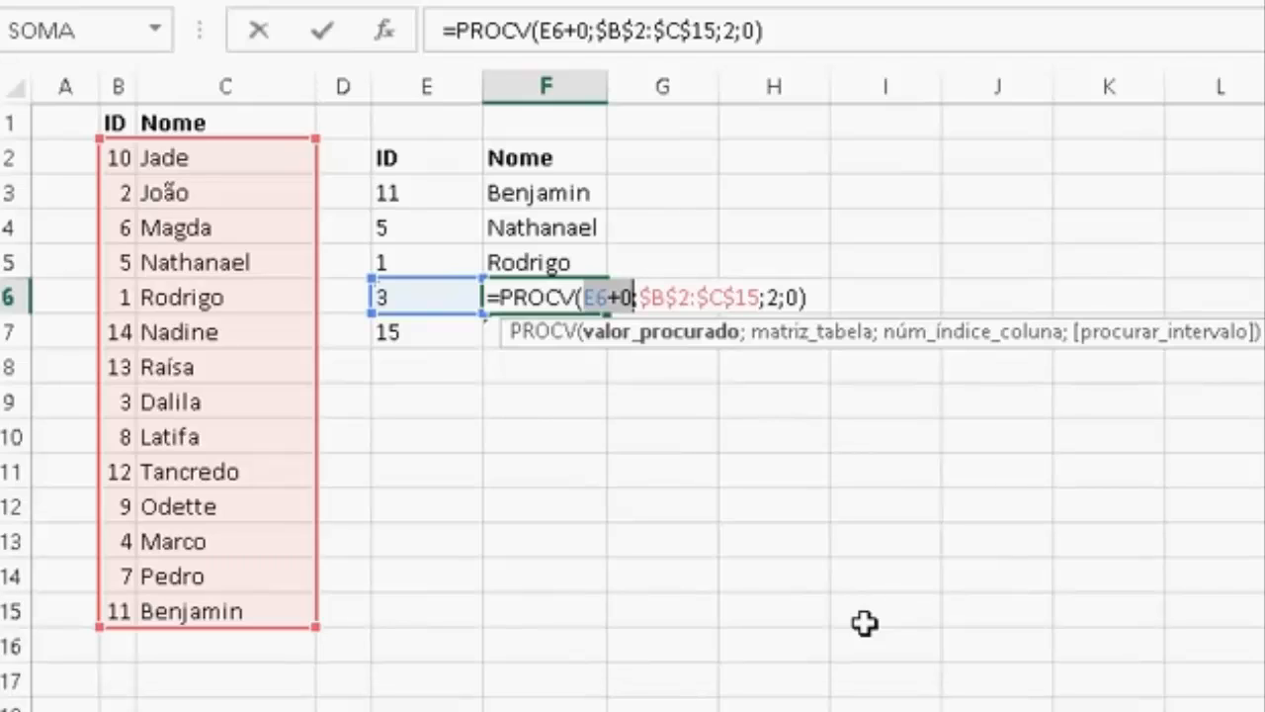
pyautogui.press('F9')
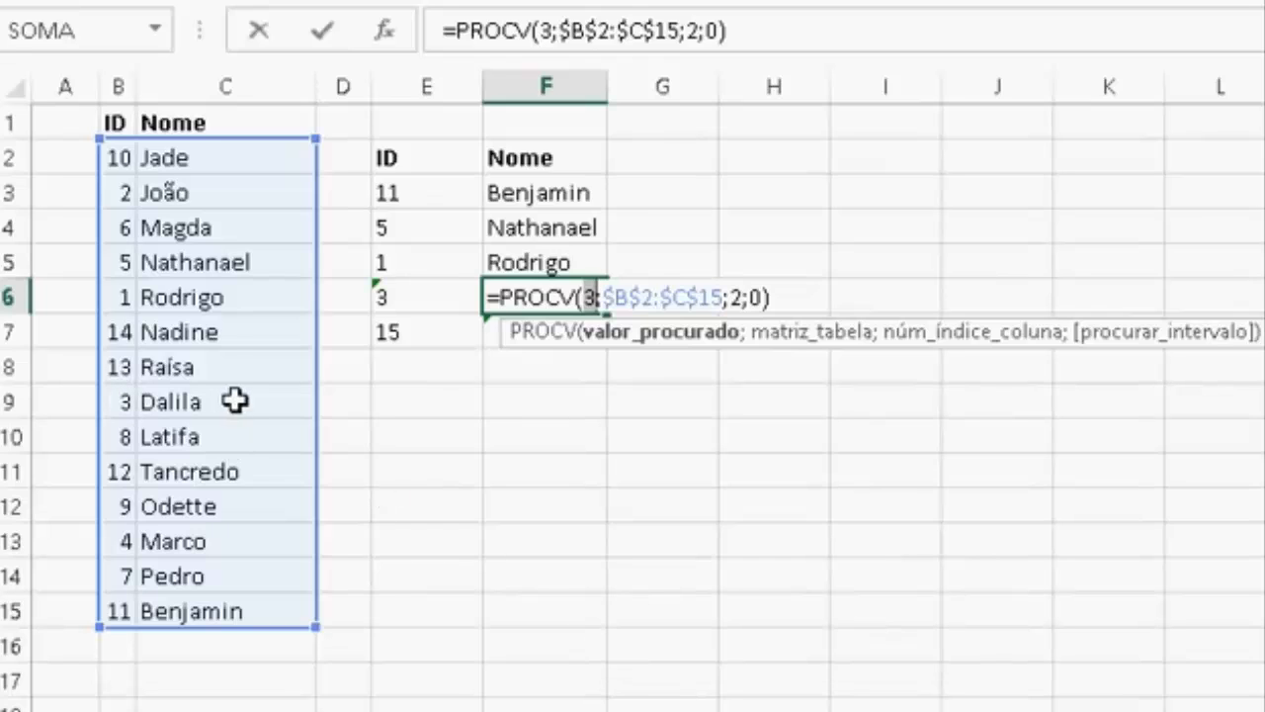
pyautogui.press('Escape')
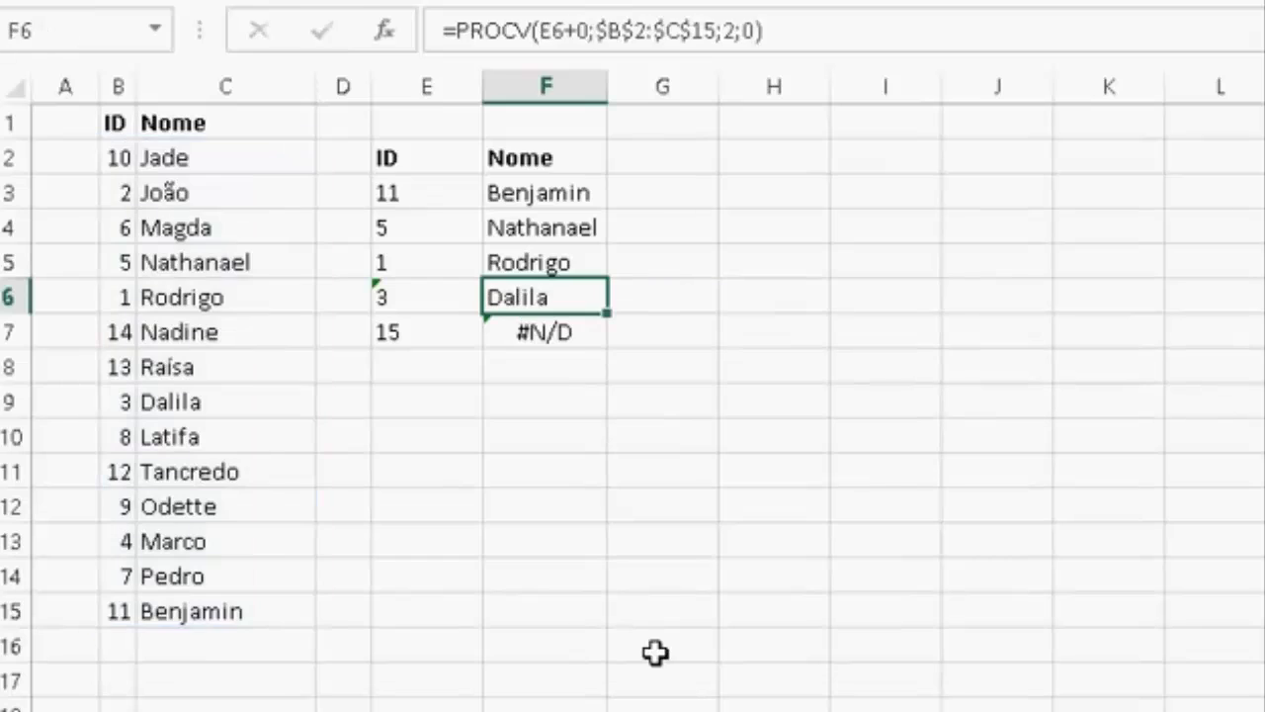
# On the sheet with text-stored source IDs in column B, enter =PROCV(E3;$B$2:$C$15;2;0) in F3.
pyautogui.hotkey('ctrl', 'Home')
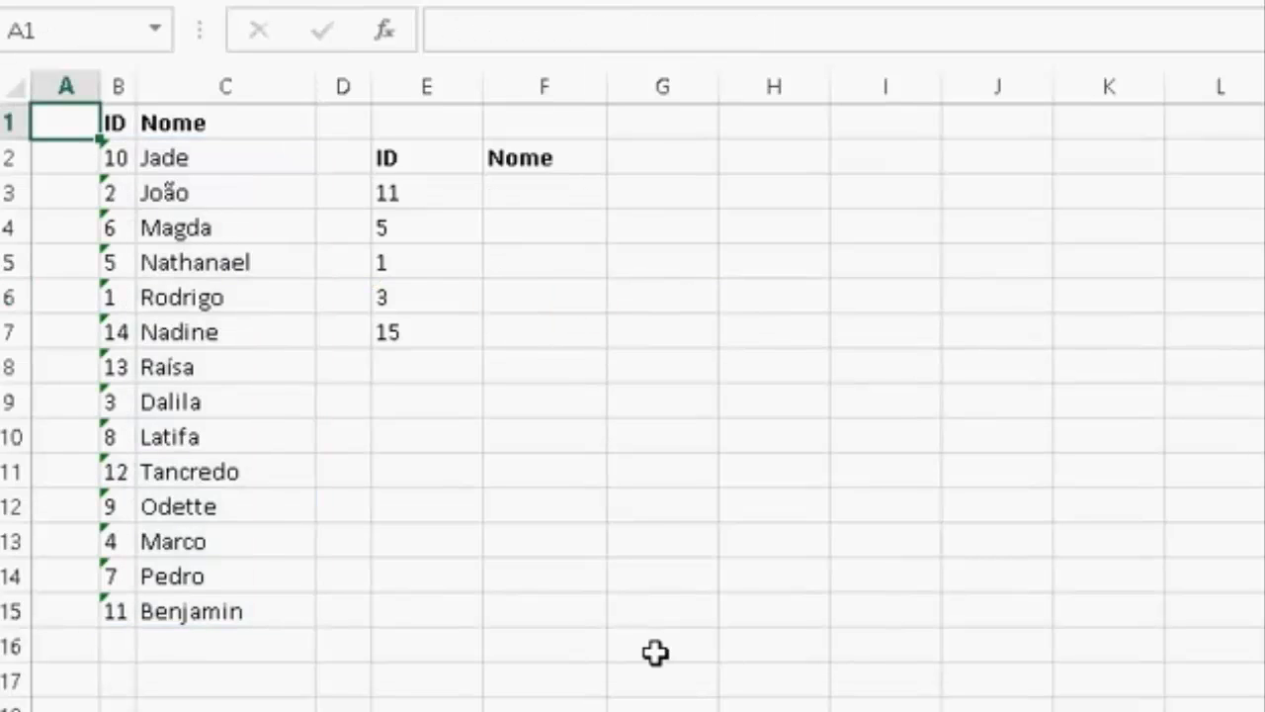
pyautogui.click(551, 203)
pyautogui.write('=proc')
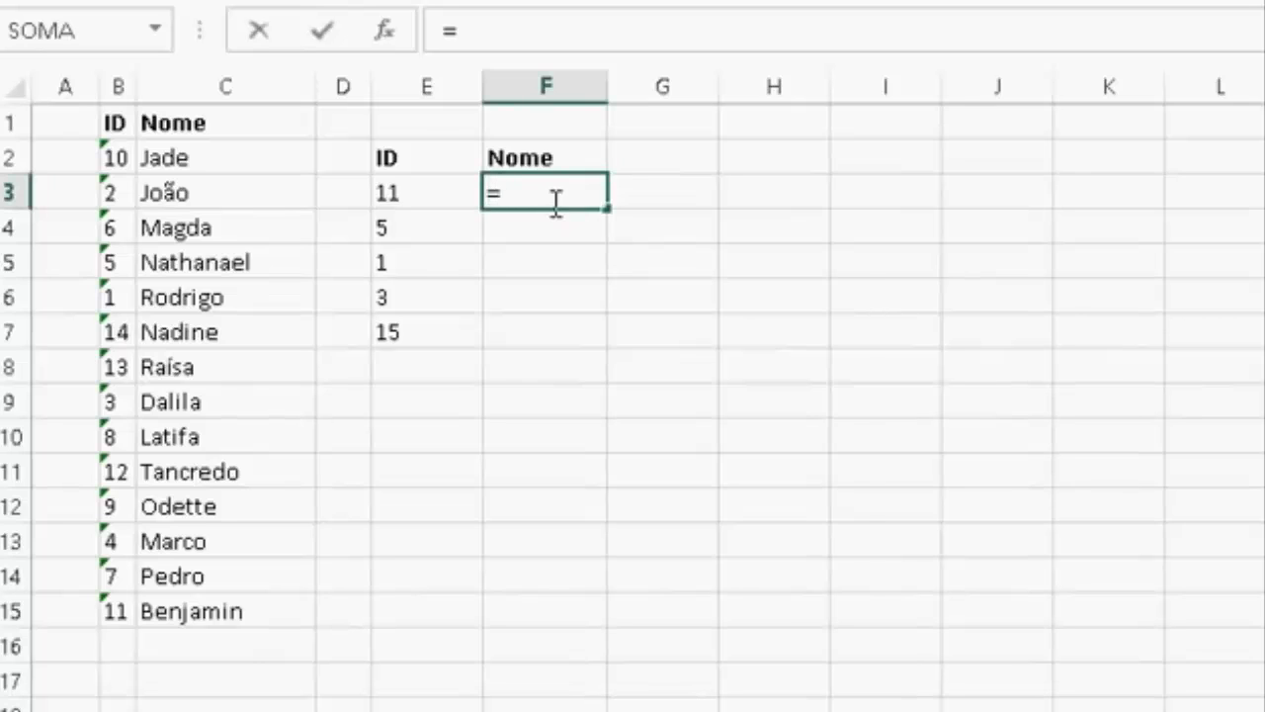
pyautogui.press('Tab')
pyautogui.press('Left')
pyautogui.write(';')
pyautogui.hotkey('ctrl', 'Home')
pyautogui.press('Down')
pyautogui.press('Down')
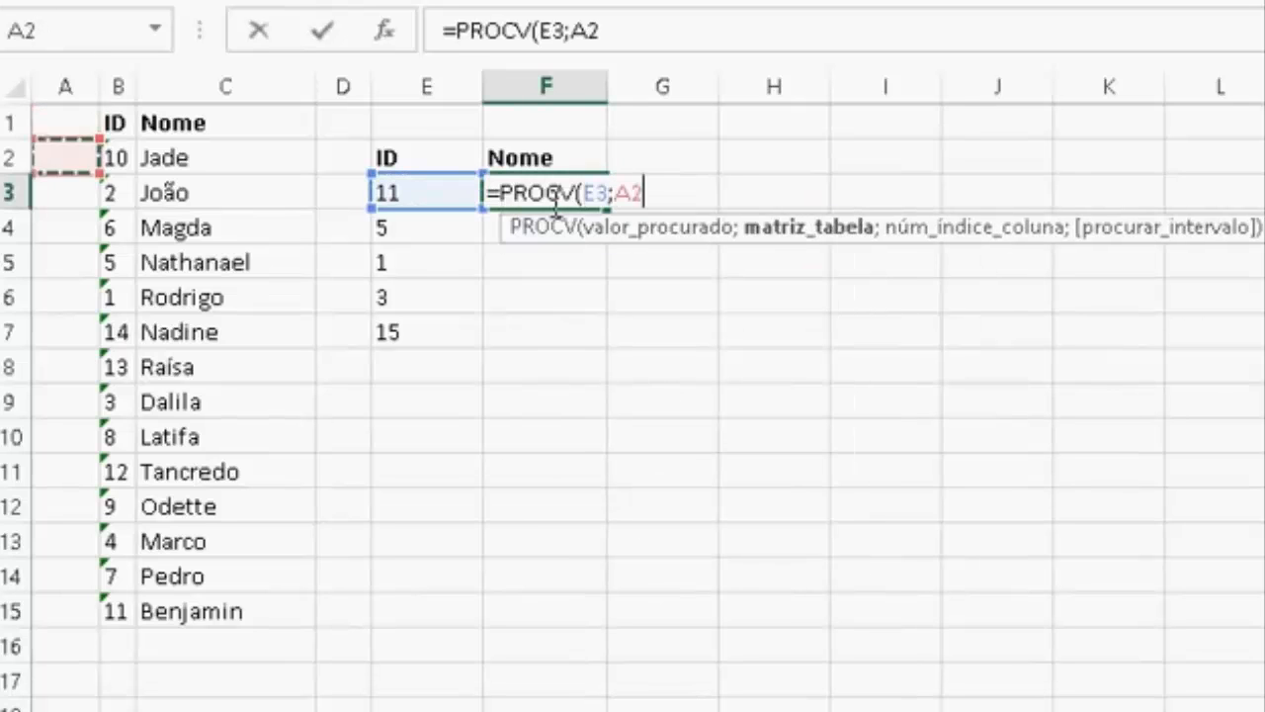
pyautogui.press('Right')
pyautogui.press('Up')
pyautogui.hotkey('ctrl', 'shift', 'Down')
pyautogui.hotkey('shift', 'Right')
pyautogui.press('F4')
pyautogui.write(';2;0)')
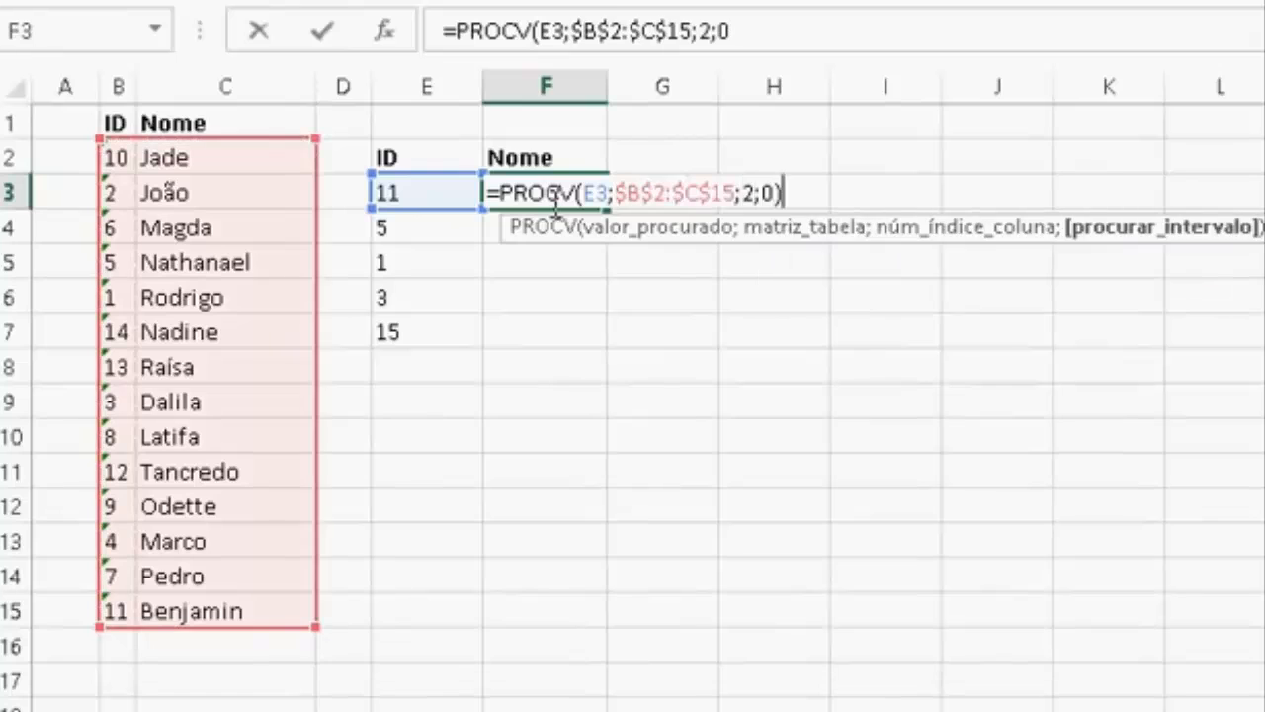
pyautogui.hotkey('ctrl', 'Return')
# Copy the F3 lookup formula to the whole Nome range F3:F7.
pyautogui.hotkey('ctrl', 'c')
pyautogui.press('Left')
pyautogui.hotkey('ctrl', 'Down')
pyautogui.press('Right')
pyautogui.hotkey('ctrl', 'shift', 'Up')
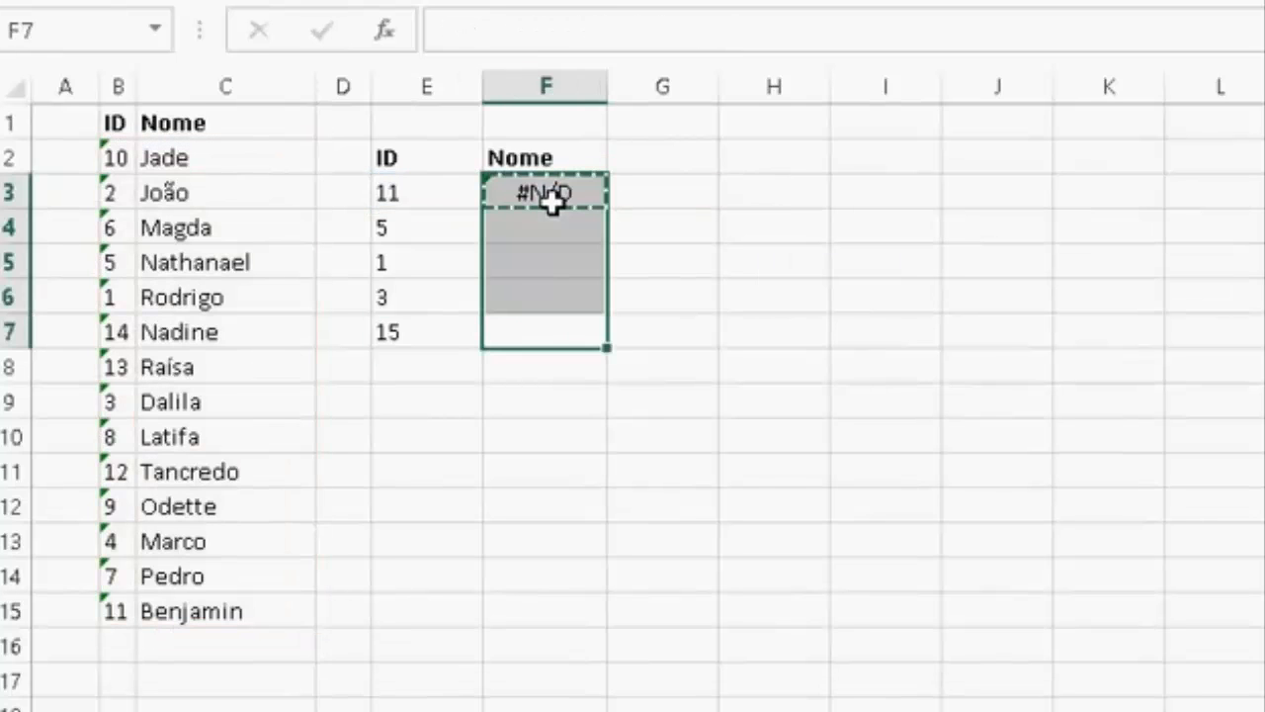
pyautogui.hotkey('ctrl', 'v')
pyautogui.press('Escape')
# Compare the lookup IDs in E3:E7 with the source IDs in column B for number versus text storage.
pyautogui.hotkey('ctrl', 'Home')
pyautogui.press('Right')
pyautogui.press('Right')
pyautogui.press('Right')
pyautogui.press('Right')
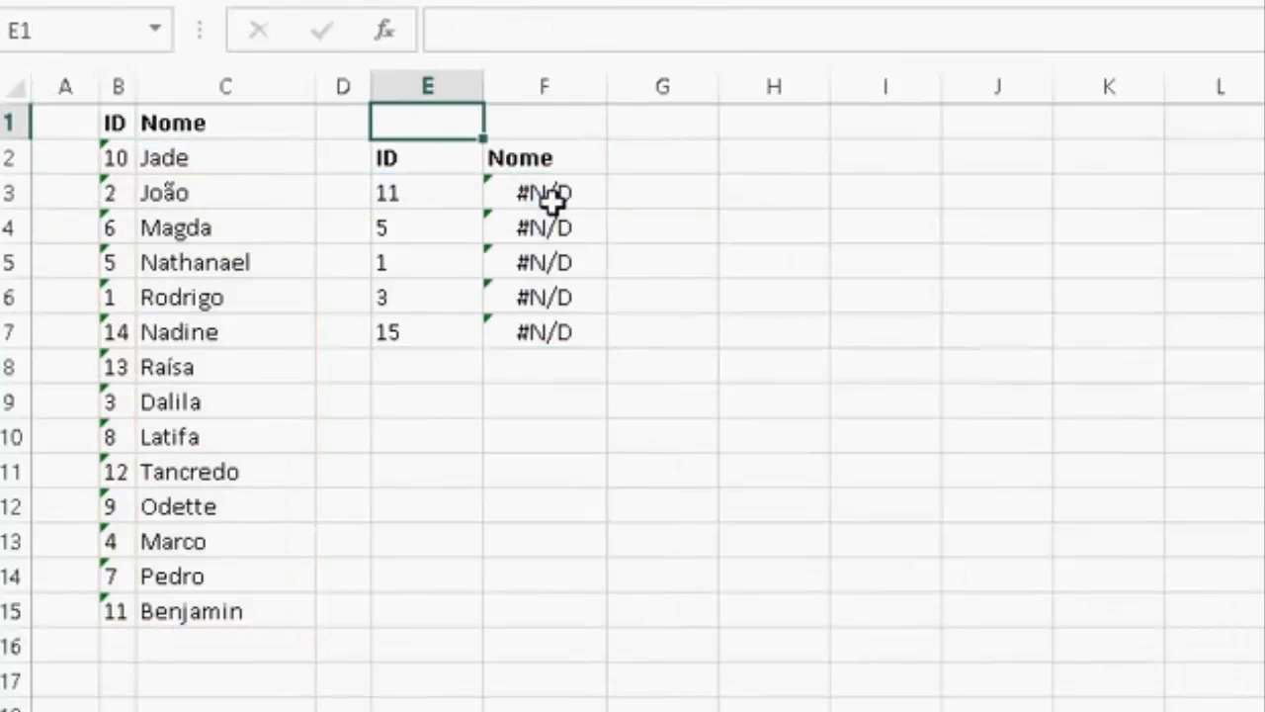
pyautogui.press('Down')
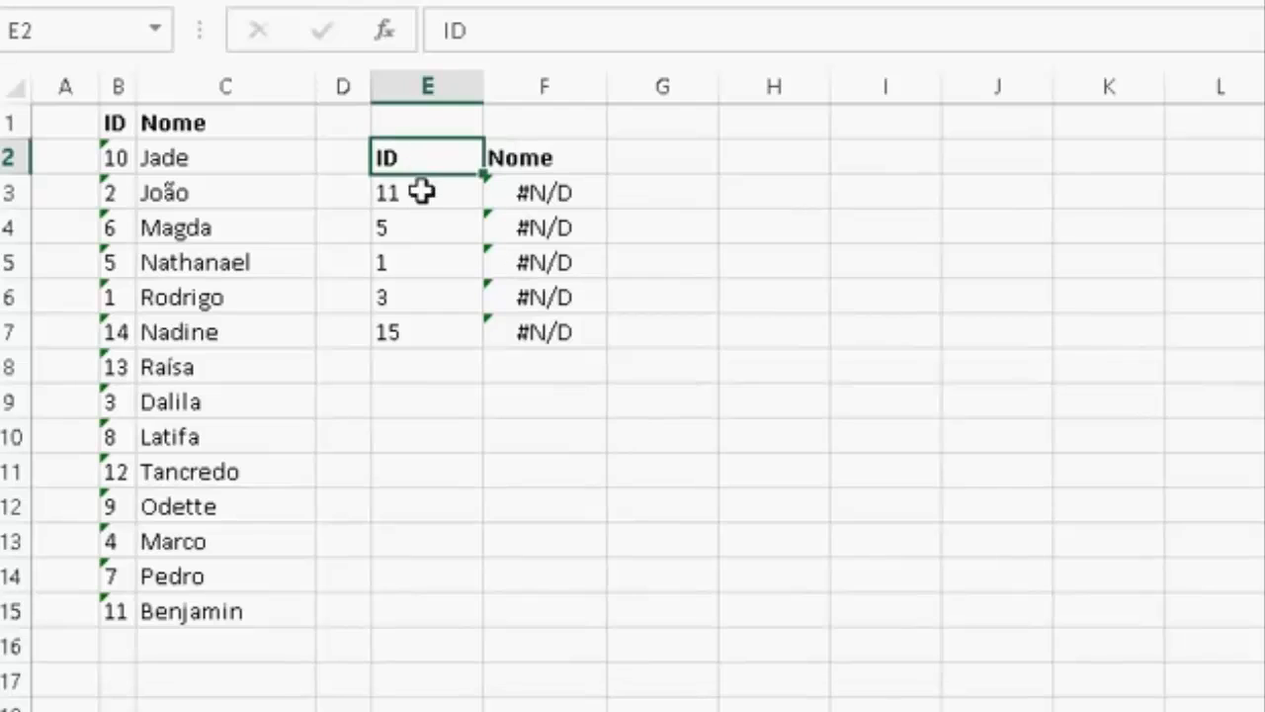
pyautogui.moveTo(420, 191); pyautogui.dragTo(430, 299)
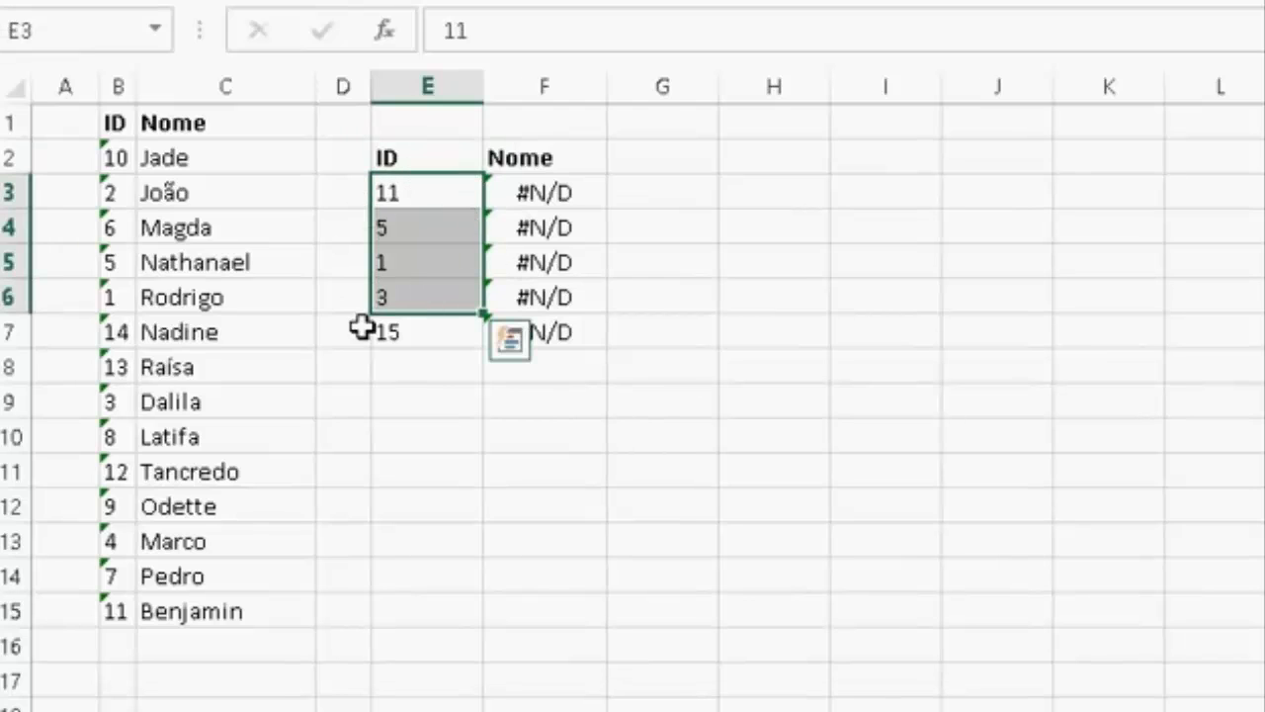
pyautogui.click(440, 464)
pyautogui.click(118, 87)
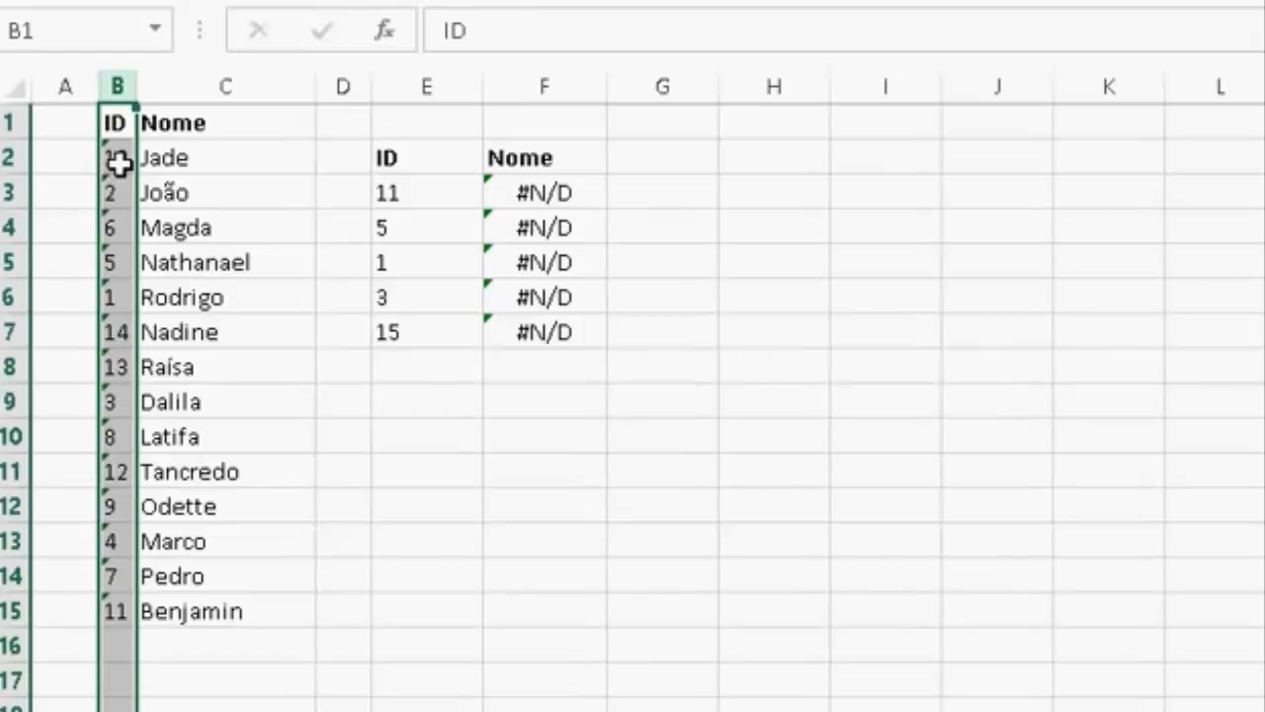
pyautogui.moveTo(435, 192); pyautogui.dragTo(426, 291)
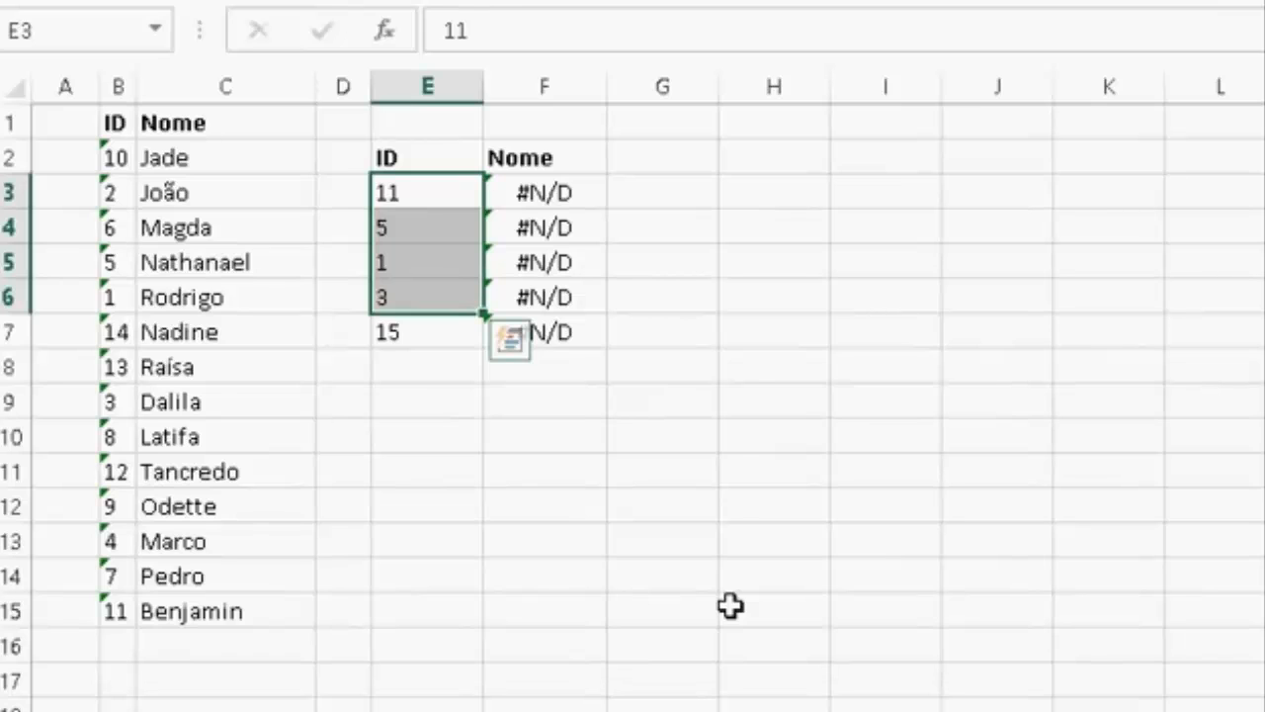
# Append an empty string to the lookup value in F3 so the formula reads =PROCV(E3&"";$B$2:$C$15;2;0).
pyautogui.click(524, 196)
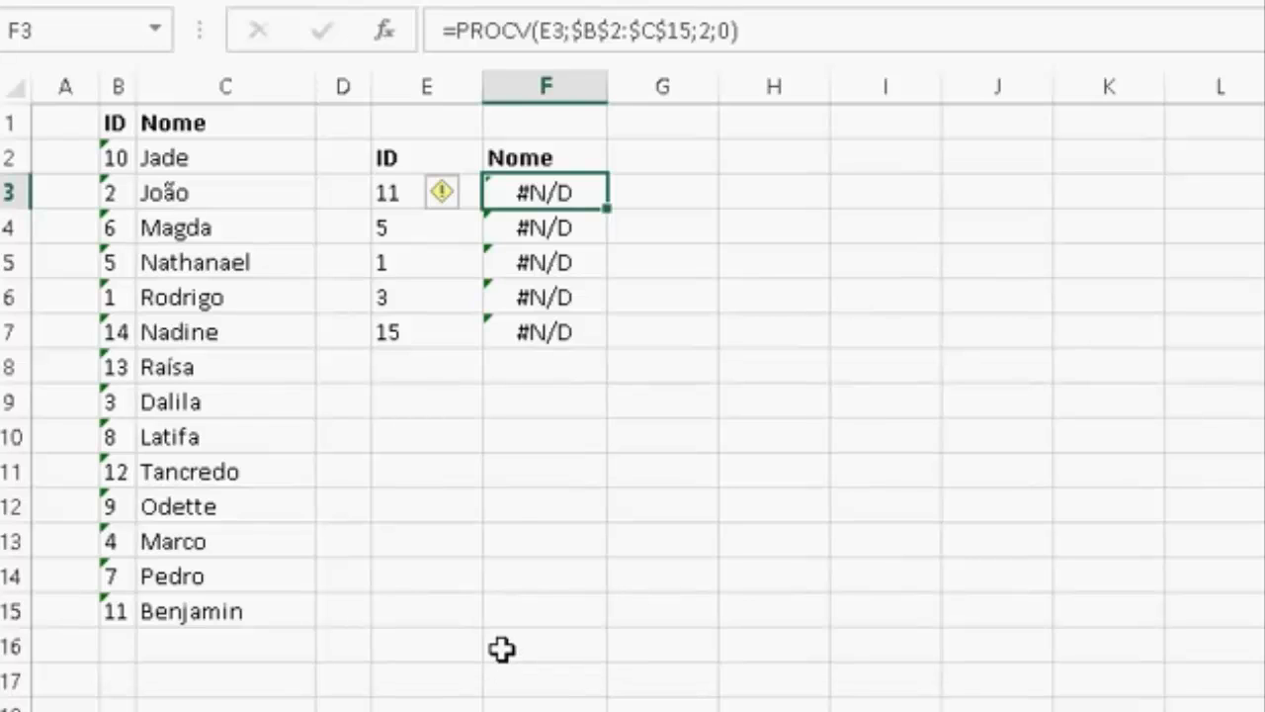
pyautogui.press('F2')
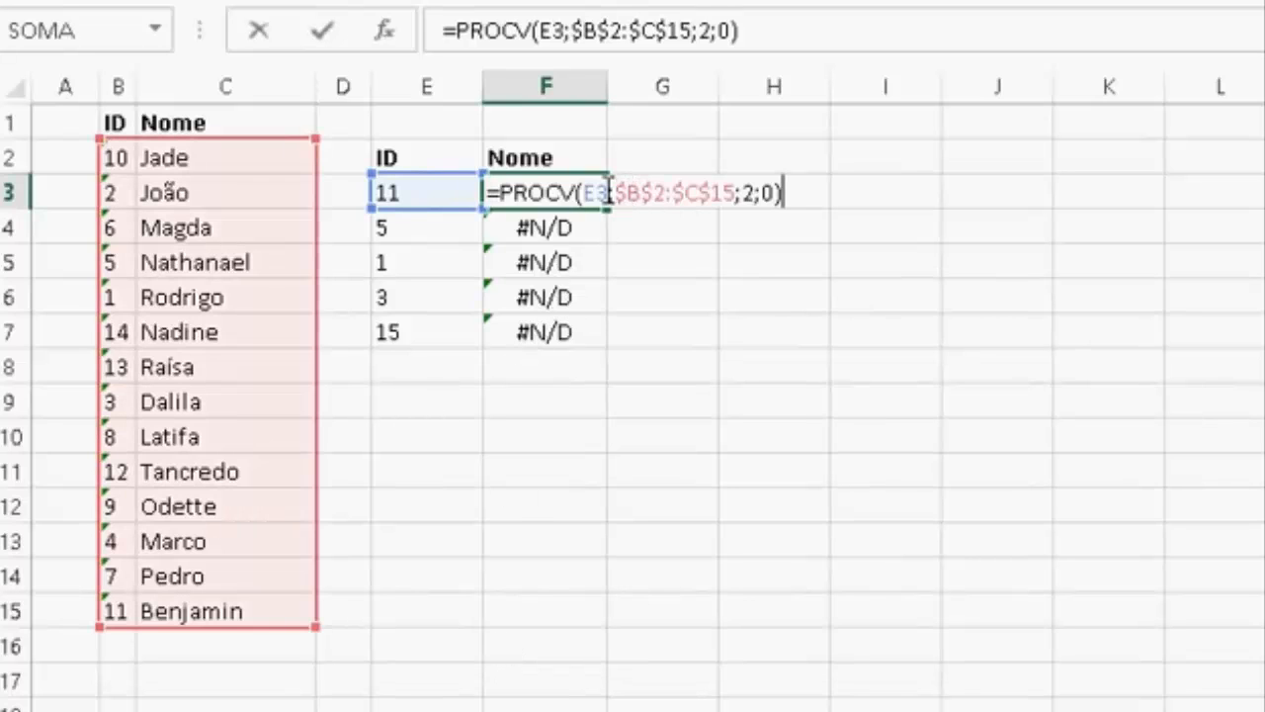
pyautogui.doubleClick(590, 192)
pyautogui.click(610, 193)
pyautogui.moveTo(613, 193); pyautogui.dragTo(611, 193)
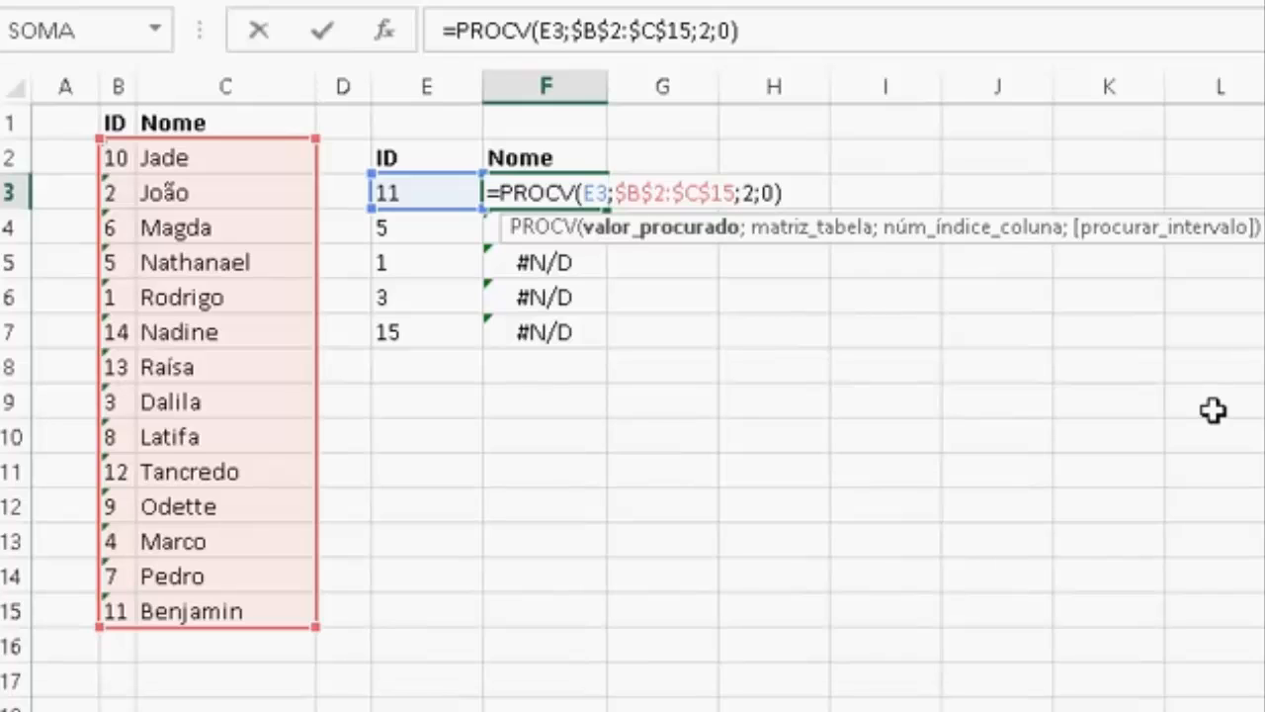
pyautogui.write('&')
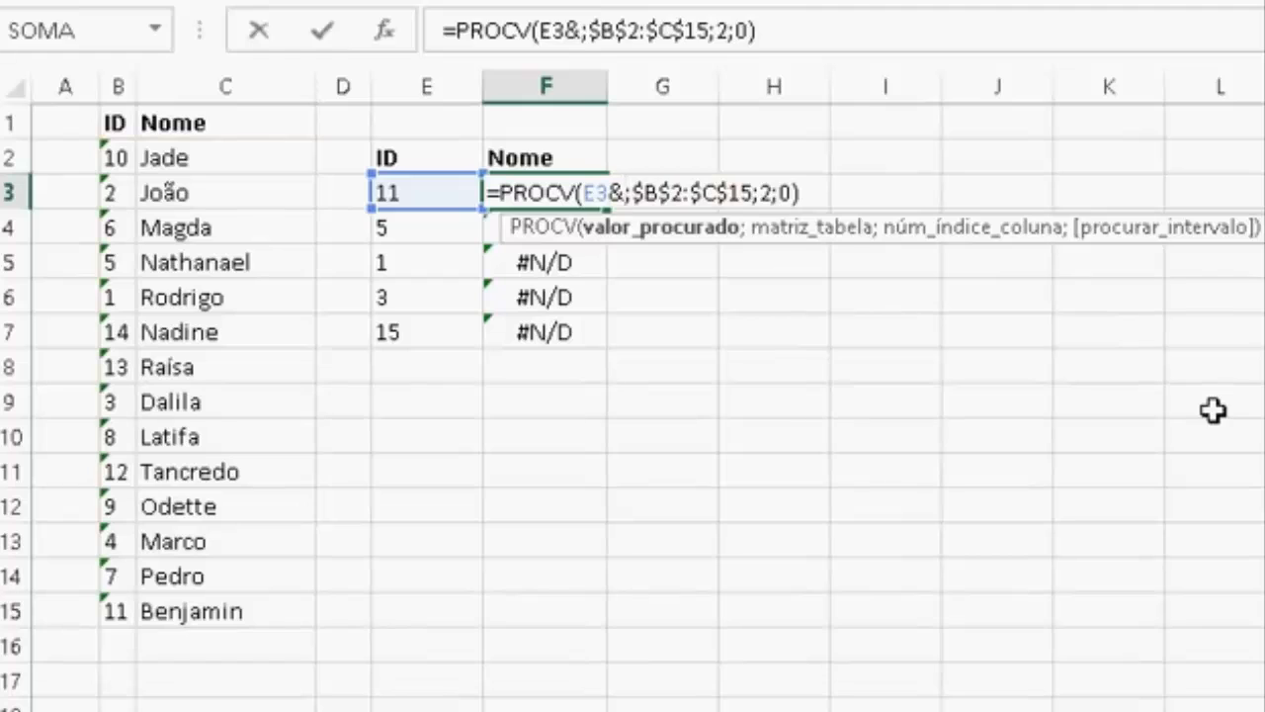
pyautogui.write('""')
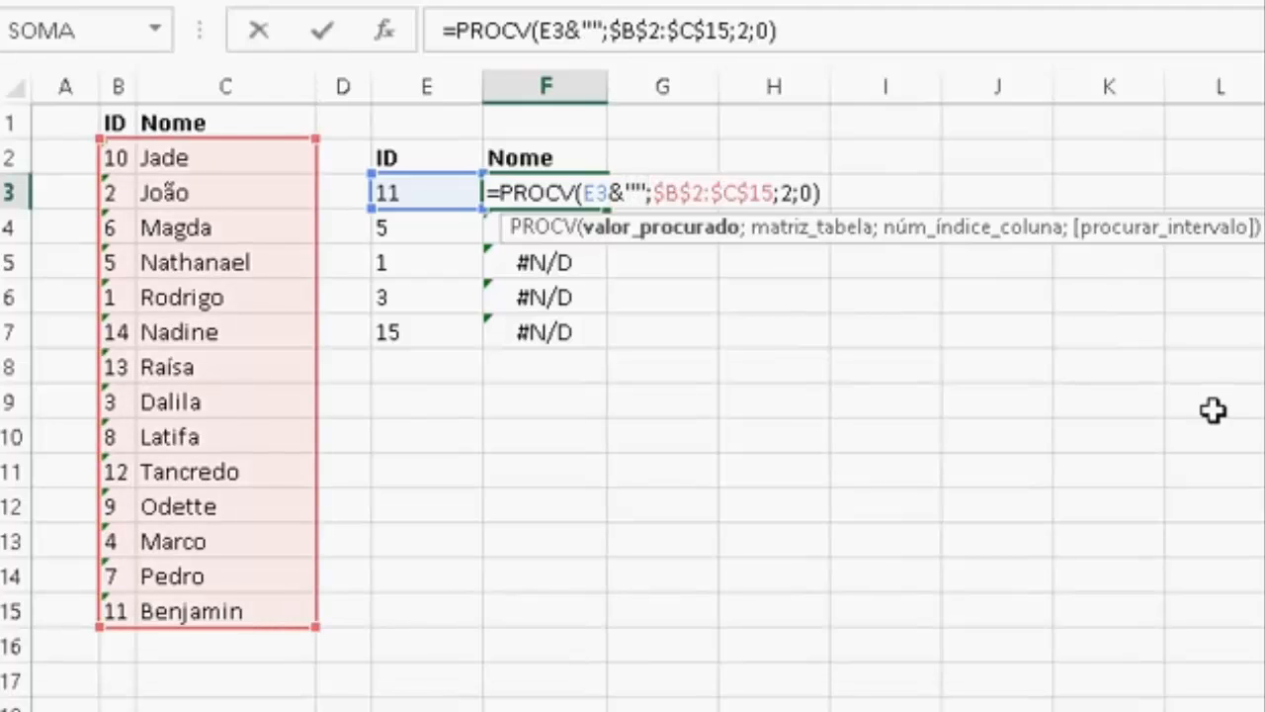
# Evaluate E3 and E3&"" inside the F3 formula to compare their data types, and restore the references.
pyautogui.hotkey('shift', 'Left')
pyautogui.hotkey('shift', 'Left')
pyautogui.press('Left')
pyautogui.press('Left')
pyautogui.press('Left')
pyautogui.press('Left')
pyautogui.hotkey('shift', 'Right')
pyautogui.hotkey('shift', 'Right')
pyautogui.press('F9')
pyautogui.hotkey('ctrl', 'z')
pyautogui.hotkey('shift', 'Right')
pyautogui.hotkey('shift', 'Right')
pyautogui.press('F9')
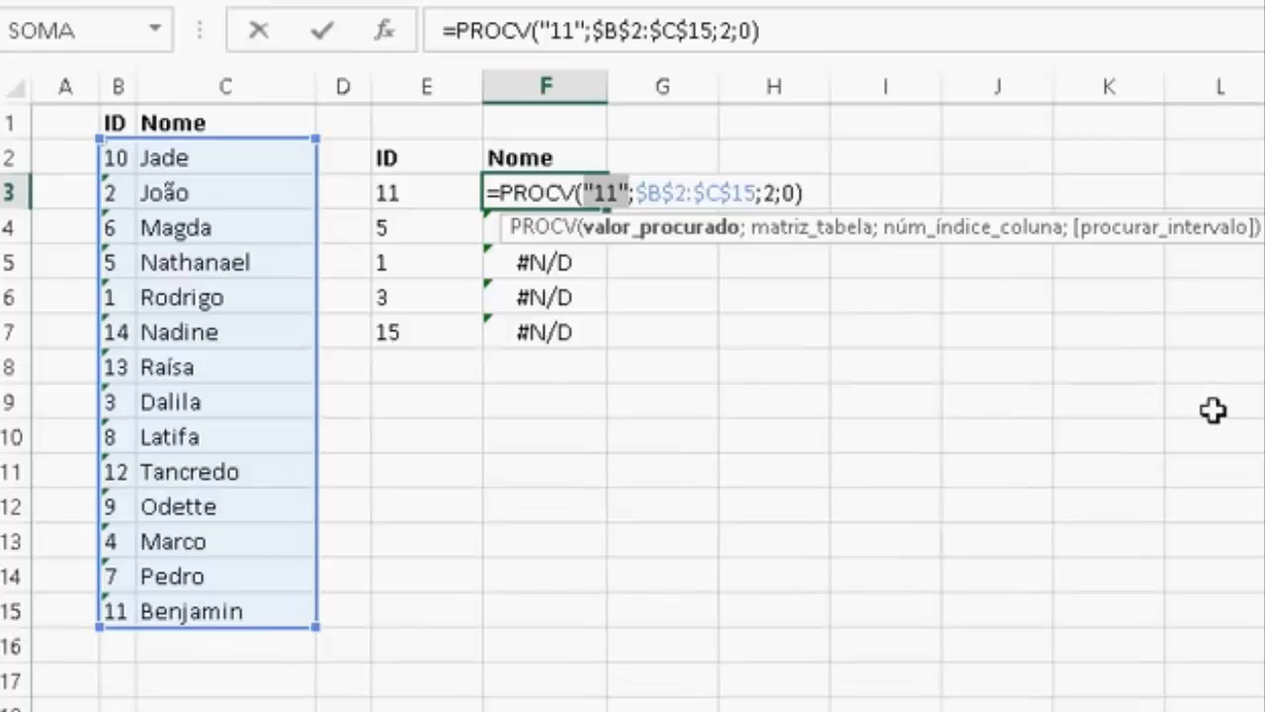
pyautogui.hotkey('ctrl', 'z')
# Commit the E3&"" lookup formula in F3, copy it down through F7, and review the results in E3:F7.
pyautogui.hotkey('ctrl', 'Return')
pyautogui.hotkey('ctrl', 'c')
pyautogui.hotkey('ctrl', 'shift', 'Down')
pyautogui.hotkey('shift', 'F10')
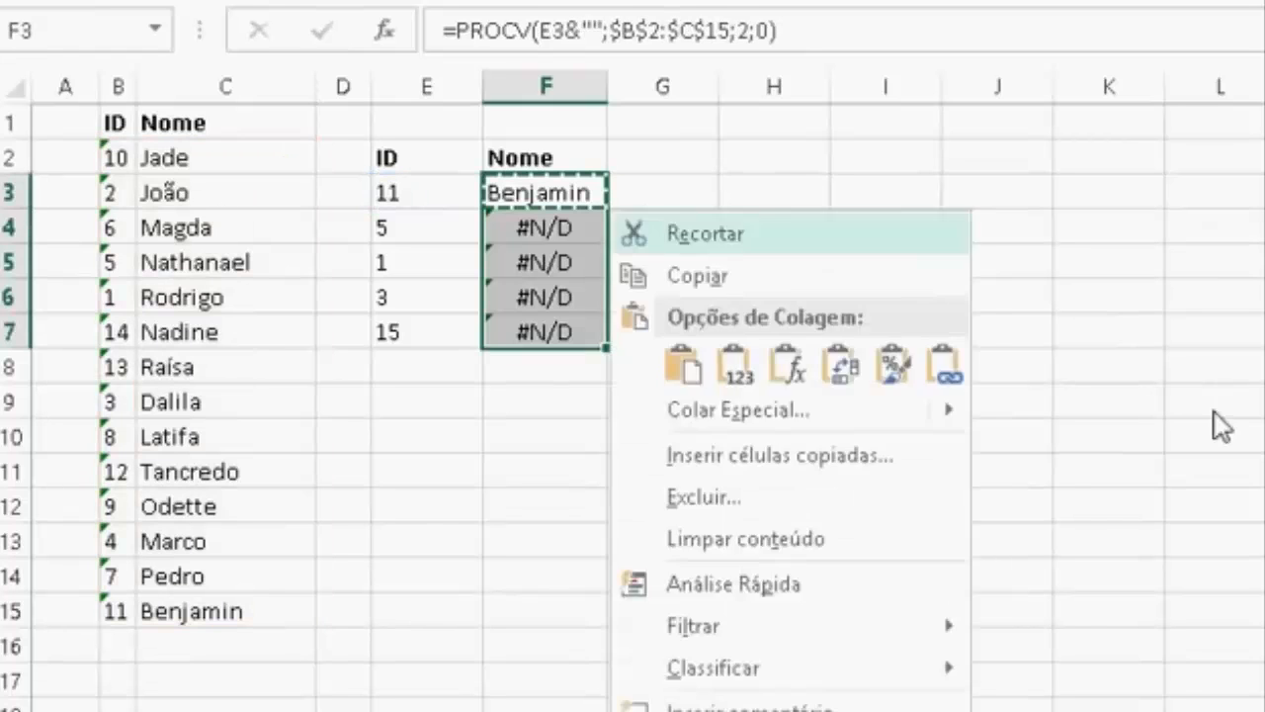
pyautogui.press('Escape')
pyautogui.press('Return')
pyautogui.hotkey('ctrl', 'Home')
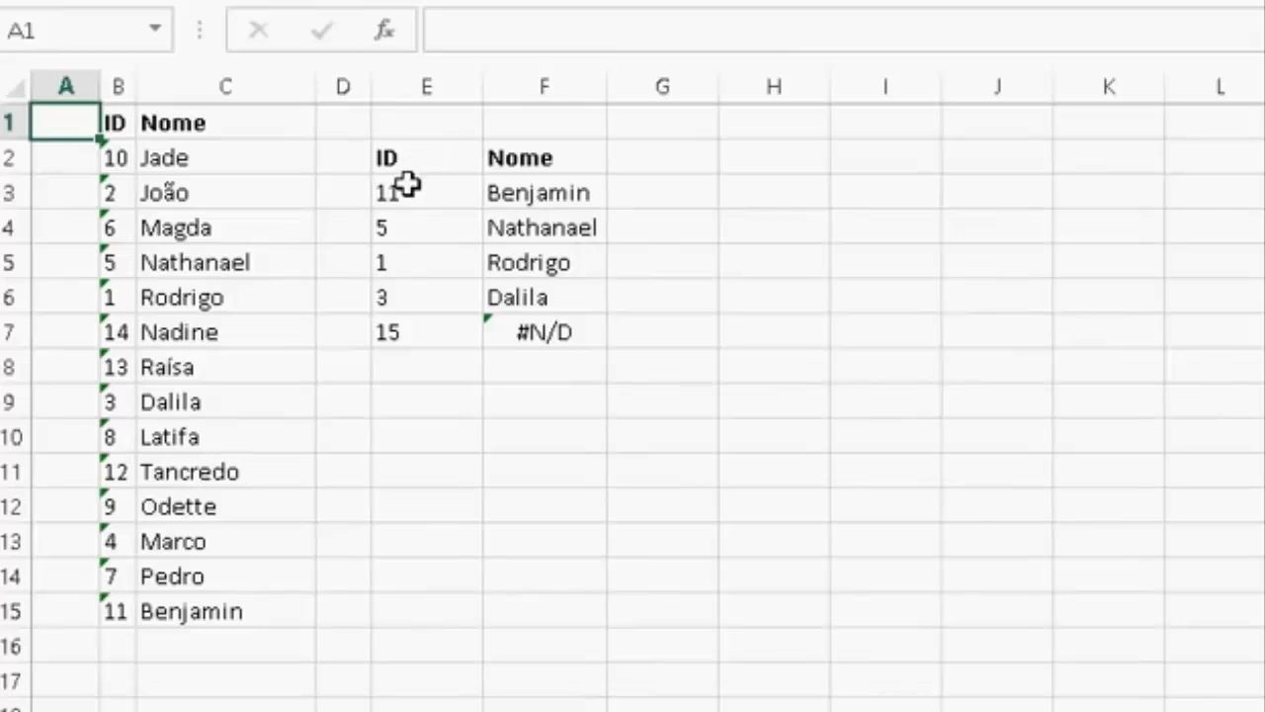
pyautogui.moveTo(409, 188); pyautogui.dragTo(563, 350)
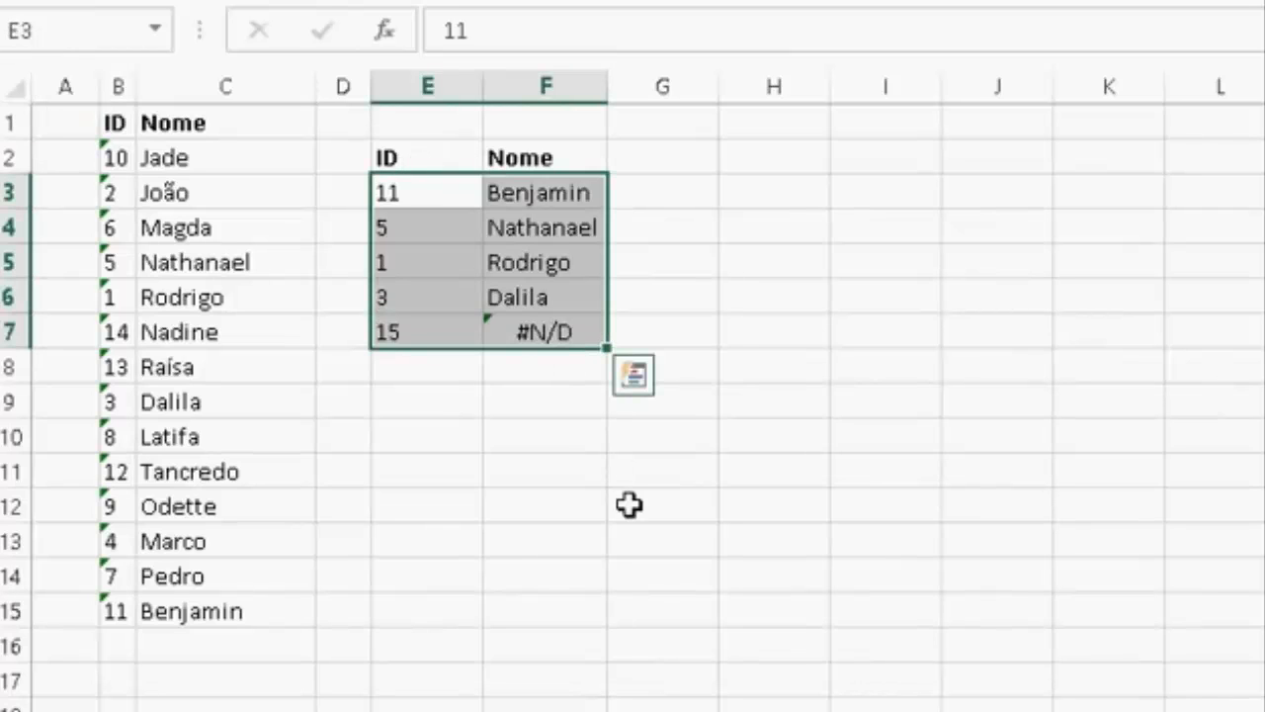
pyautogui.click(520, 421)
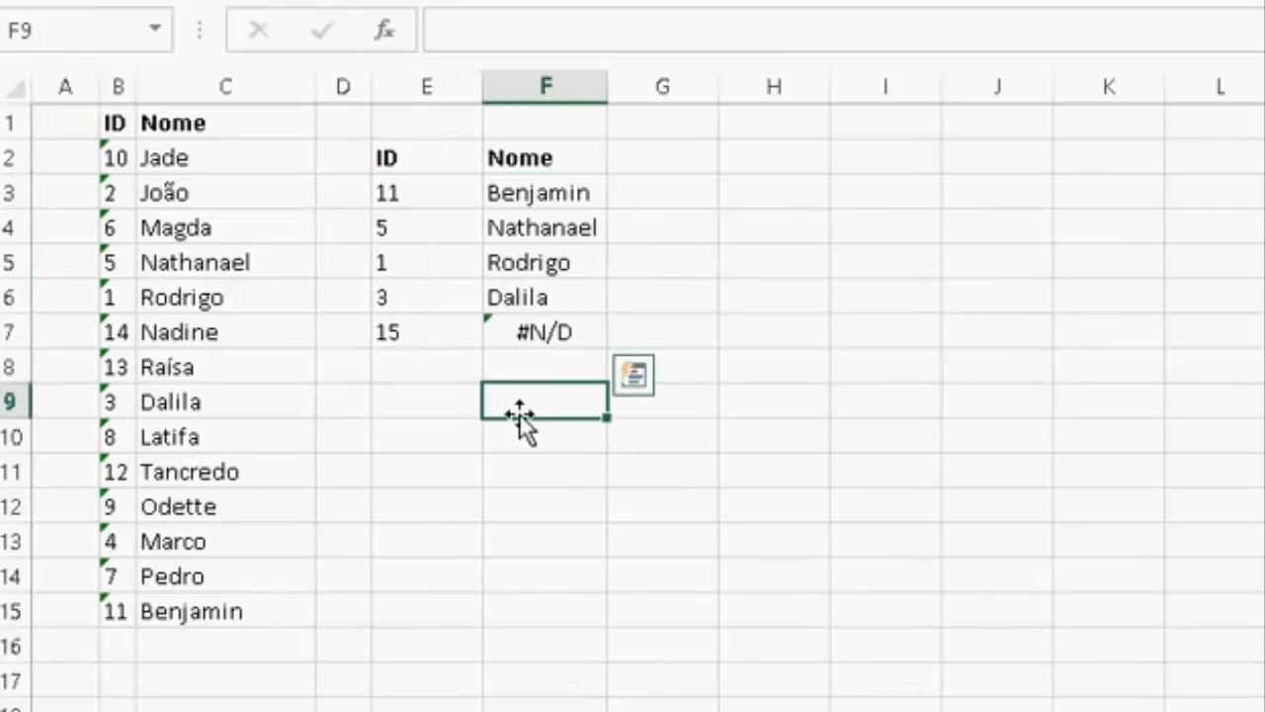
# Examine the lookup IDs in E3:E7 and the source IDs in column B for mixed number and text storage.
pyautogui.hotkey('ctrl', 'Home')
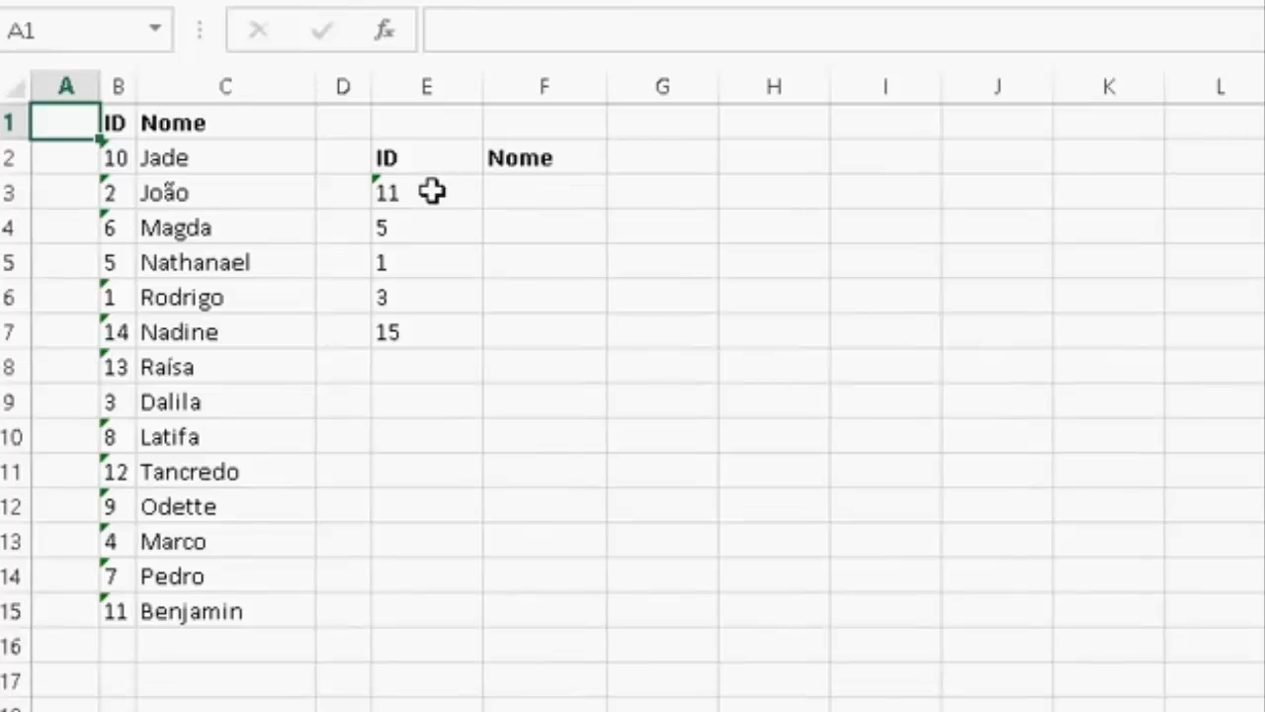
pyautogui.click(401, 83)
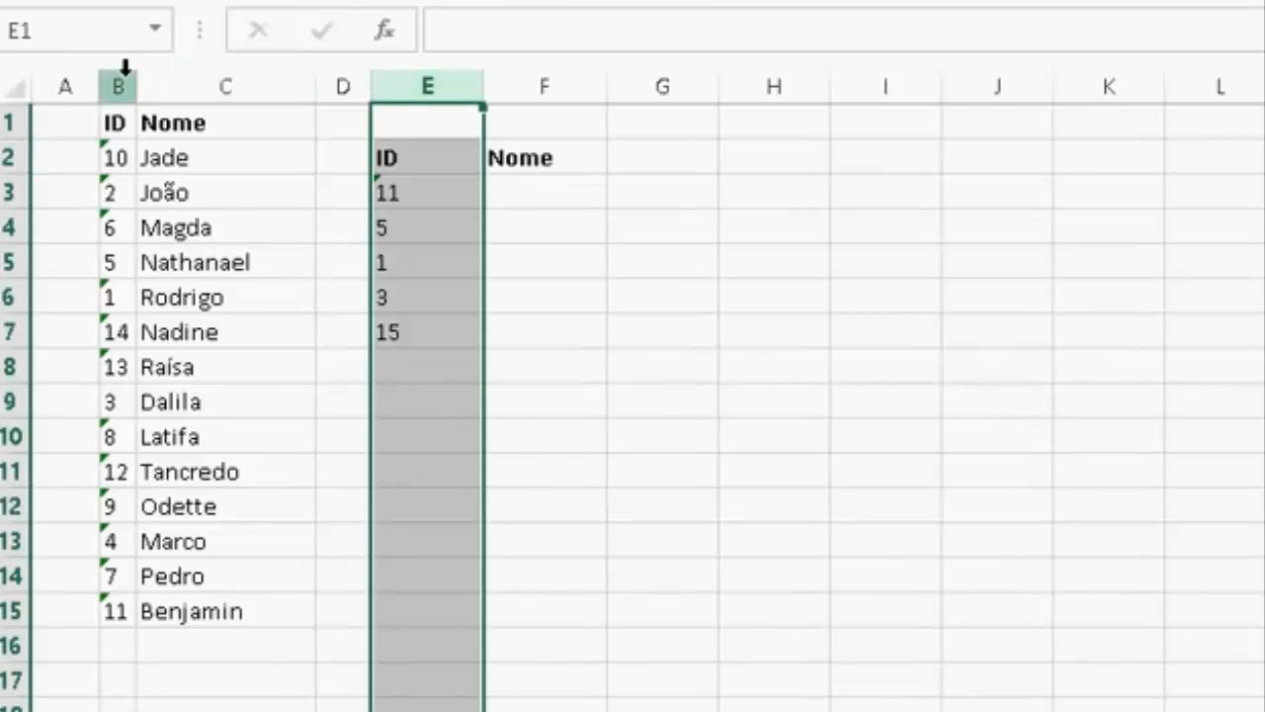
pyautogui.click(125, 67)
pyautogui.moveTo(412, 189); pyautogui.dragTo(412, 326)
# Start a PROCV formula in F3 with E3+0 as the lookup value.
pyautogui.click(538, 205)
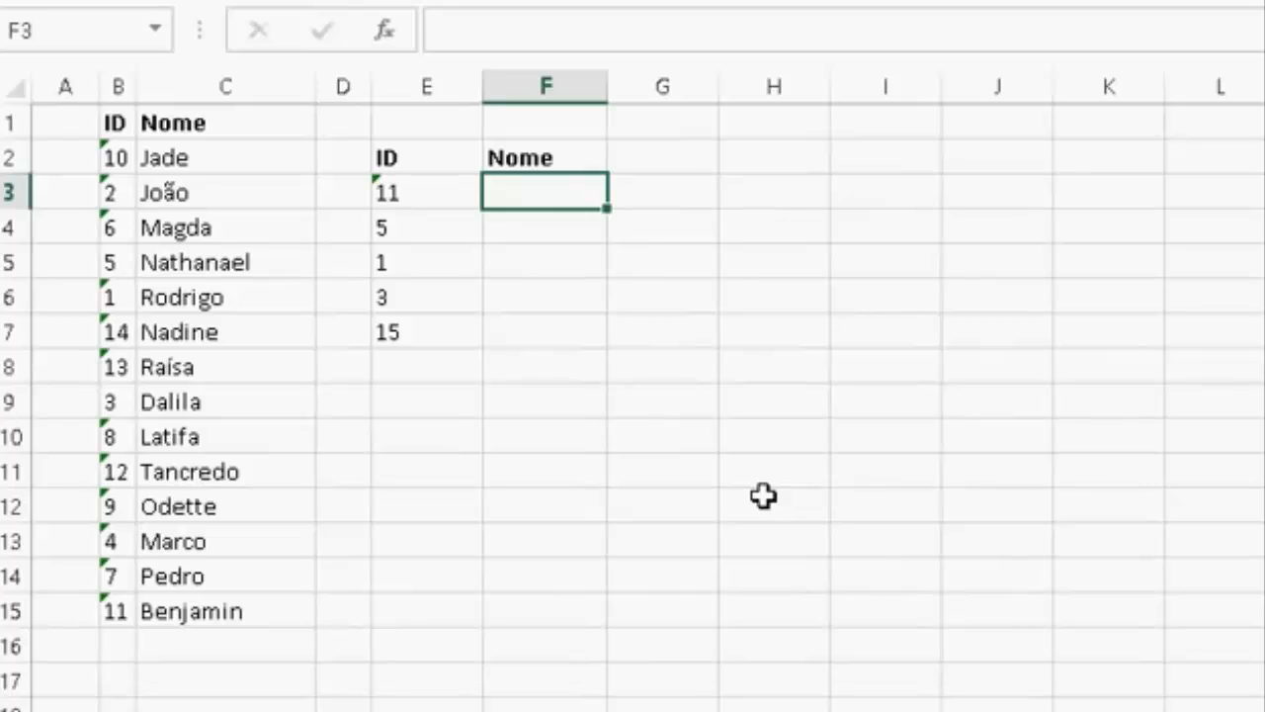
pyautogui.write('=procv')
pyautogui.press('Tab')
pyautogui.write('E3')
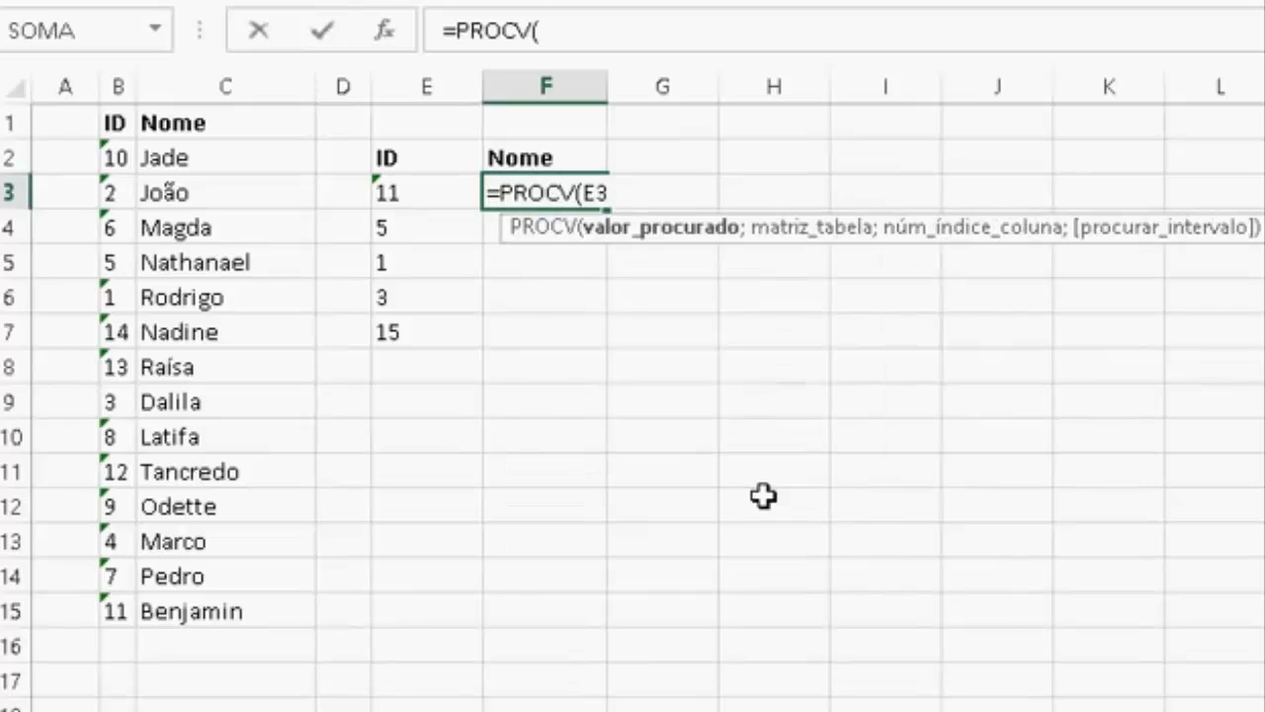
pyautogui.write('+')
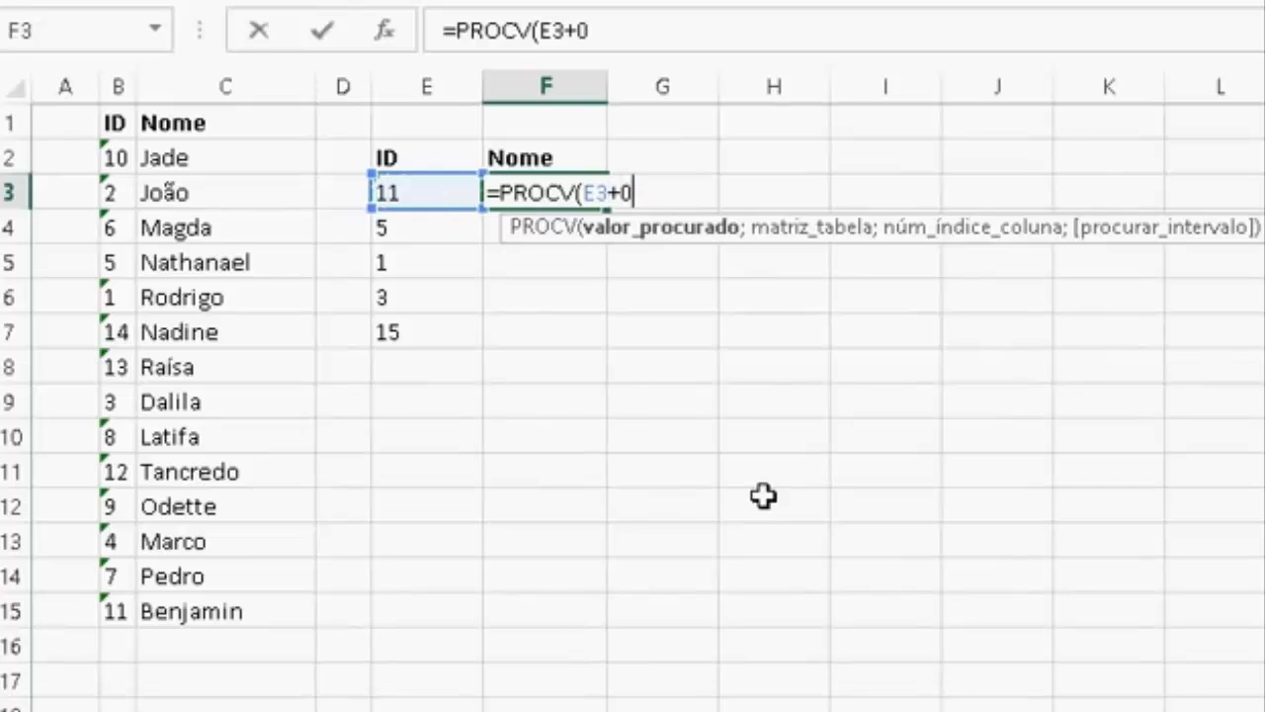
pyautogui.write('0;')
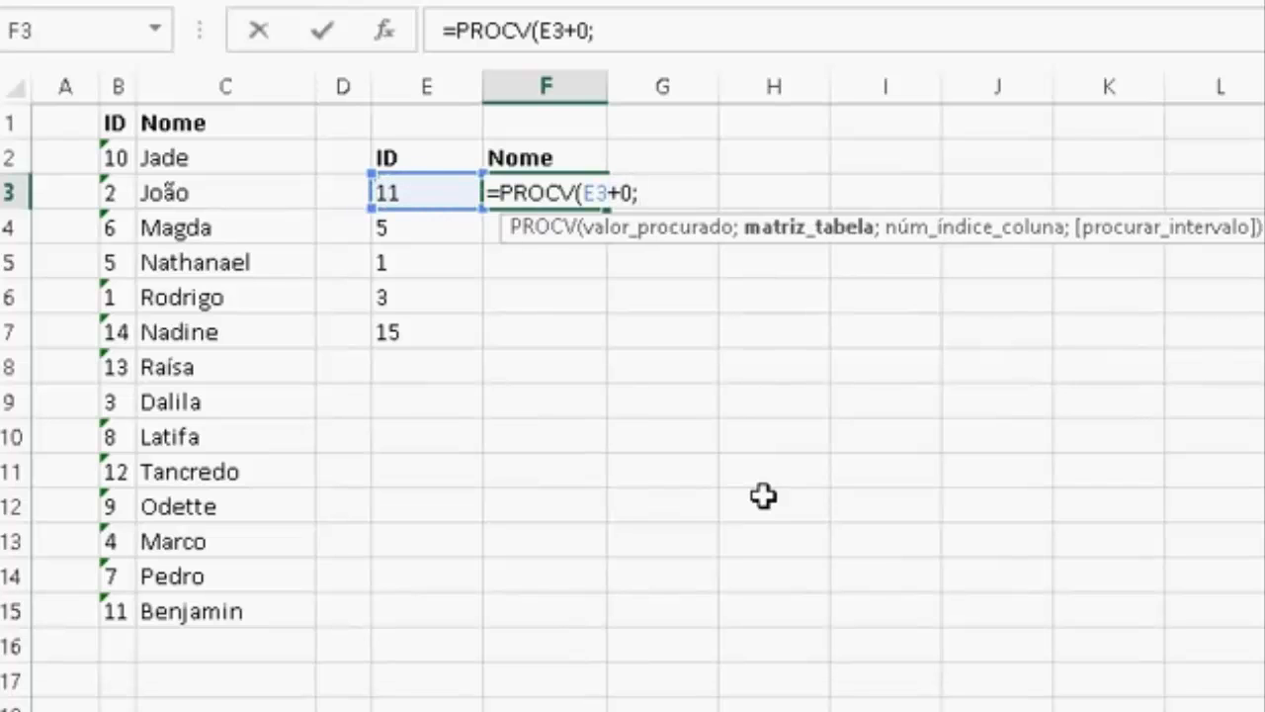
# Complete the F3 formula with the absolute table range $B$2:$C$15, column index 2 and exact match 0.
pyautogui.hotkey('ctrl', 'Home')
pyautogui.press('Right')
pyautogui.press('Down')
pyautogui.hotkey('ctrl', 'shift', 'Down')
pyautogui.hotkey('ctrl', 'shift', 'Right')
pyautogui.press('F4')
pyautogui.write(';2')
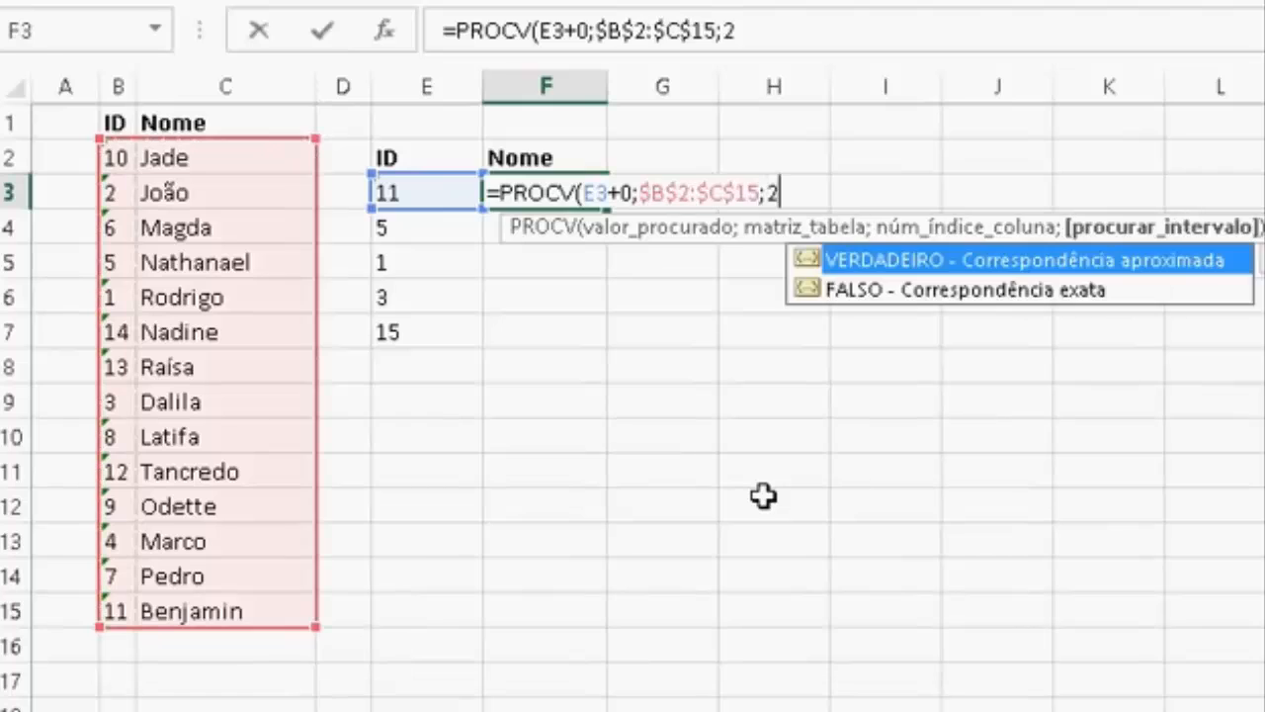
pyautogui.write(';0)')
pyautogui.press('Return')
# Copy the E3+0 lookup formula from F3 down through F7, pasting formulas only.
pyautogui.press('Up')
pyautogui.hotkey('ctrl', 'c')
pyautogui.press('Left')
pyautogui.hotkey('ctrl', 'Down')
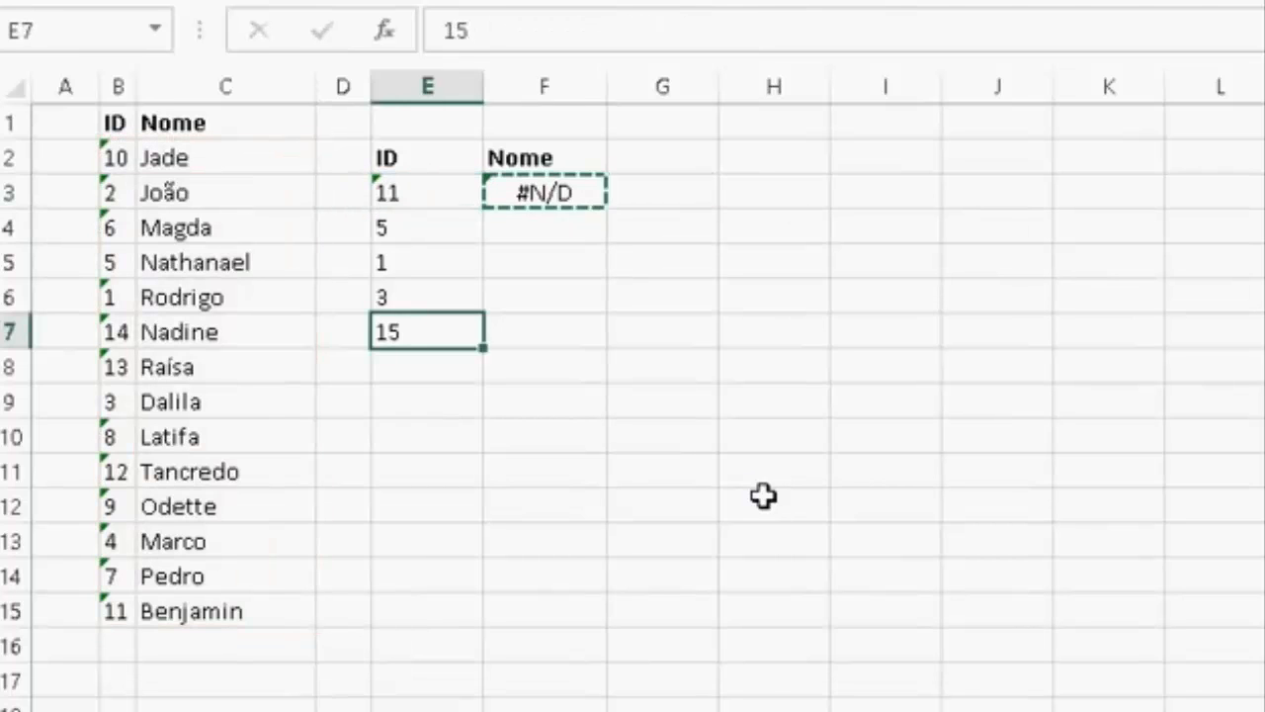
pyautogui.press('Right')
pyautogui.hotkey('ctrl', 'shift', 'Up')
pyautogui.hotkey('shift', 'F10')
pyautogui.press('s')
pyautogui.press('f')
pyautogui.hotkey('ctrl', 'Home')
pyautogui.press('Escape')
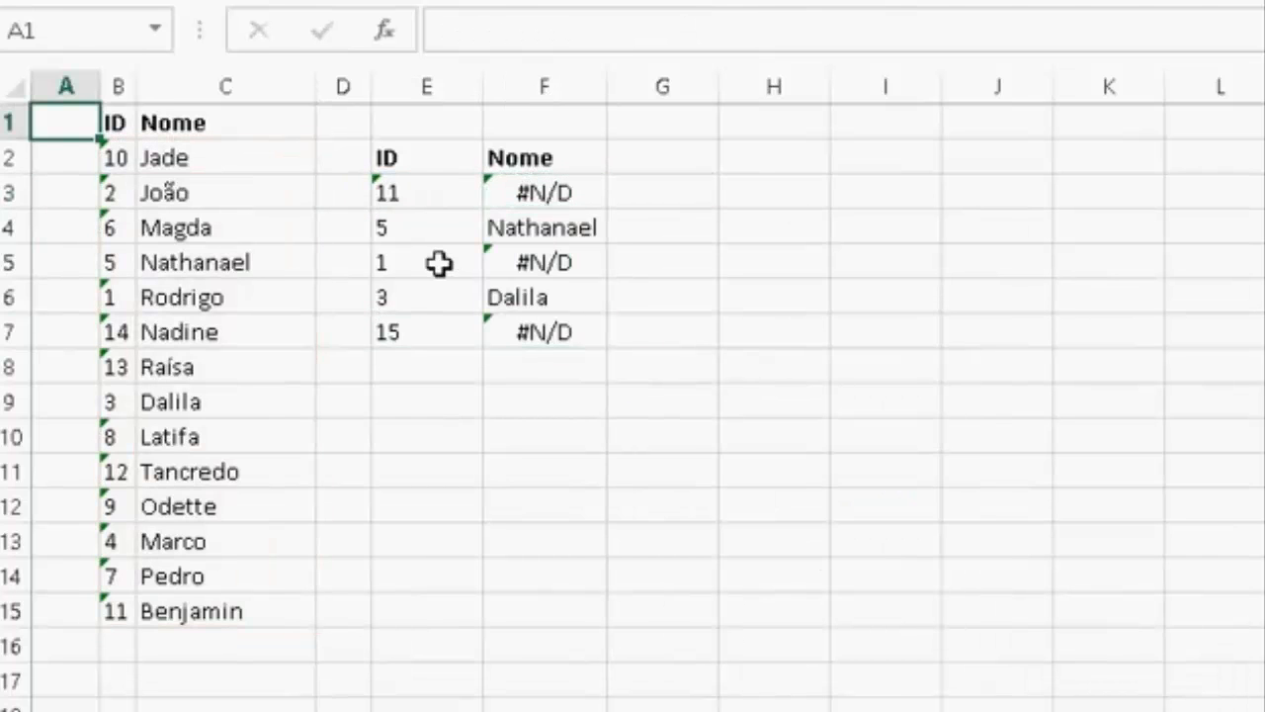
# Compare the lookups in rows 3 and 5 of E:F with the matching source IDs in column B.
pyautogui.click(439, 262)
pyautogui.moveTo(431, 193); pyautogui.dragTo(508, 192)
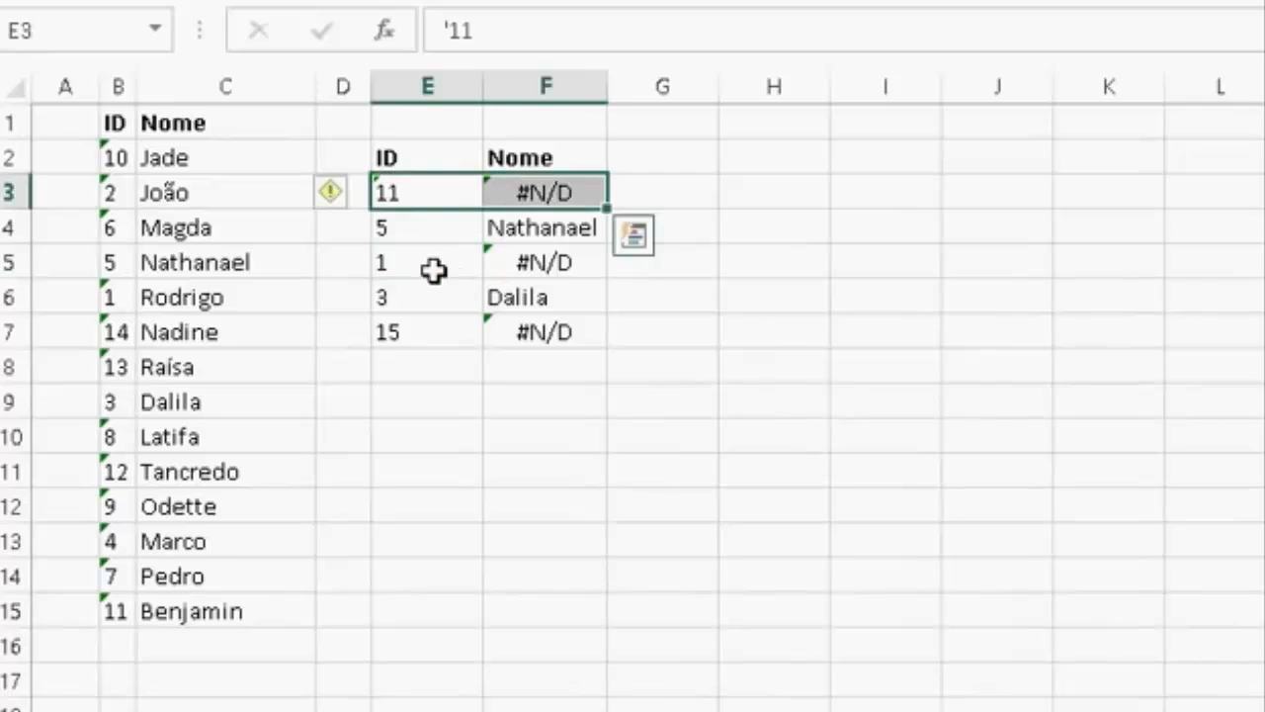
pyautogui.moveTo(435, 269); pyautogui.dragTo(500, 274)
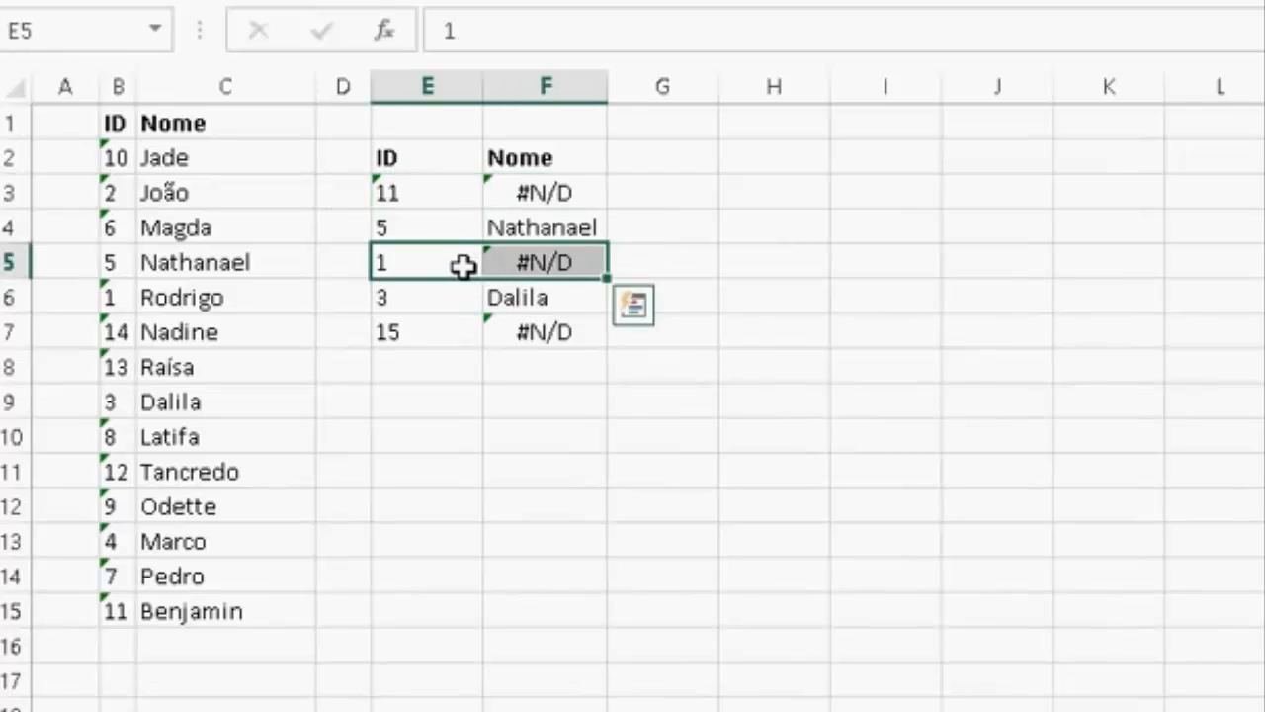
pyautogui.click(436, 255)
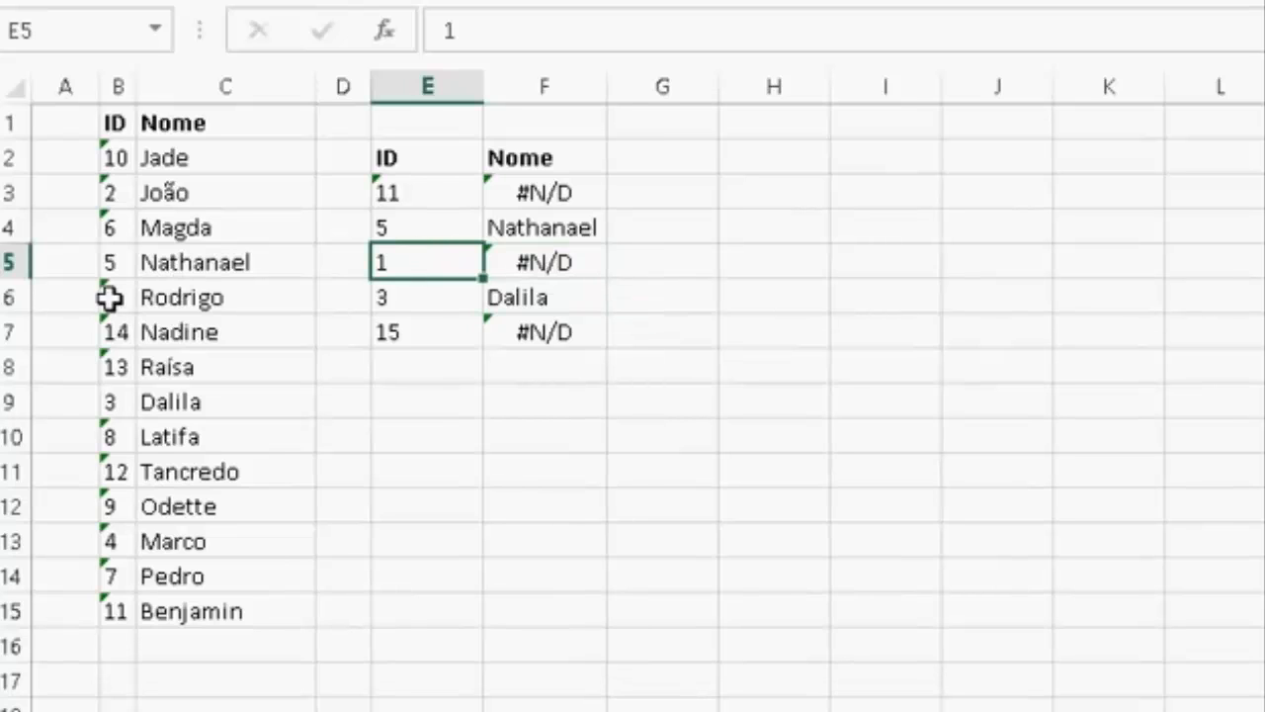
pyautogui.moveTo(432, 187); pyautogui.dragTo(531, 213)
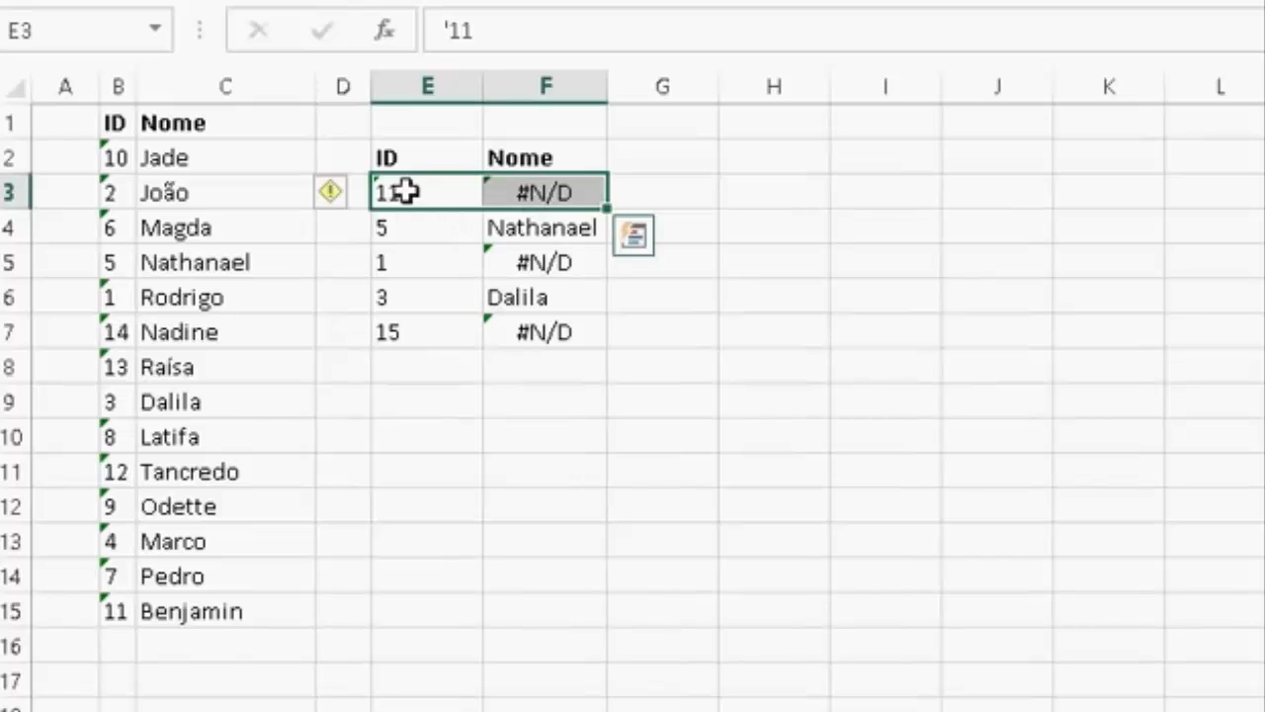
pyautogui.click(438, 466)
pyautogui.click(537, 191)
pyautogui.moveTo(170, 612); pyautogui.dragTo(123, 612)
# Wrap the F3 lookup in SEERRO and add a copy of PROCV(E3+0;$B$2:$C$15;2;0) as its error value.
pyautogui.click(539, 194)
pyautogui.press('F2')
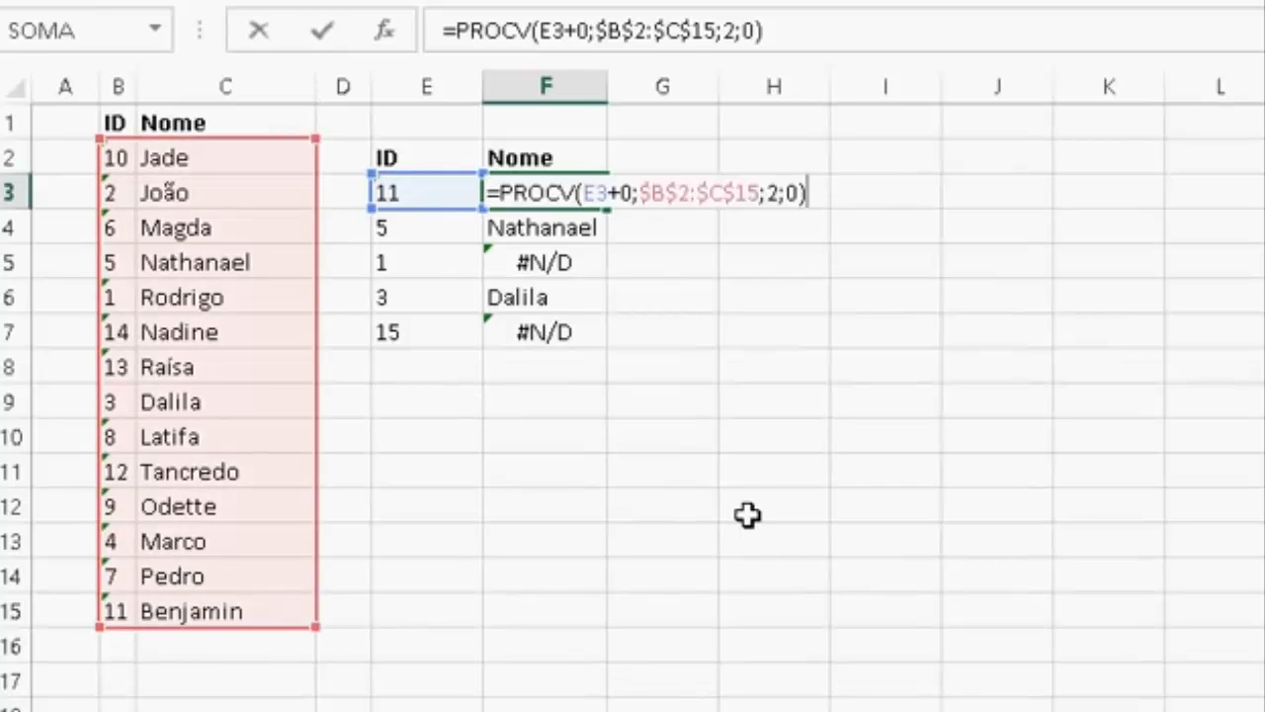
pyautogui.hotkey('shift', 'End')
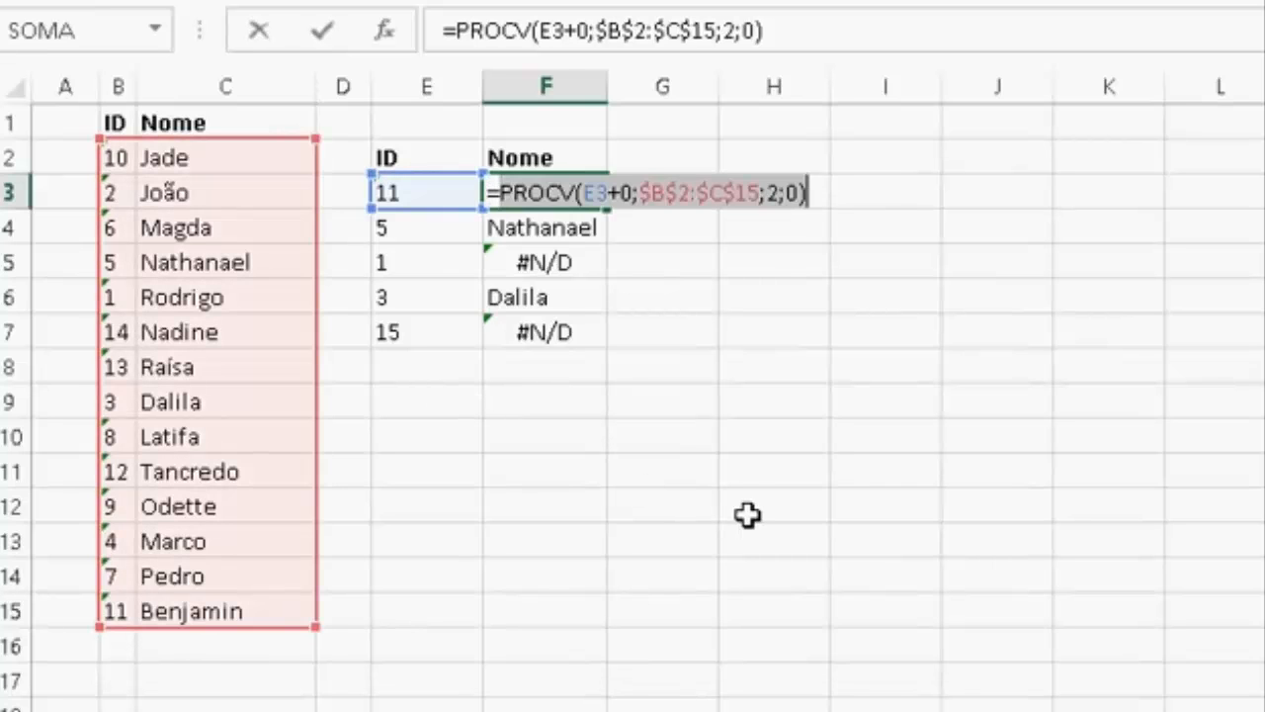
pyautogui.press('Left')
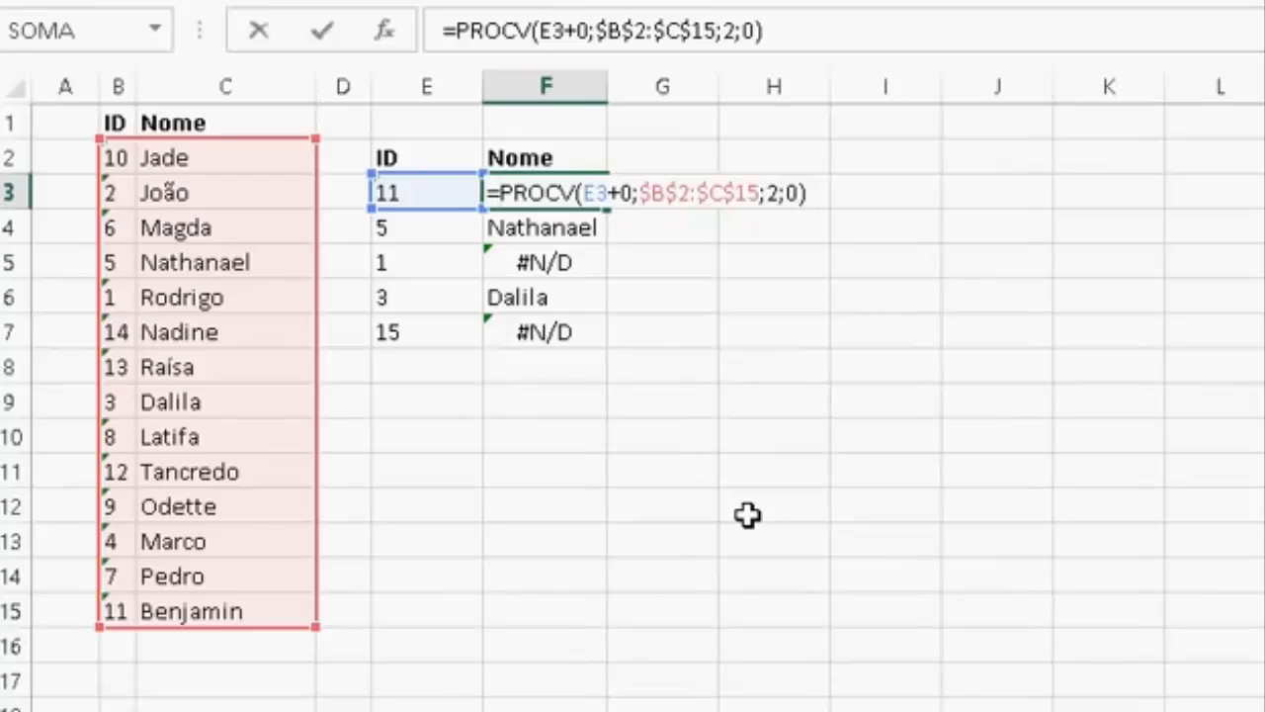
pyautogui.write('se')
pyautogui.press('Down')
pyautogui.press('Down')
pyautogui.press('Down')
pyautogui.press('Tab')
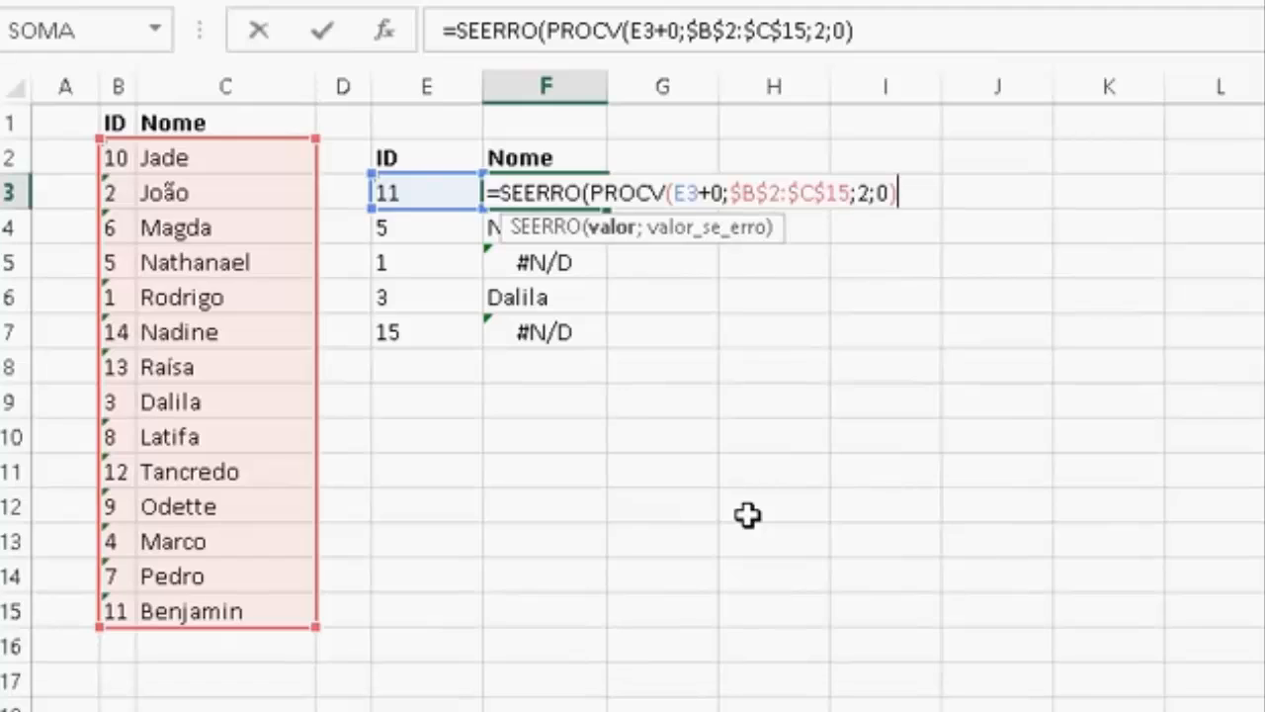
pyautogui.write(';')
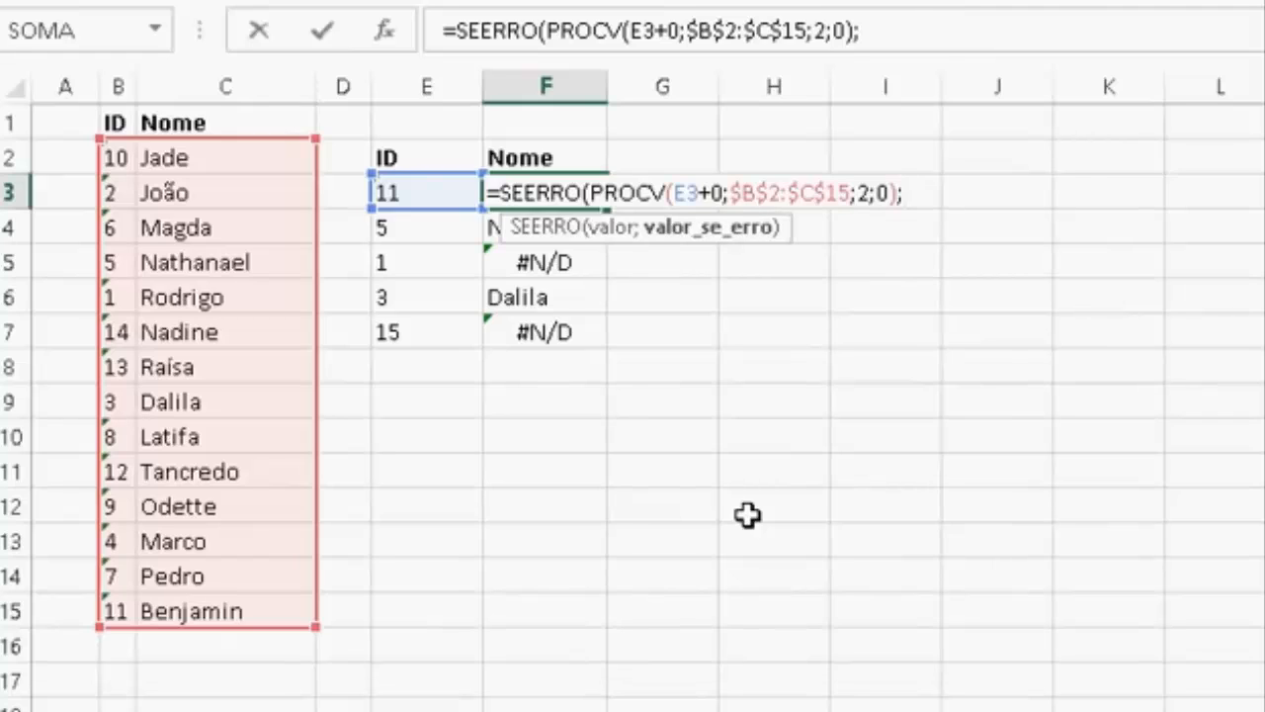
pyautogui.hotkey('ctrl', 'v')
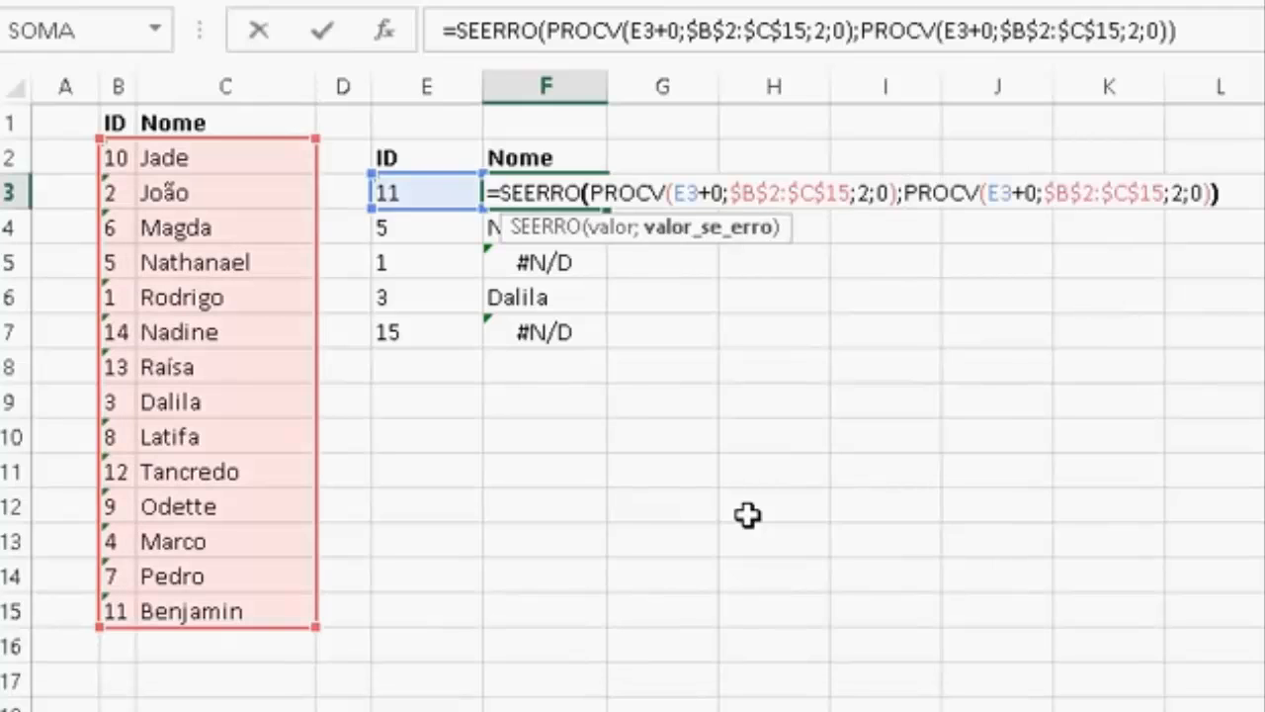
# Change the second PROCV's lookup value in F3 to E3&"" and commit the SEERRO formula.
pyautogui.press('Left')
pyautogui.press('Left')
pyautogui.press('Left')
pyautogui.press('Left')
pyautogui.press('Left')
pyautogui.press('Left')
pyautogui.press('Left')
pyautogui.press('Left')
pyautogui.press('Left')
pyautogui.press('Left')
pyautogui.press('Left')
pyautogui.press('Left')
pyautogui.press('Left')
pyautogui.press('Left')
pyautogui.press('Left')
pyautogui.hotkey('shift', 'Right')
pyautogui.hotkey('shift', 'Right')
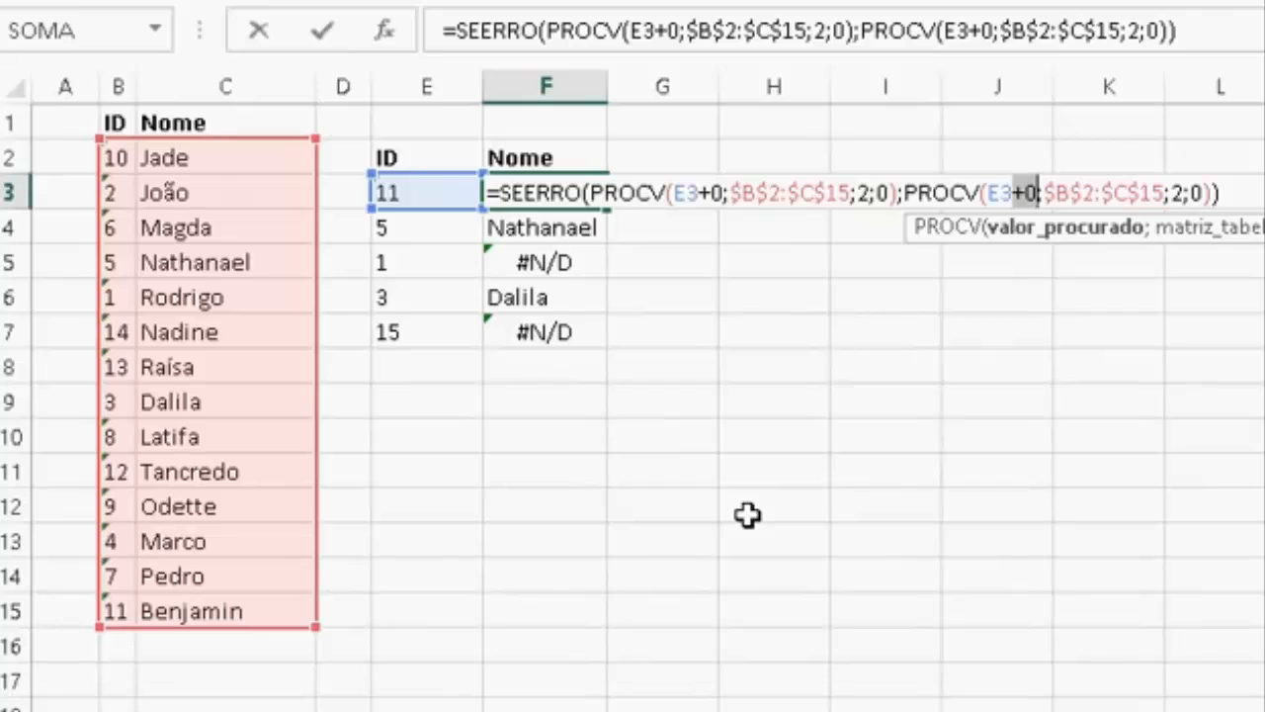
pyautogui.write('&""')
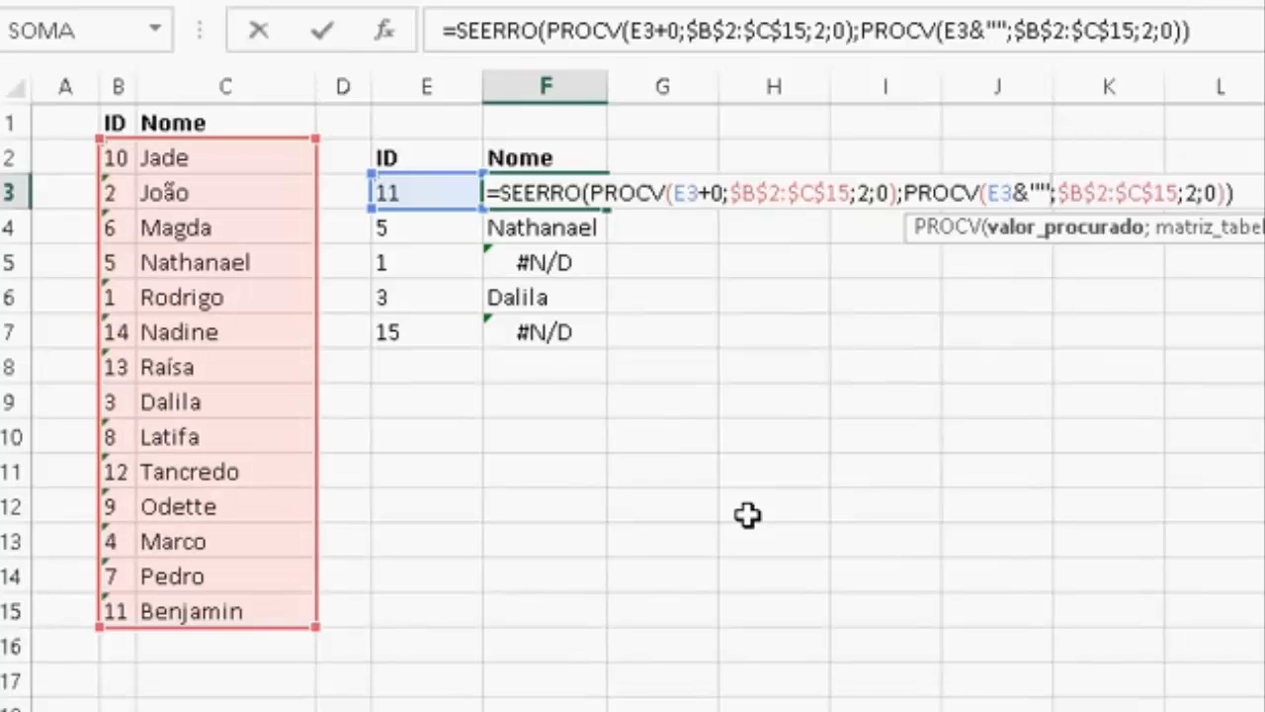
pyautogui.press('Return')
# Copy the SEERRO formula from F3 down through F7, pasting formulas only.
pyautogui.press('Up')
pyautogui.hotkey('ctrl', 'c')
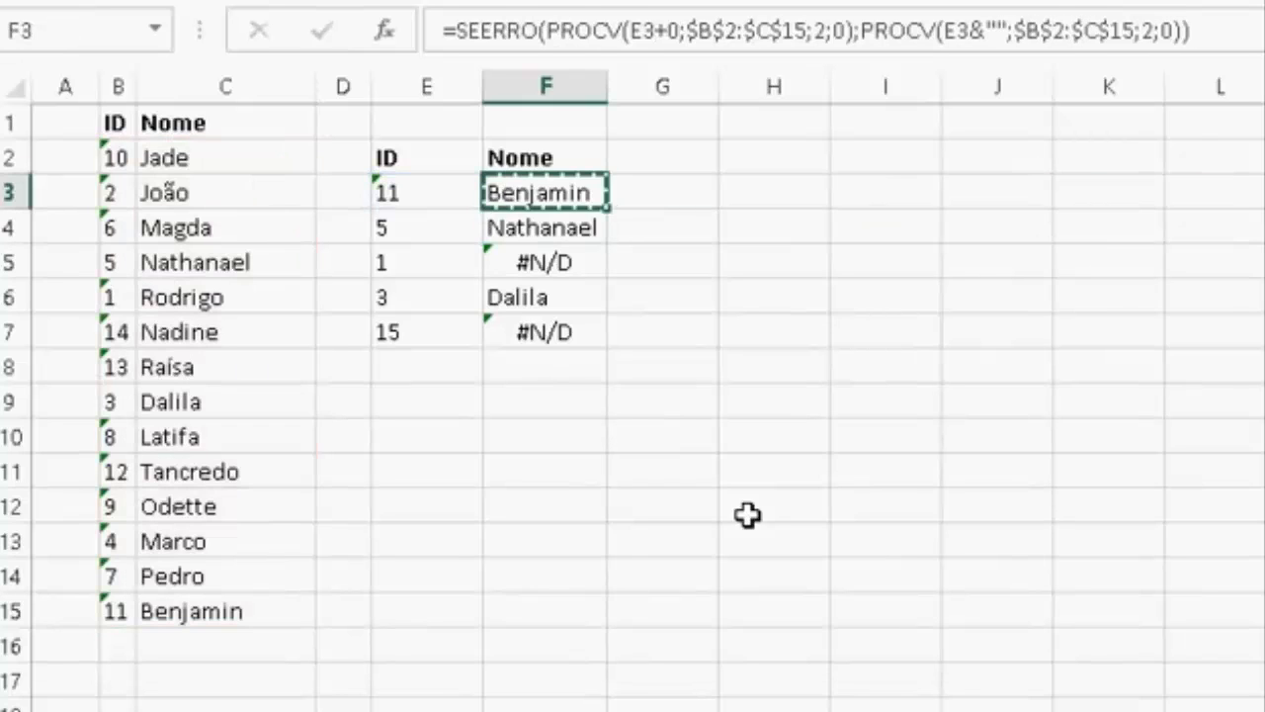
pyautogui.hotkey('ctrl', 'shift', 'Down')
pyautogui.press('Menu')
pyautogui.press('f')
pyautogui.press('Escape')
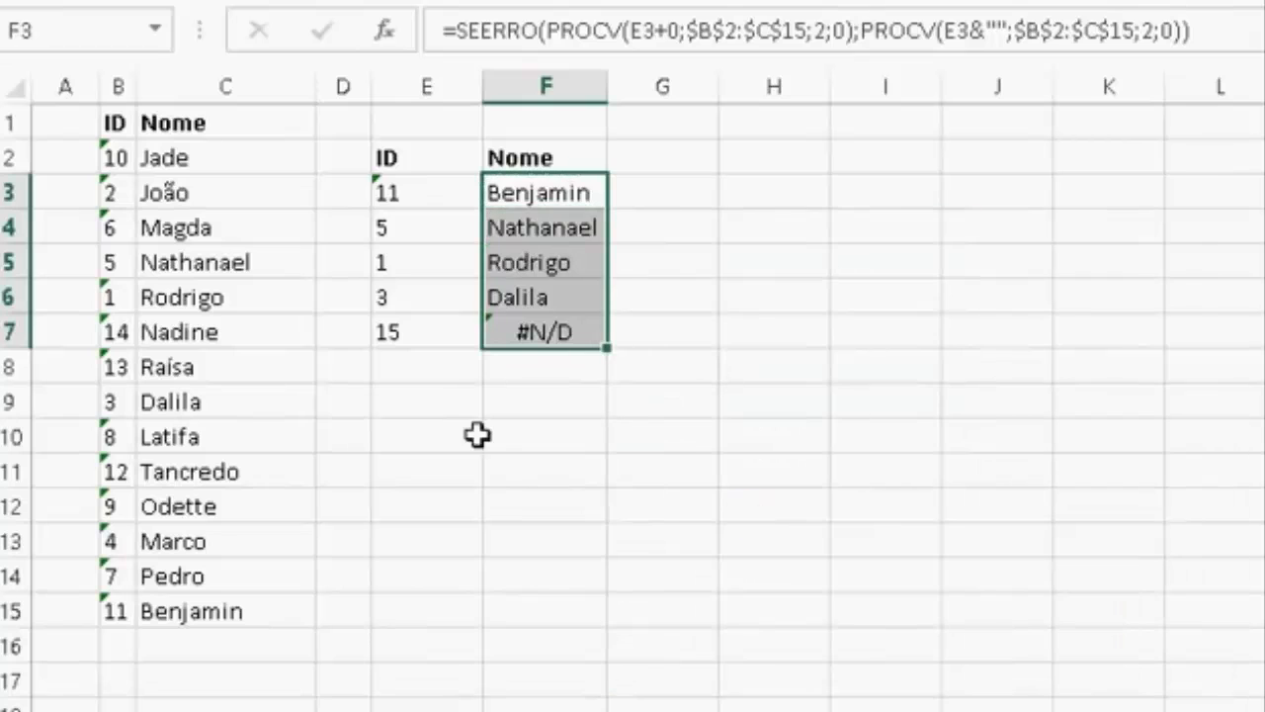
# Review the two PROCV arguments of the SEERRO formula in F3, and check the formula in F7.
pyautogui.click(536, 192)
pyautogui.doubleClick(528, 202)
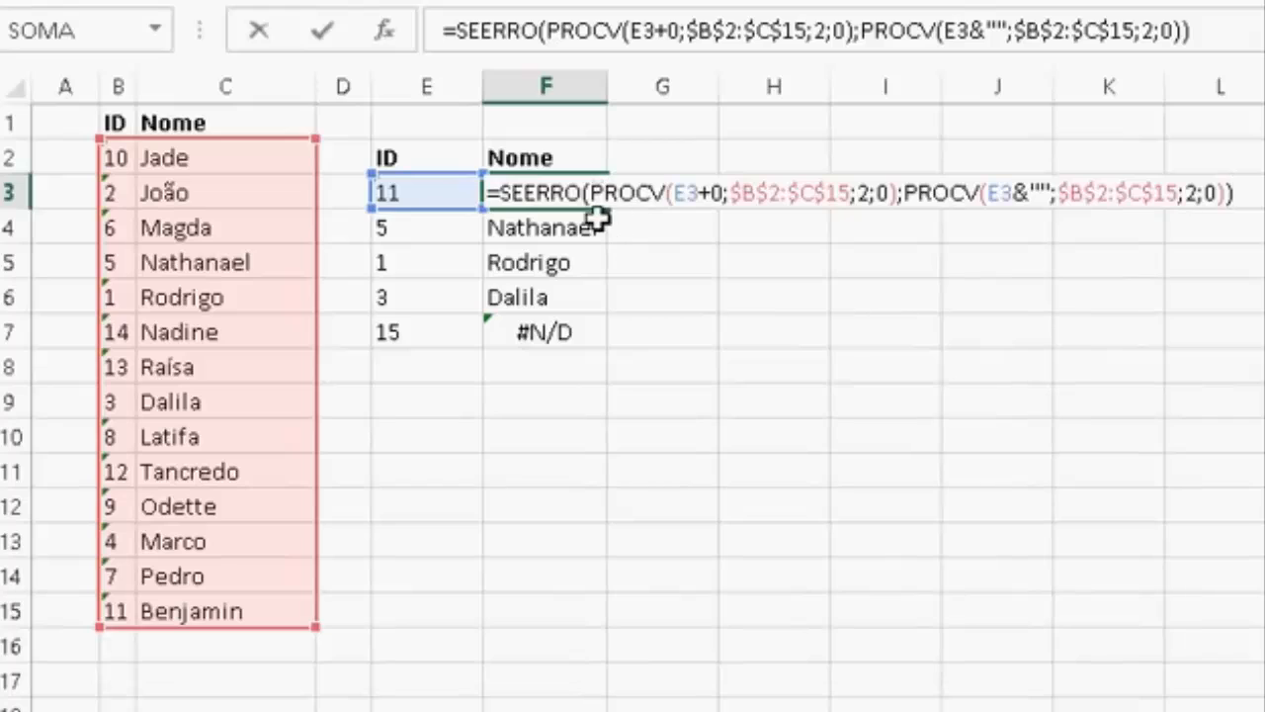
pyautogui.moveTo(593, 188); pyautogui.dragTo(901, 187)
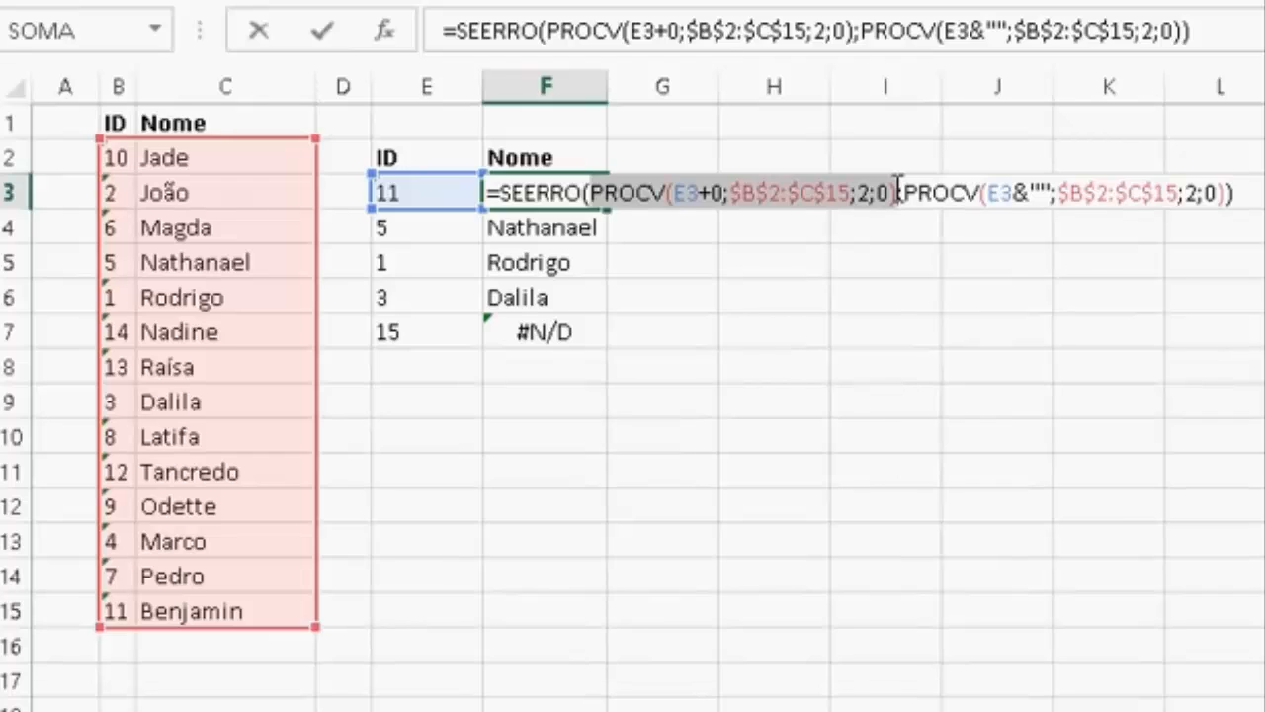
pyautogui.moveTo(902, 192); pyautogui.dragTo(1230, 210)
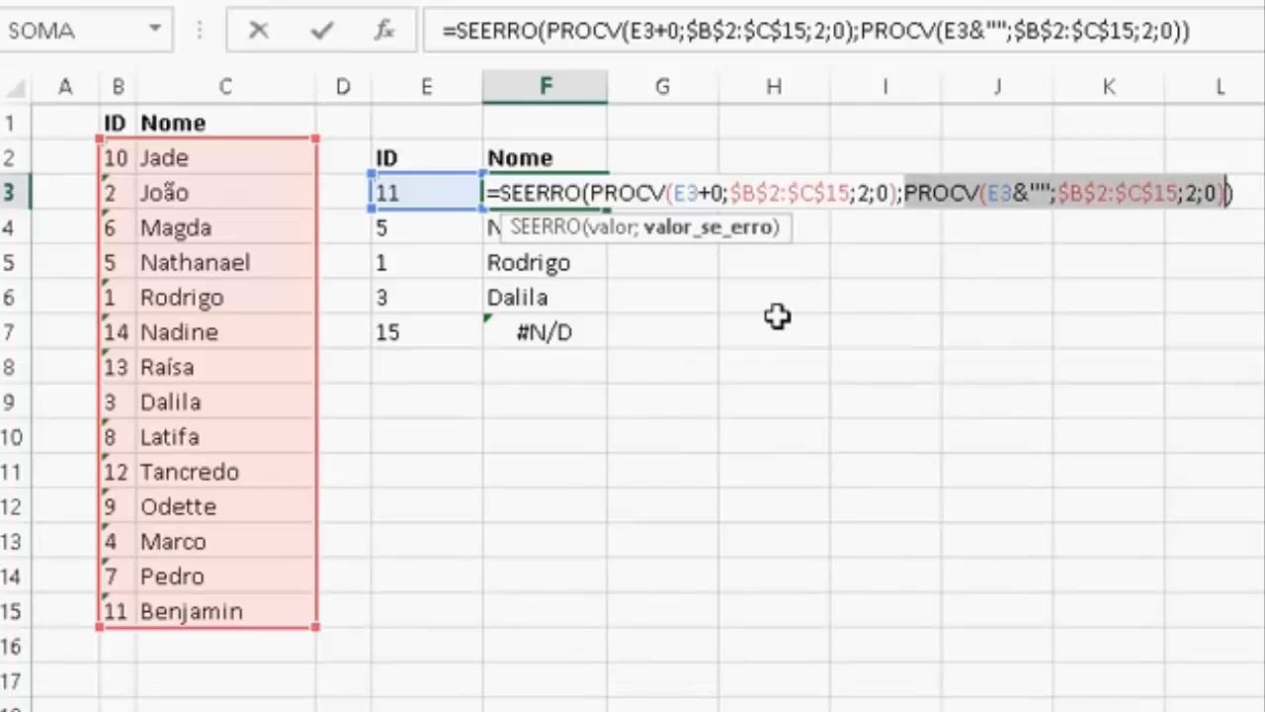
pyautogui.press('Escape')
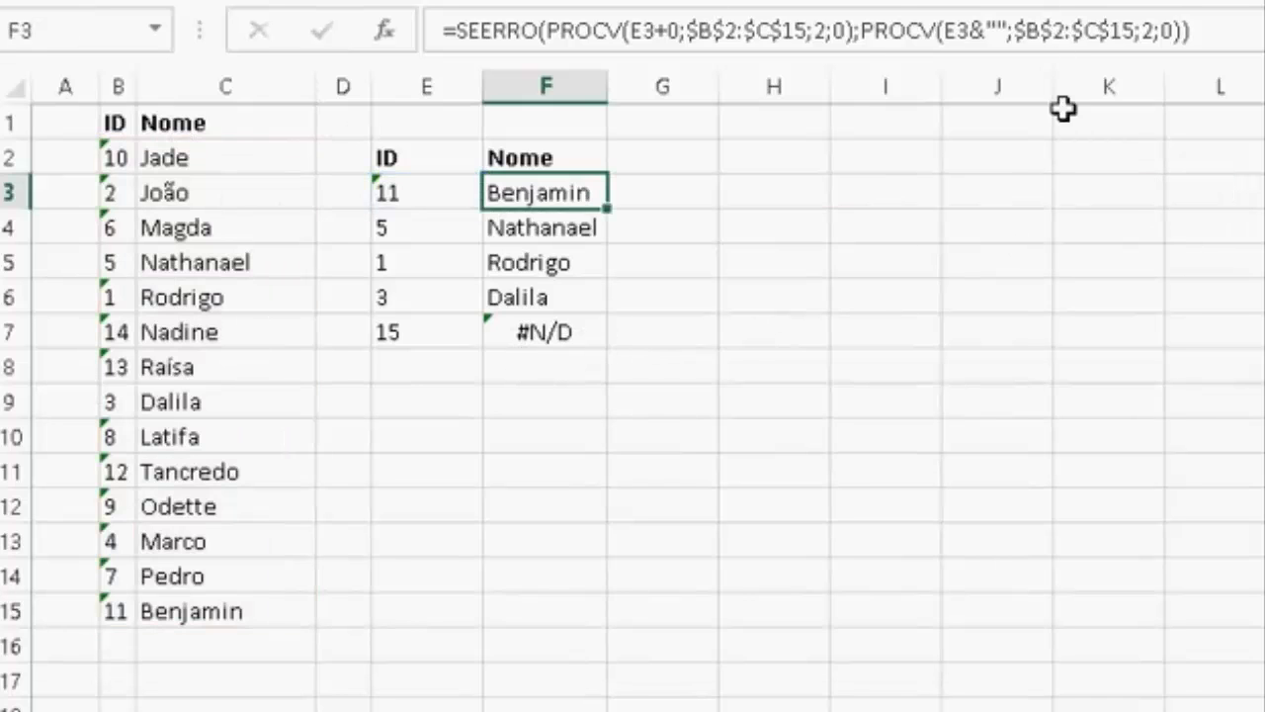
pyautogui.click(563, 340)
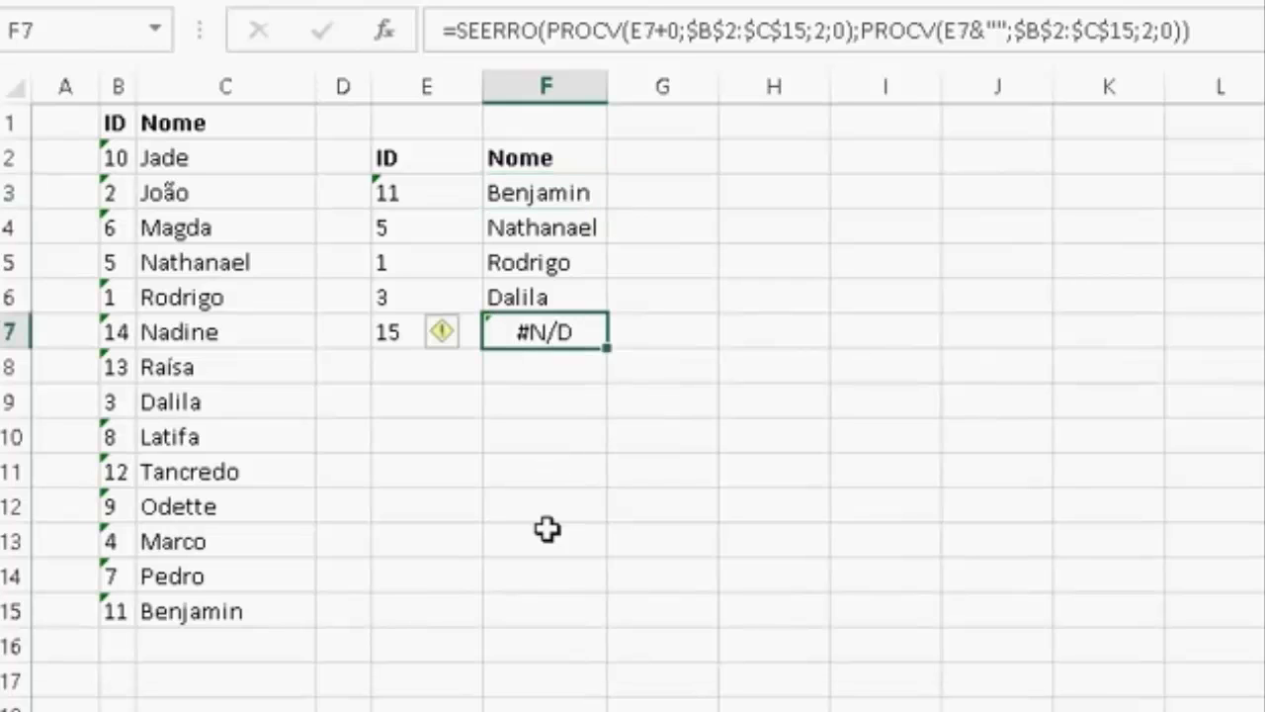